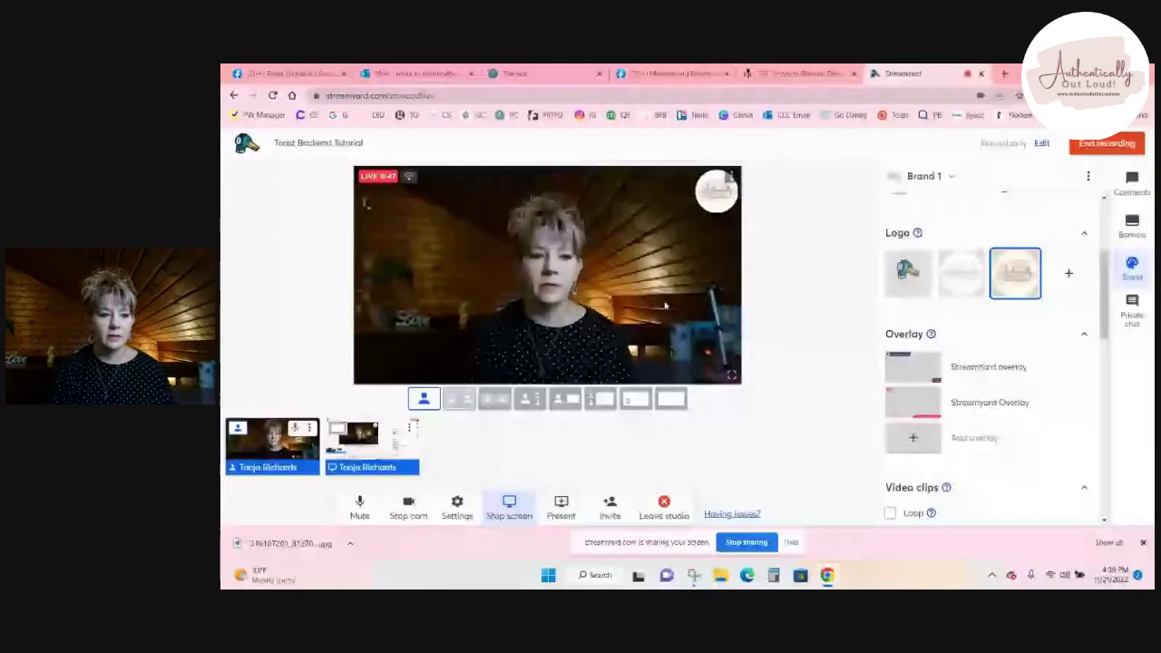
# Step: Put the shared screen on stage with a small webcam and switch to the Toast dashboard window
pyautogui.click(368, 443)
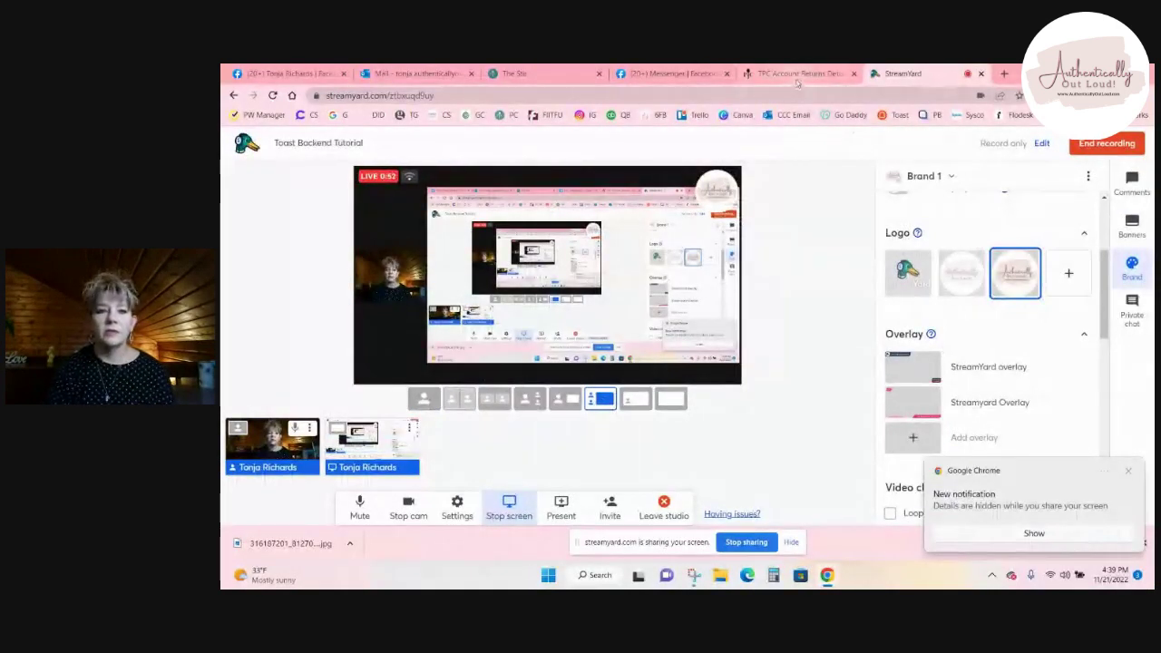
pyautogui.press('super+Tab')
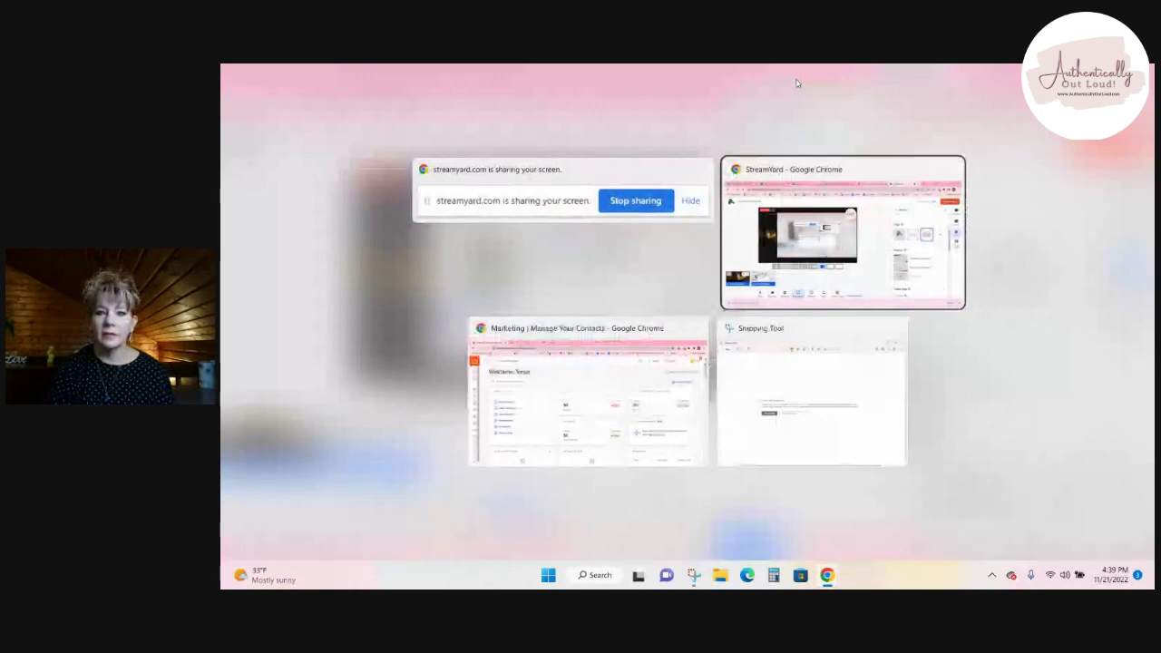
pyautogui.press('Down')
pyautogui.press('Left')
pyautogui.press('Return')
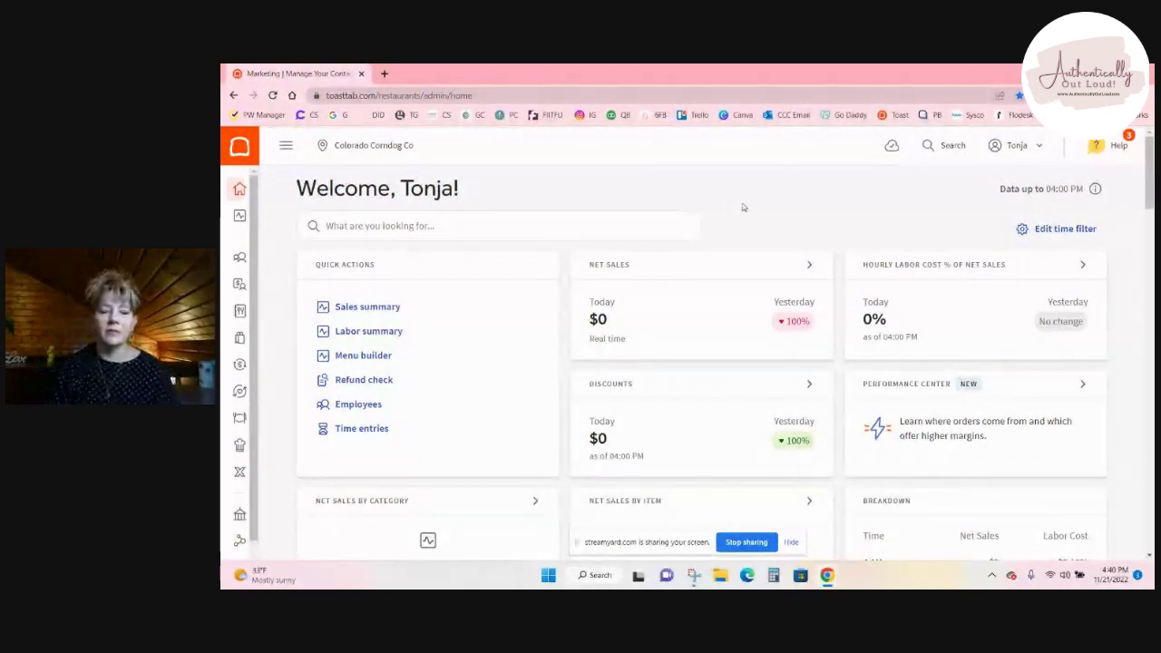
pyautogui.moveTo(245, 195)
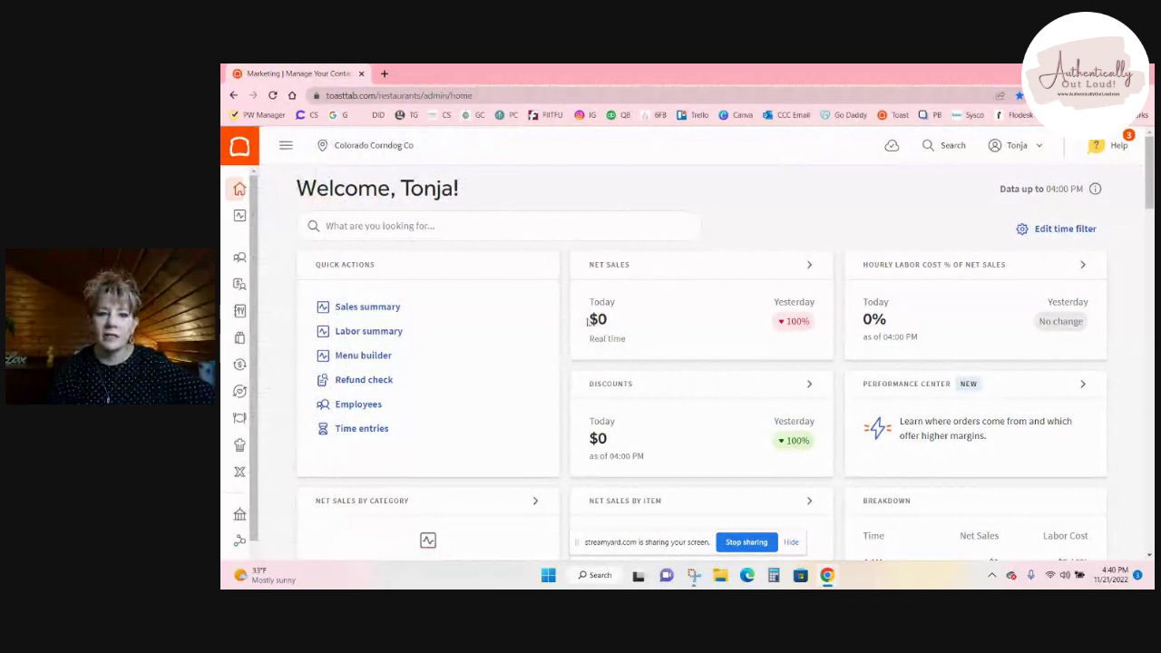
pyautogui.scroll(-1, 585, 333)
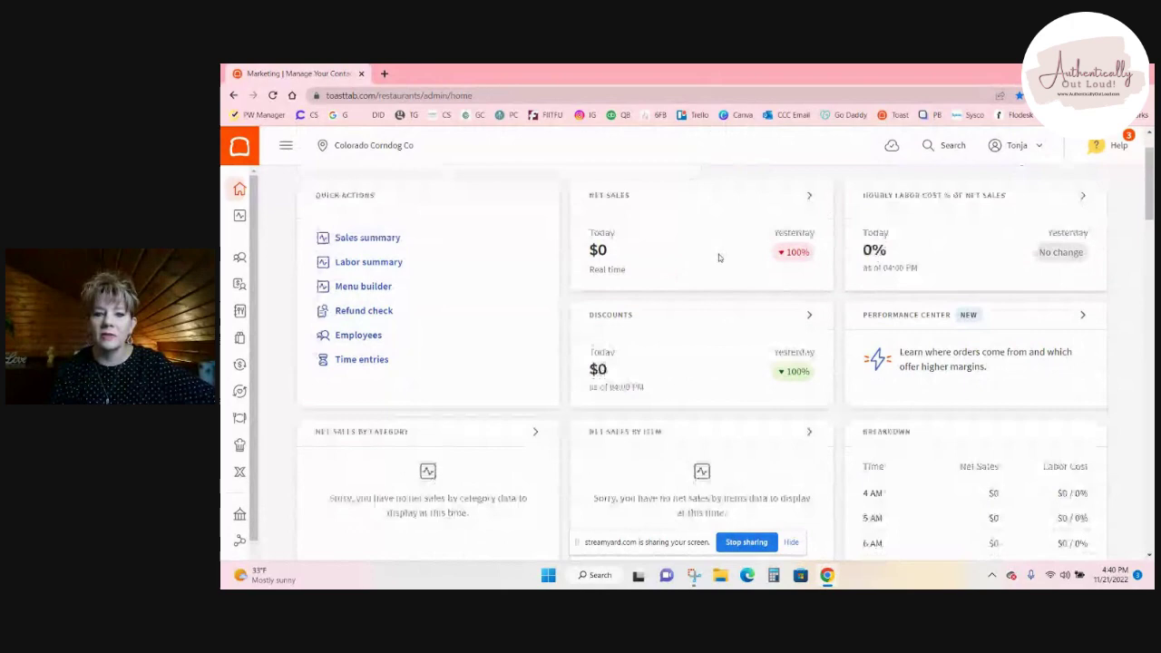
pyautogui.scroll(-1, 718, 258)
pyautogui.scroll(-3, 718, 263)
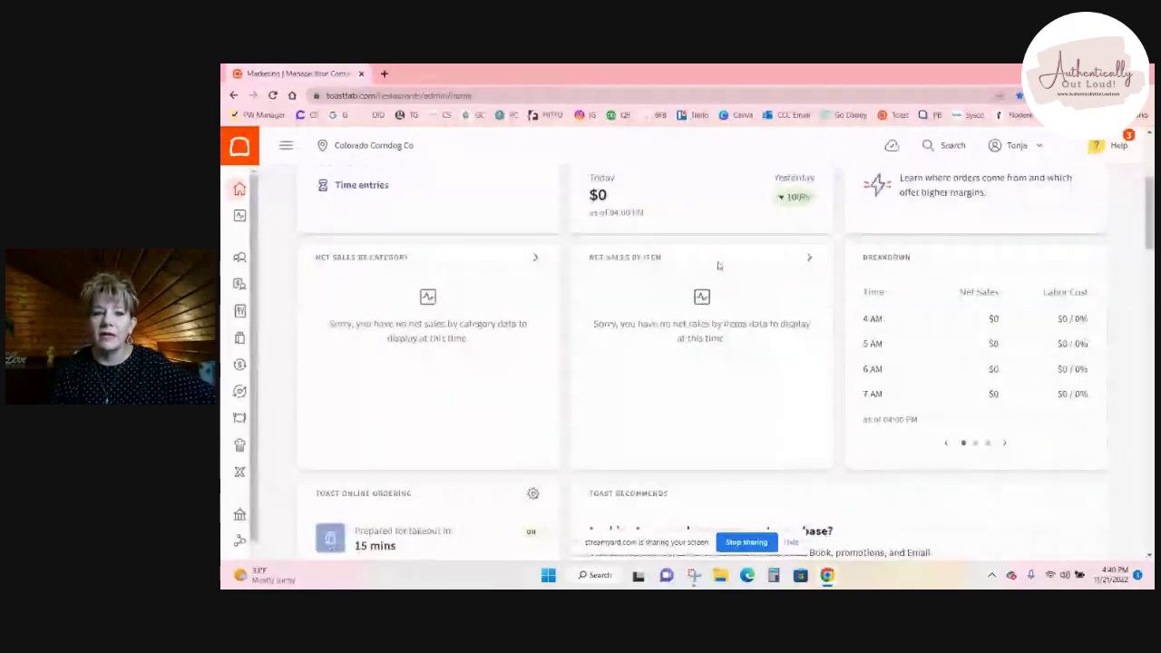
pyautogui.scroll(4, 718, 265)
pyautogui.scroll(1, 719, 267)
pyautogui.scroll(-3, 716, 269)
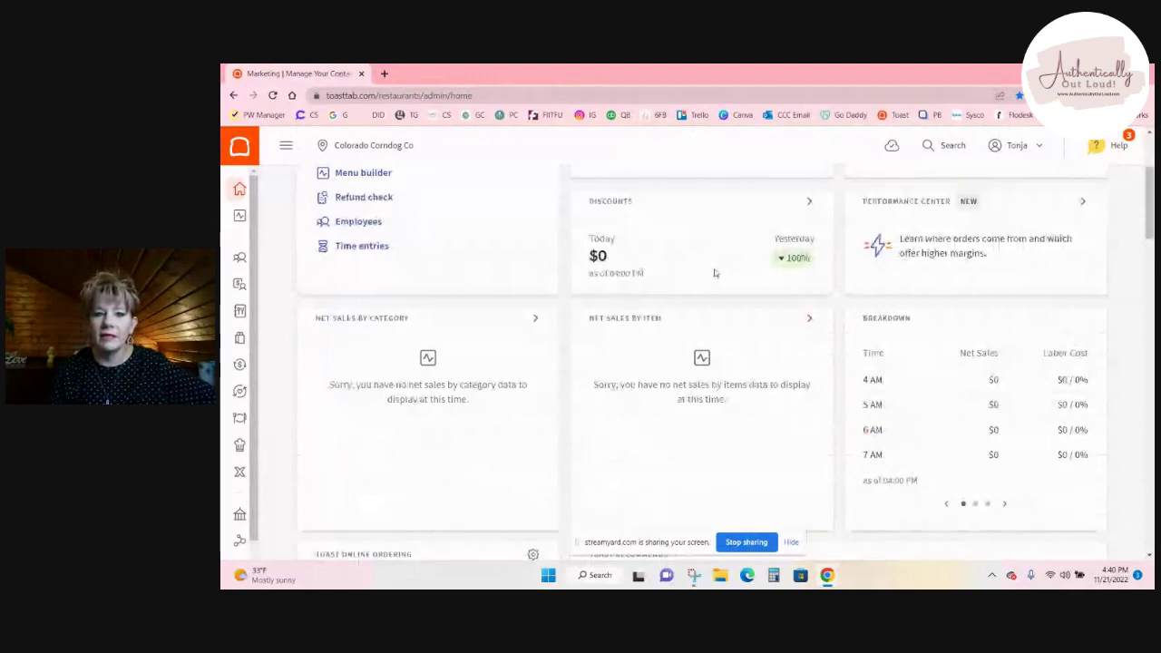
pyautogui.scroll(-3, 715, 270)
pyautogui.scroll(2, 713, 272)
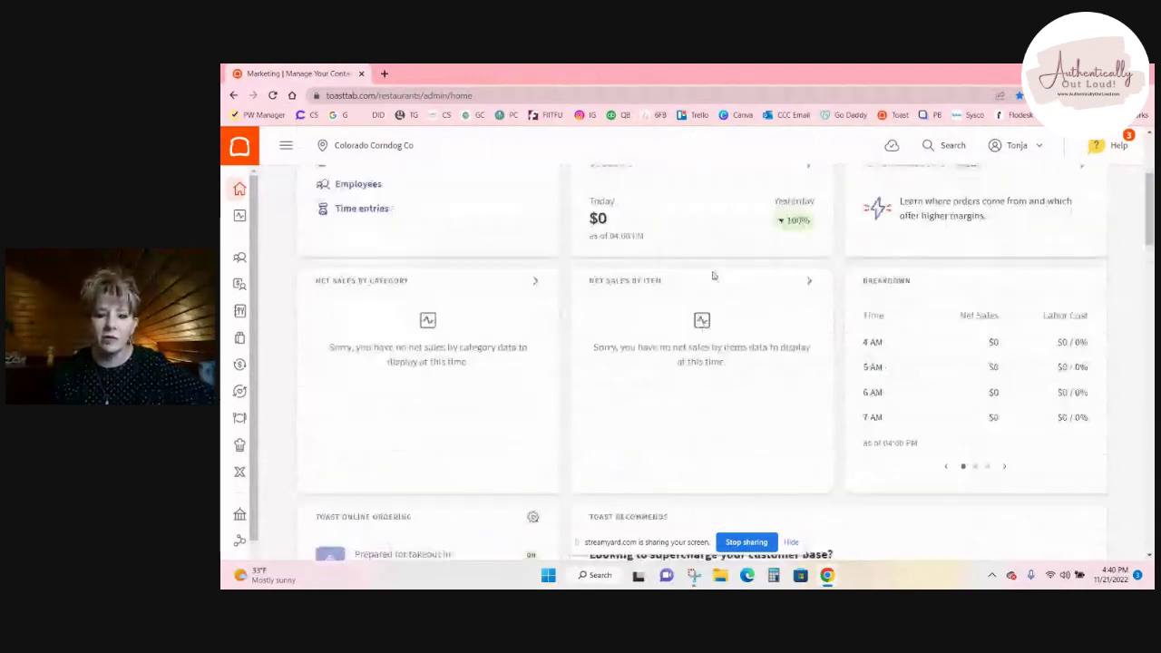
pyautogui.scroll(-3, 714, 275)
pyautogui.scroll(2, 713, 277)
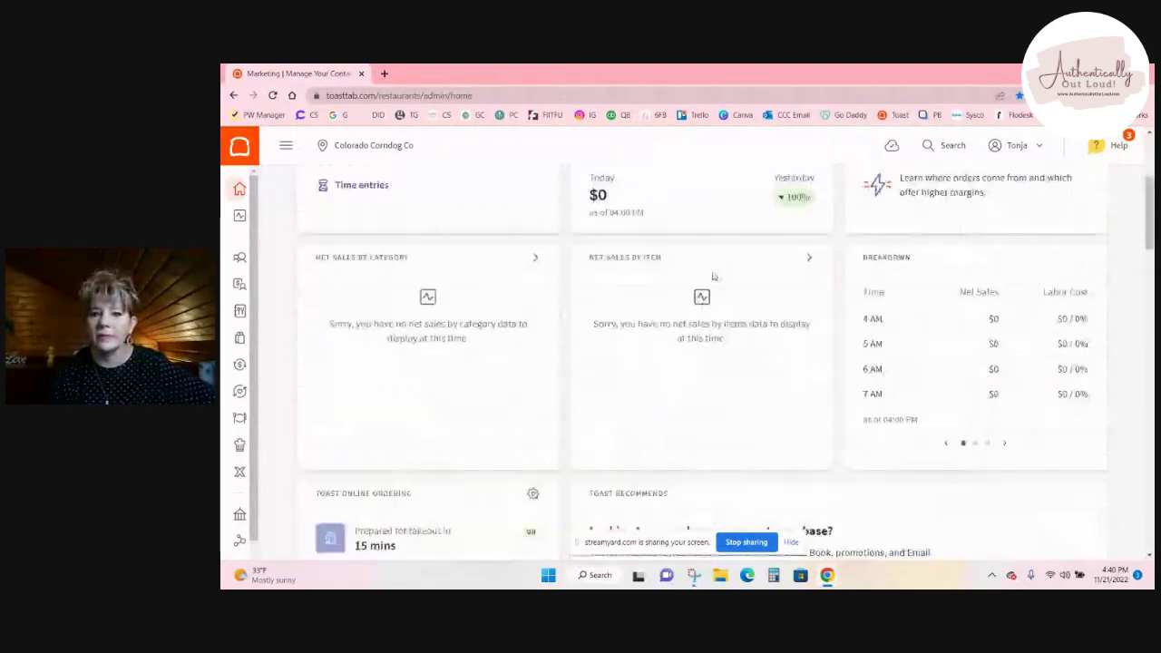
pyautogui.scroll(-1, 713, 276)
pyautogui.scroll(1, 713, 277)
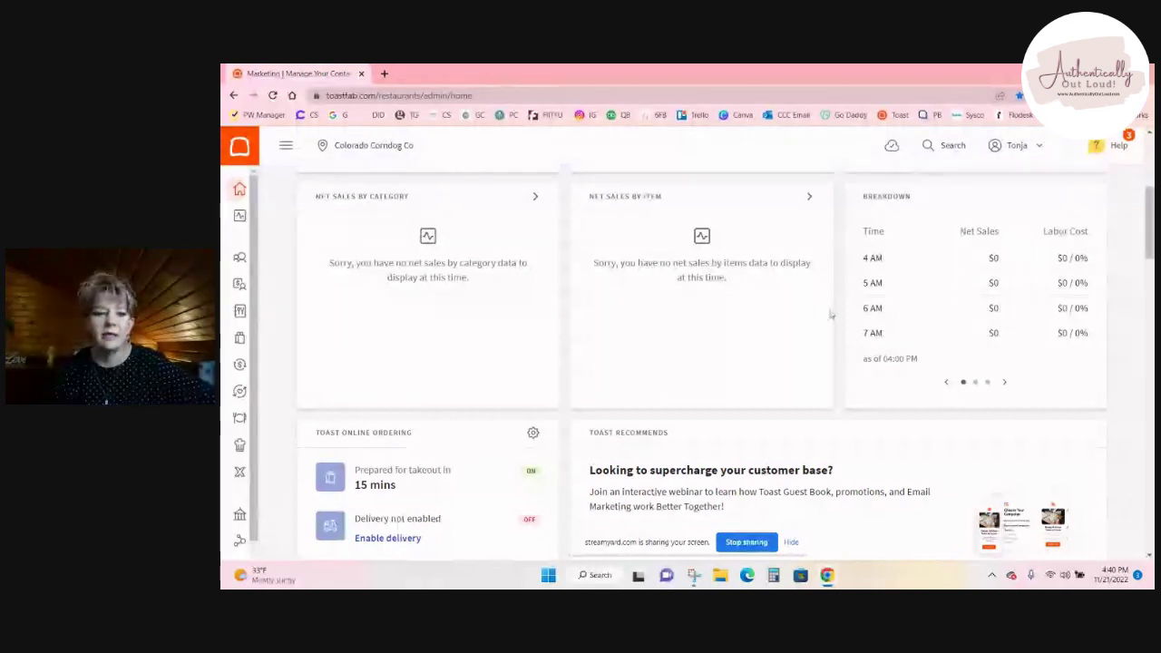
pyautogui.scroll(-1, 696, 317)
pyautogui.scroll(3, 695, 316)
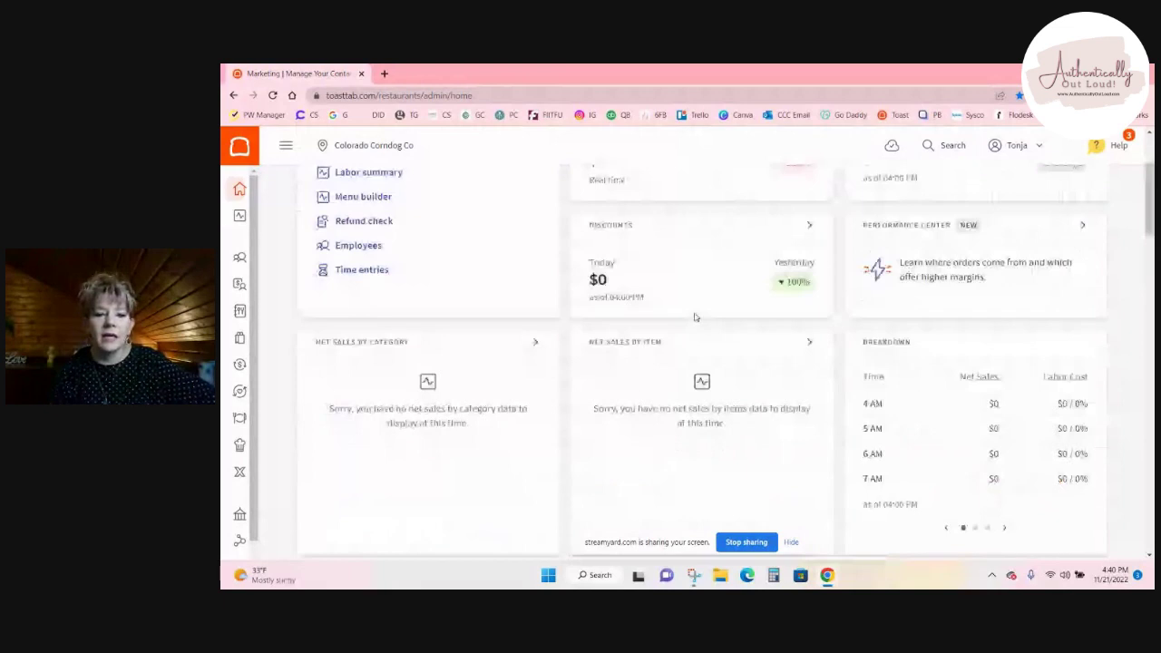
pyautogui.scroll(-1, 696, 316)
pyautogui.scroll(-2, 692, 306)
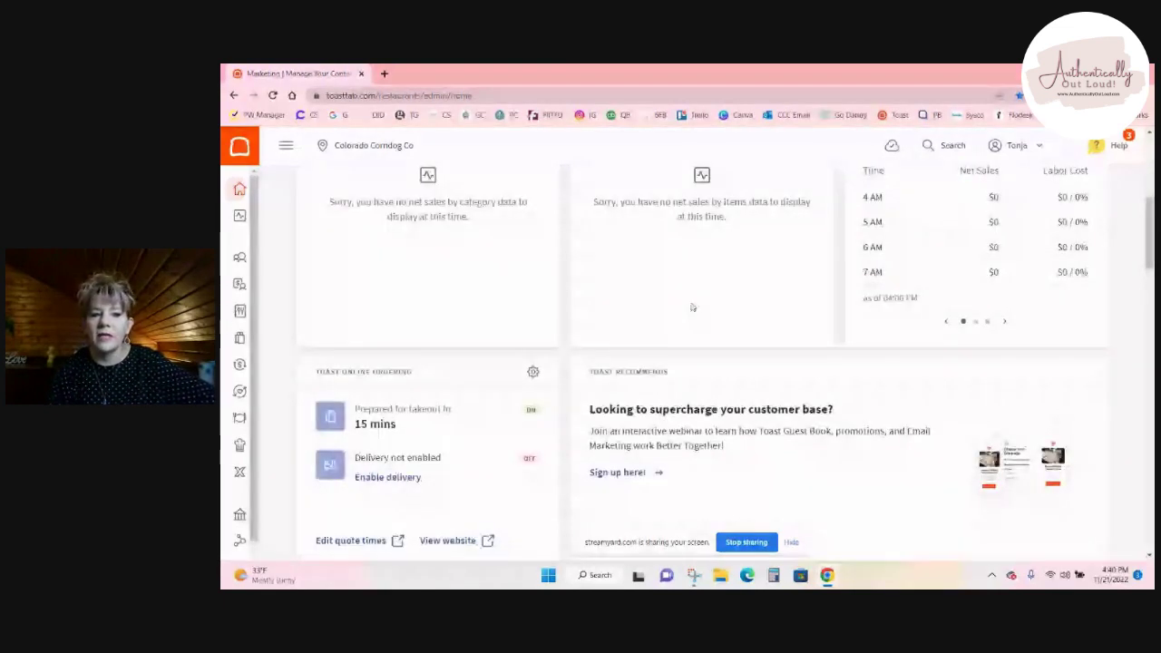
pyautogui.scroll(-2, 692, 306)
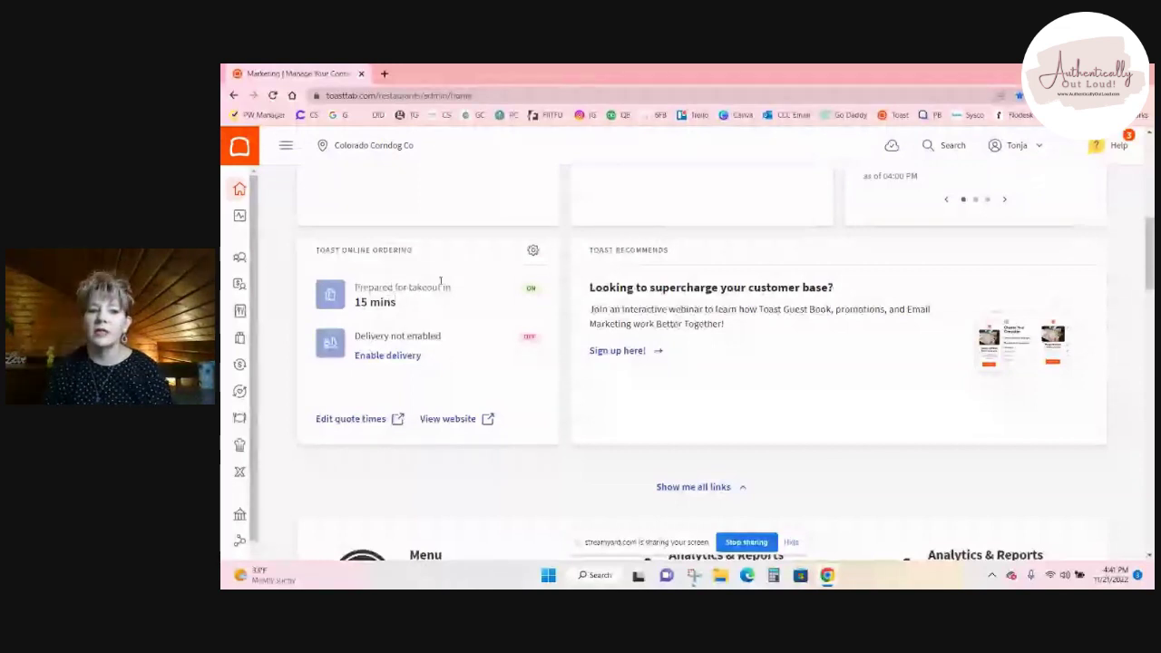
pyautogui.scroll(10, 467, 274)
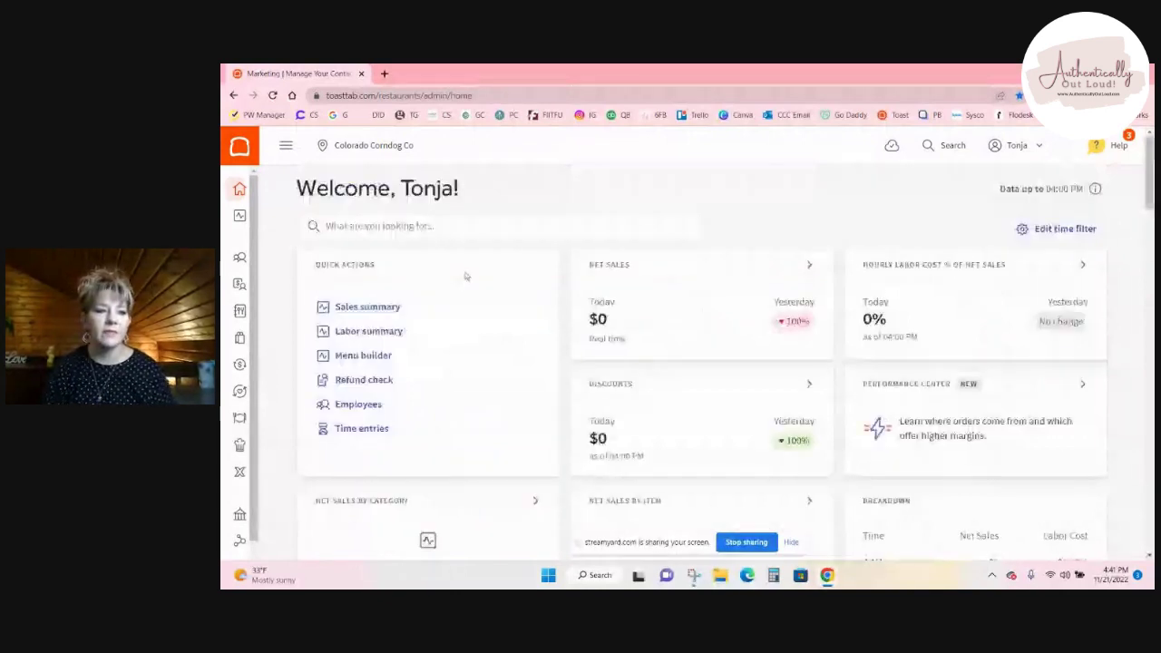
pyautogui.moveTo(259, 224)
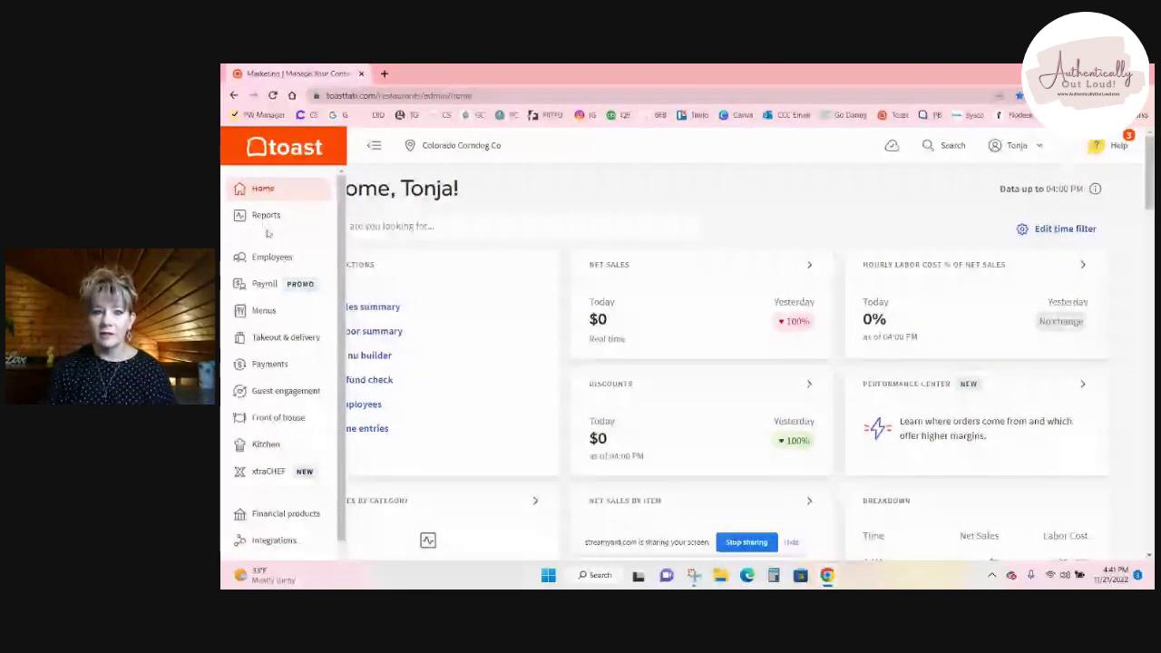
# Step: Open Menus and then Menu builder to list the Colorado Corndog Company menus
pyautogui.click(262, 311)
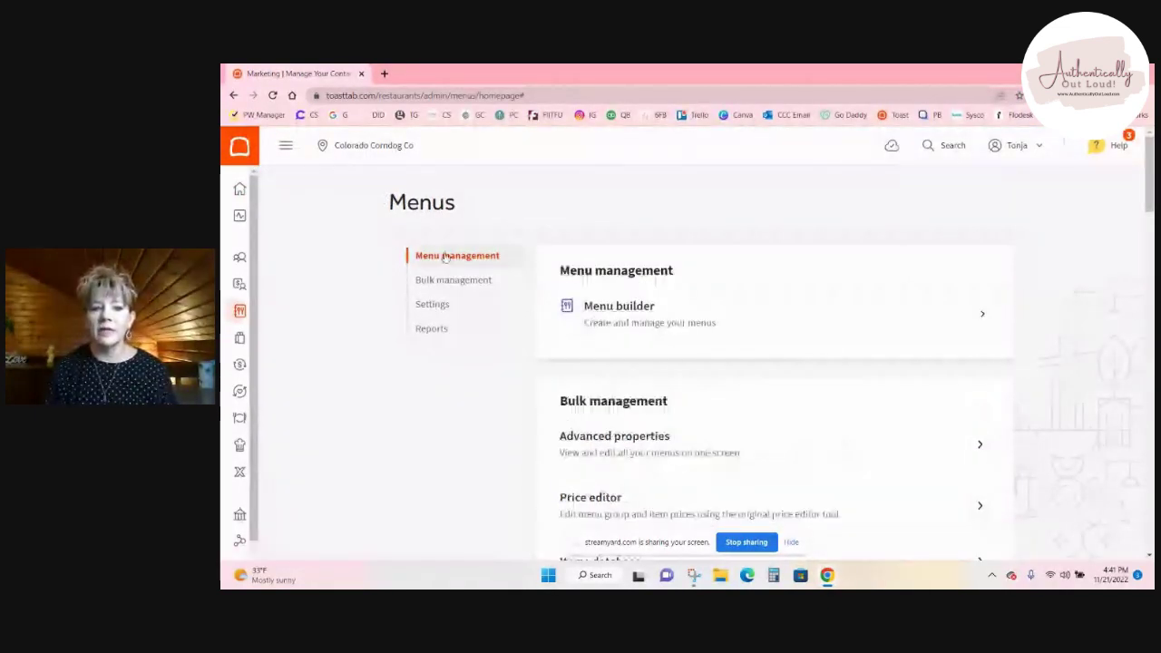
pyautogui.click(611, 309)
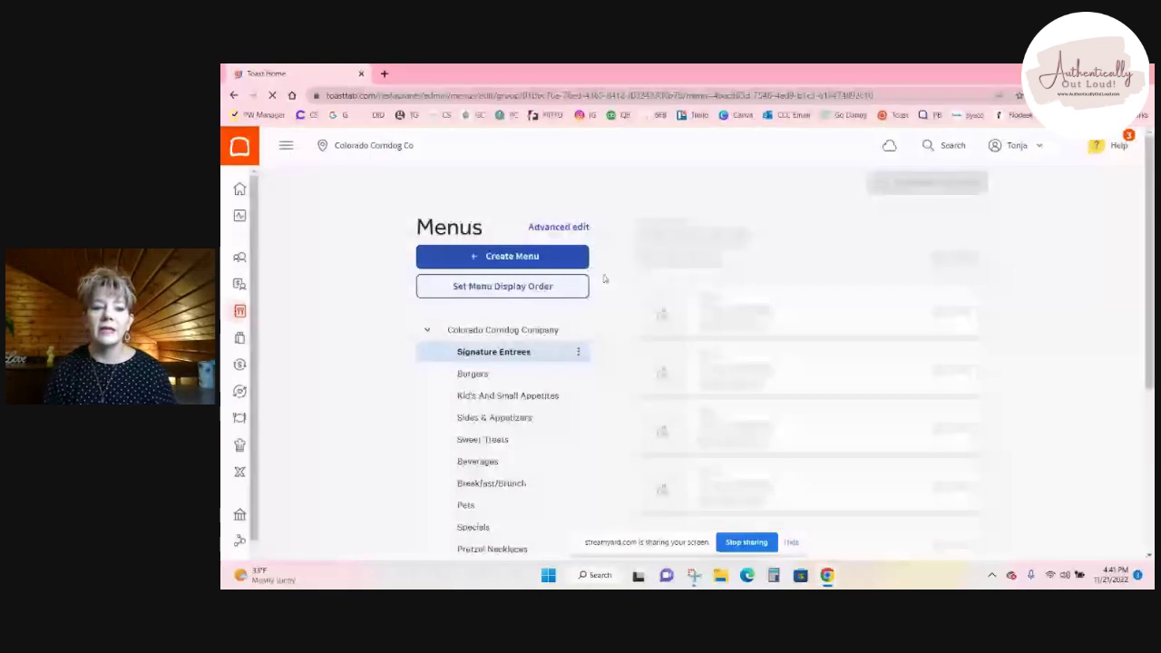
# Step: Open the Specials menu group, showing Pulled Pork Sandwich, Birria and Grilled Cheese
pyautogui.scroll(-1, 604, 290)
pyautogui.scroll(-1, 604, 309)
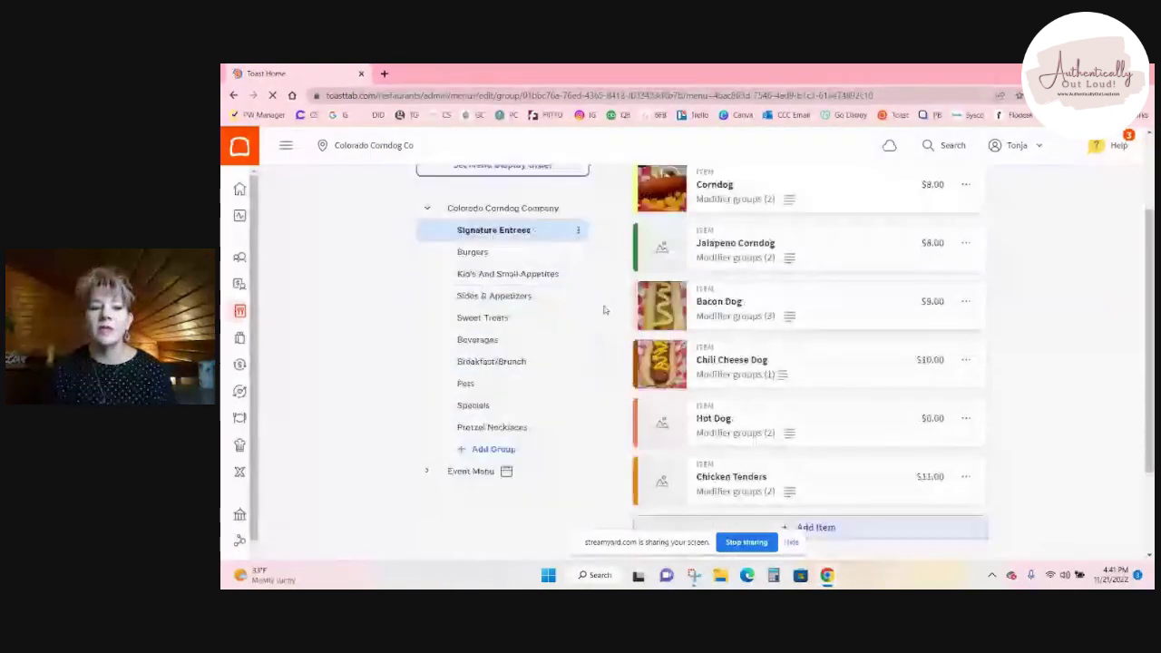
pyautogui.scroll(-1, 500, 285)
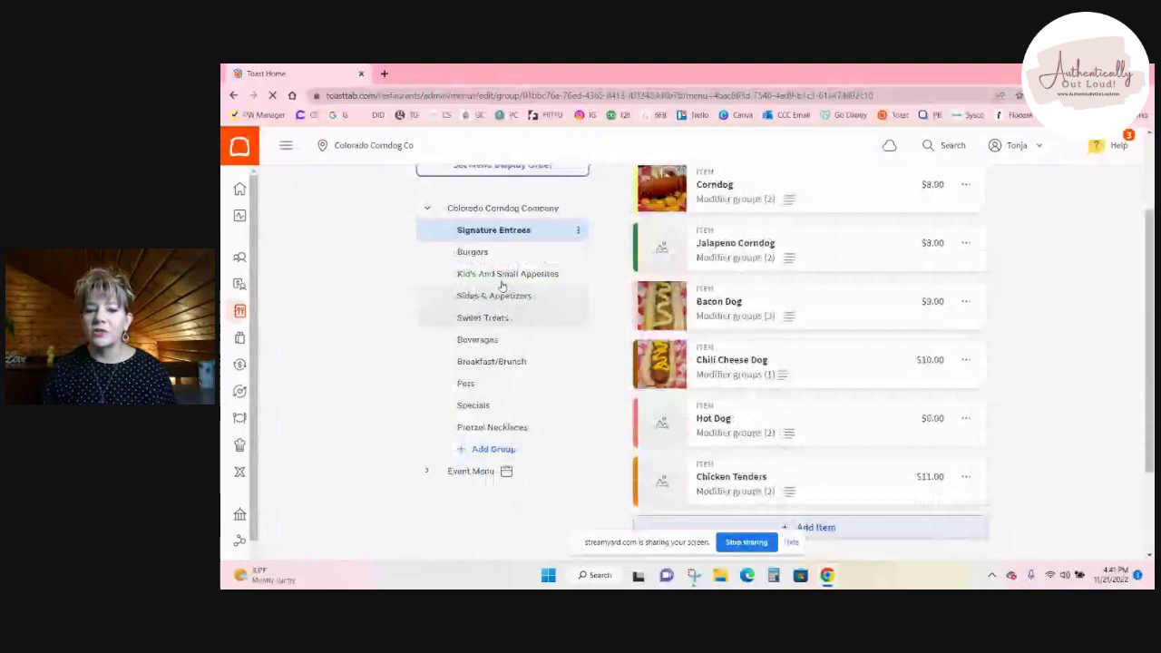
pyautogui.scroll(1, 865, 238)
pyautogui.scroll(-2, 865, 241)
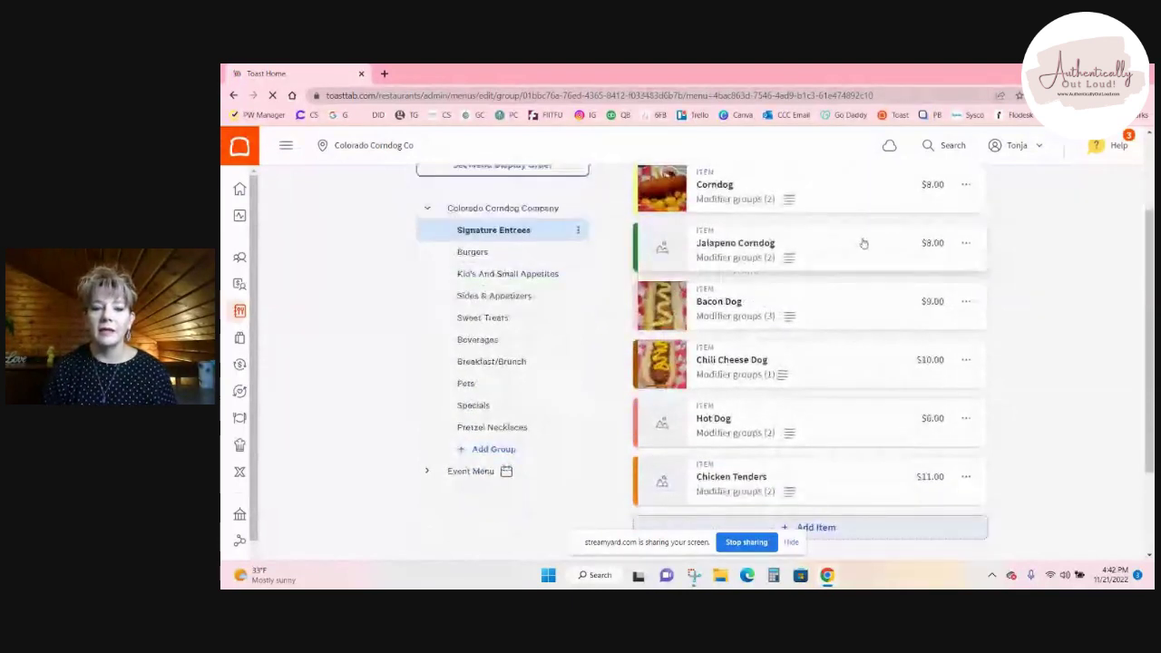
pyautogui.scroll(-2, 863, 243)
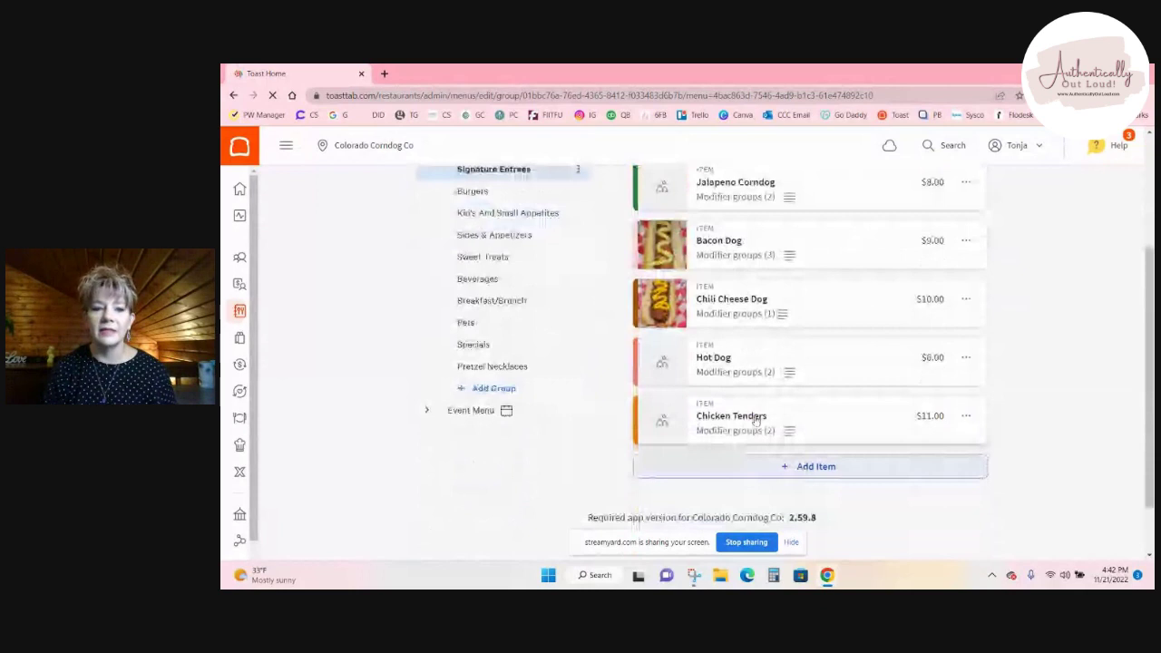
pyautogui.scroll(3, 755, 420)
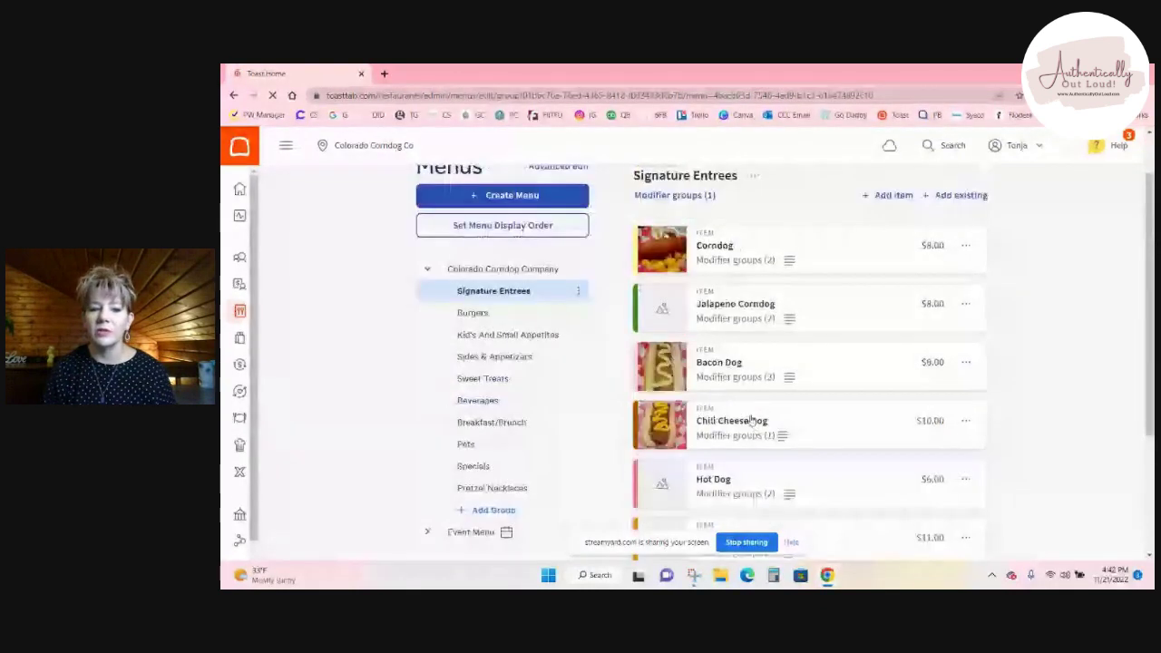
pyautogui.scroll(2, 751, 420)
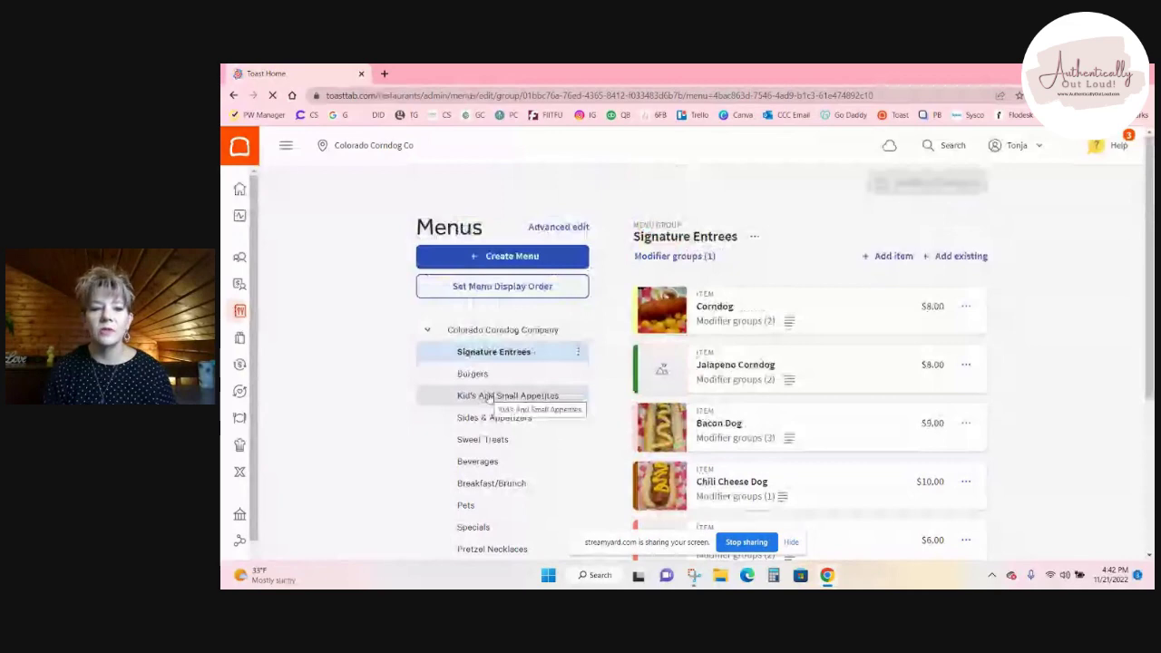
pyautogui.scroll(-2, 490, 400)
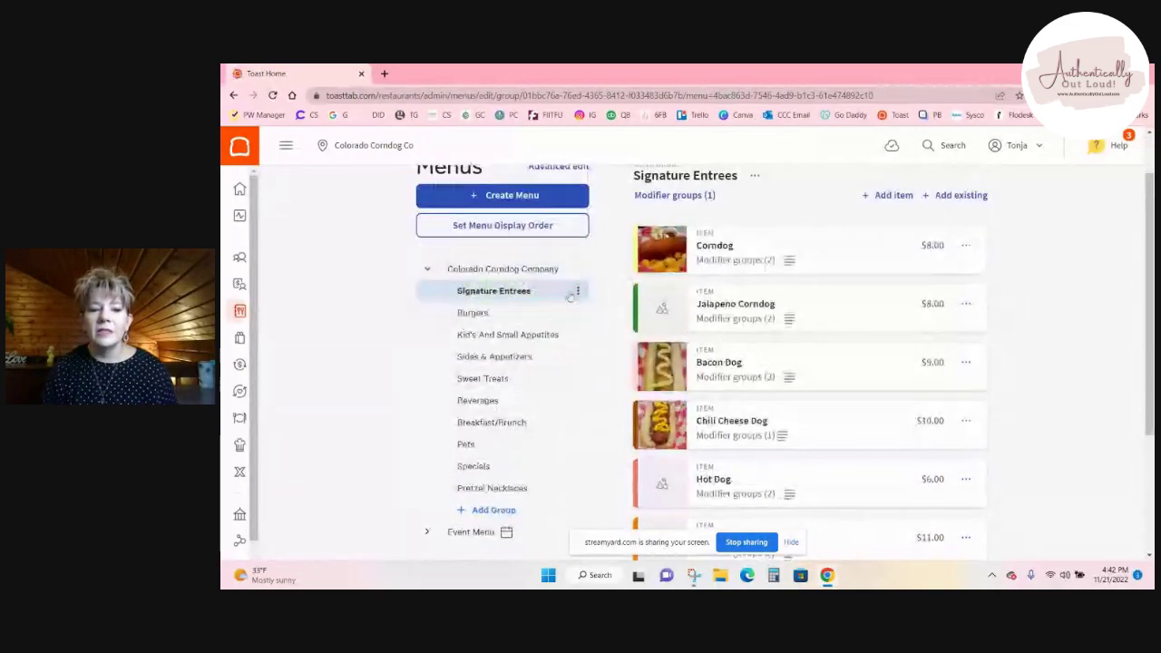
pyautogui.scroll(-2, 570, 299)
pyautogui.scroll(4, 569, 302)
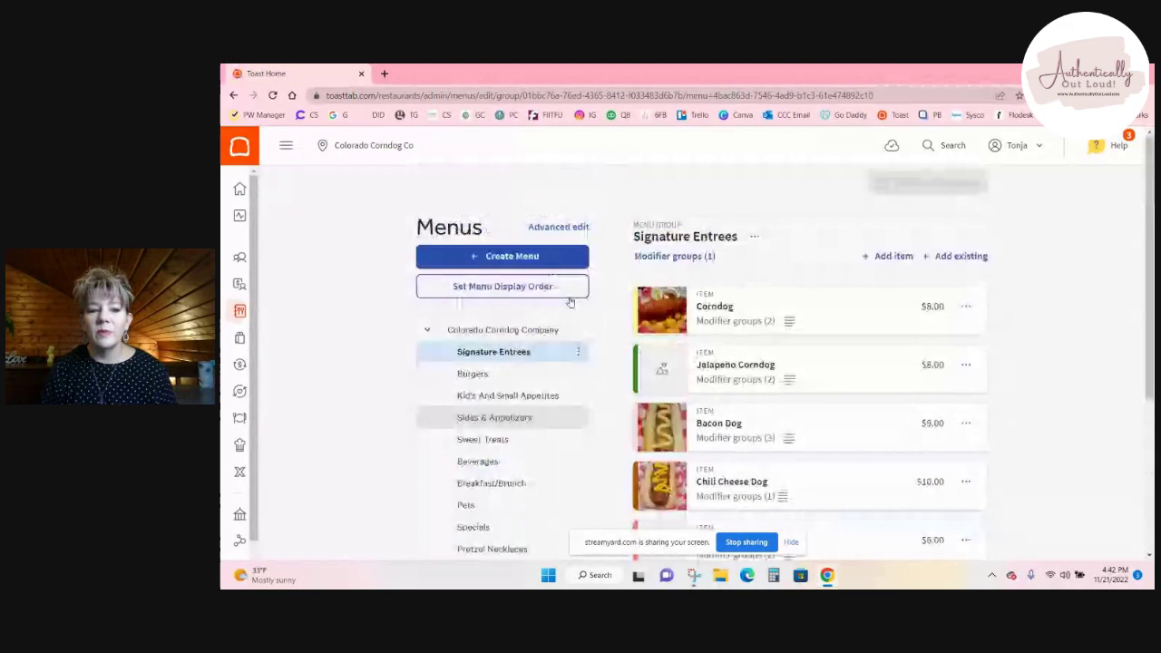
pyautogui.scroll(-4, 569, 302)
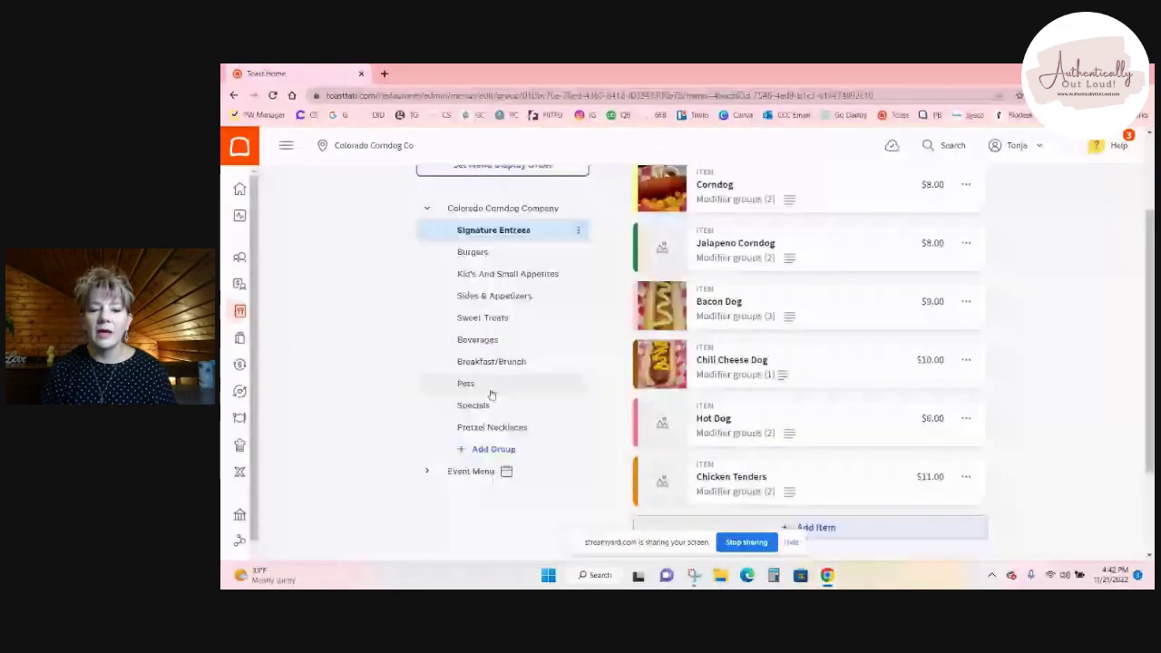
pyautogui.click(481, 408)
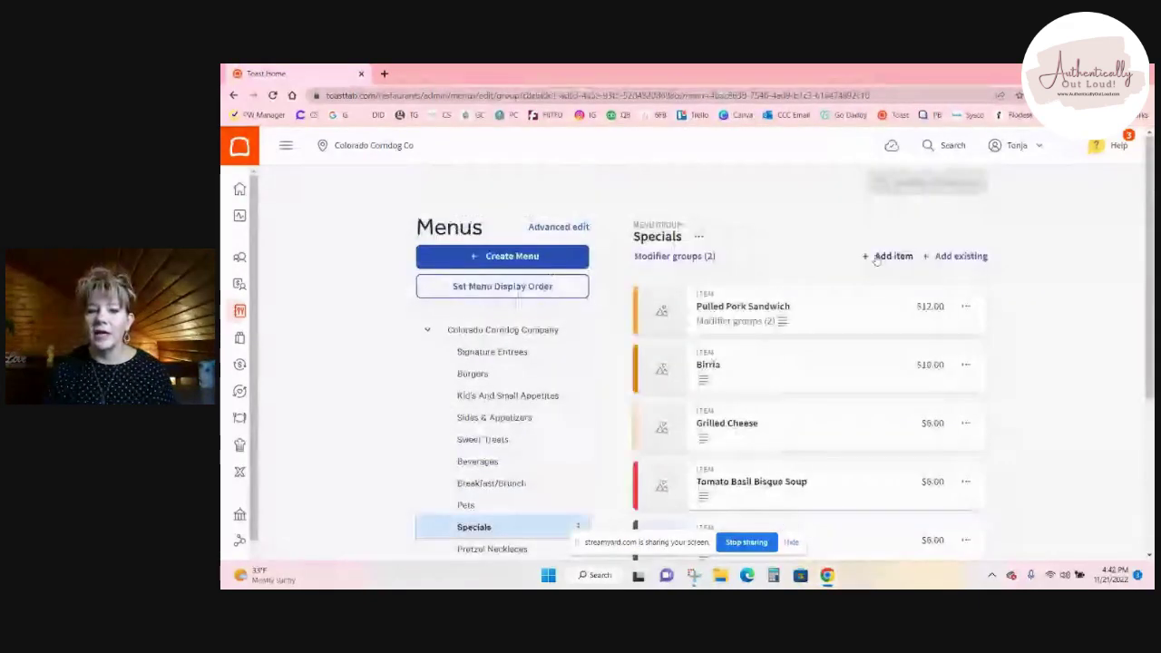
pyautogui.scroll(-5, 844, 389)
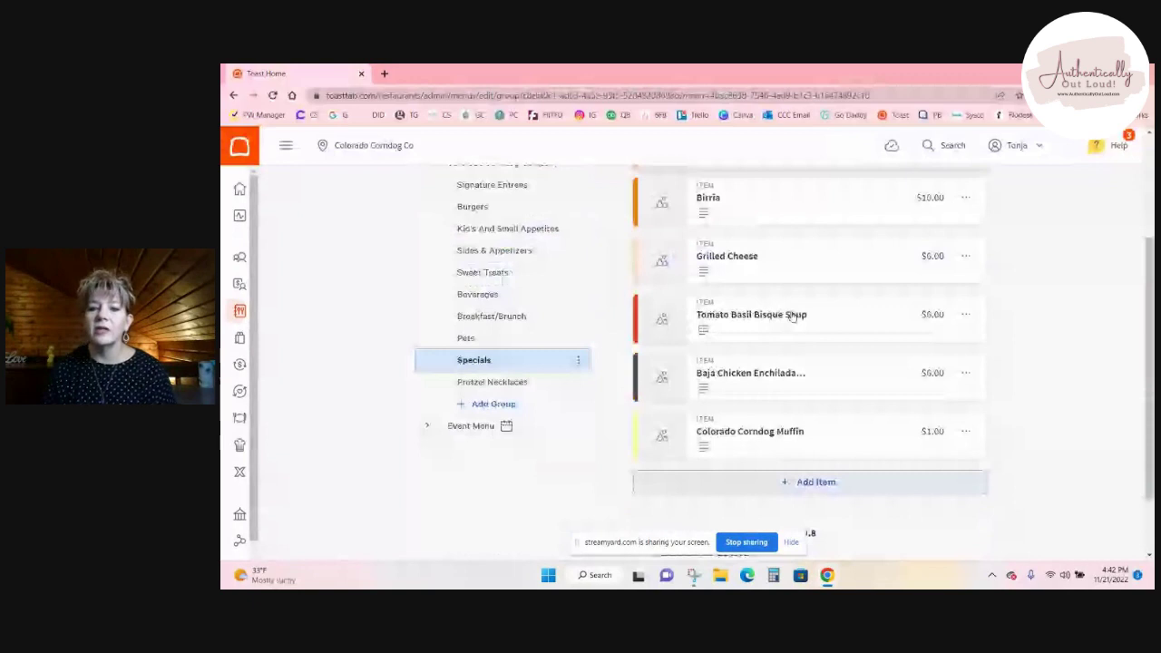
pyautogui.scroll(-2, 793, 315)
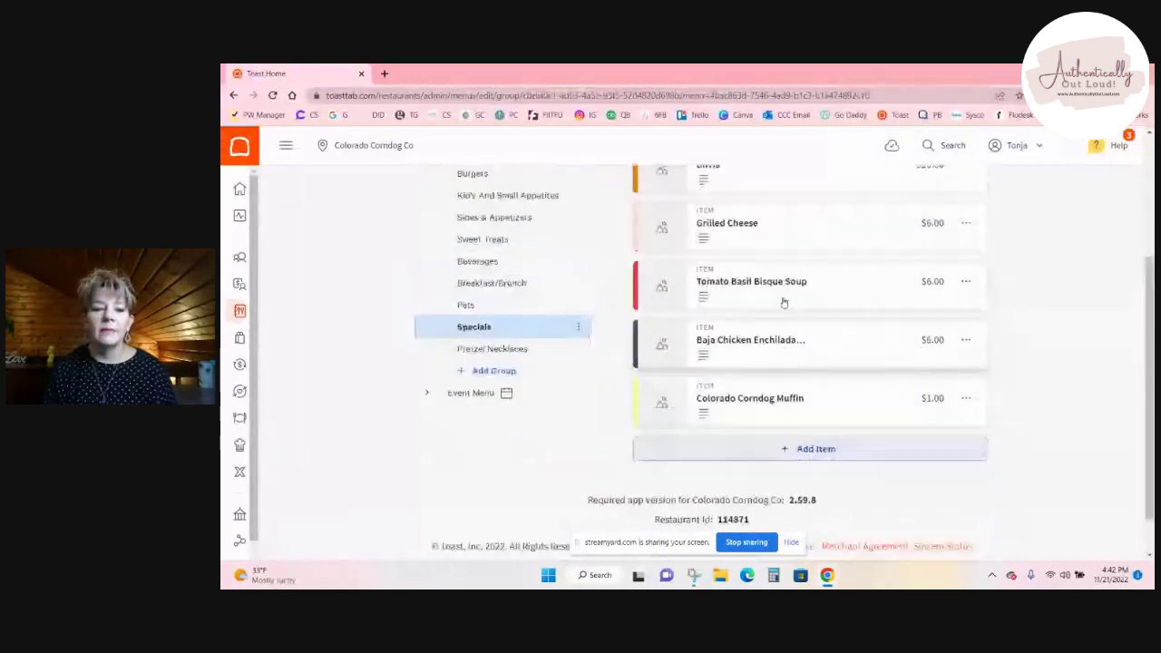
pyautogui.scroll(2, 641, 395)
pyautogui.scroll(1, 628, 379)
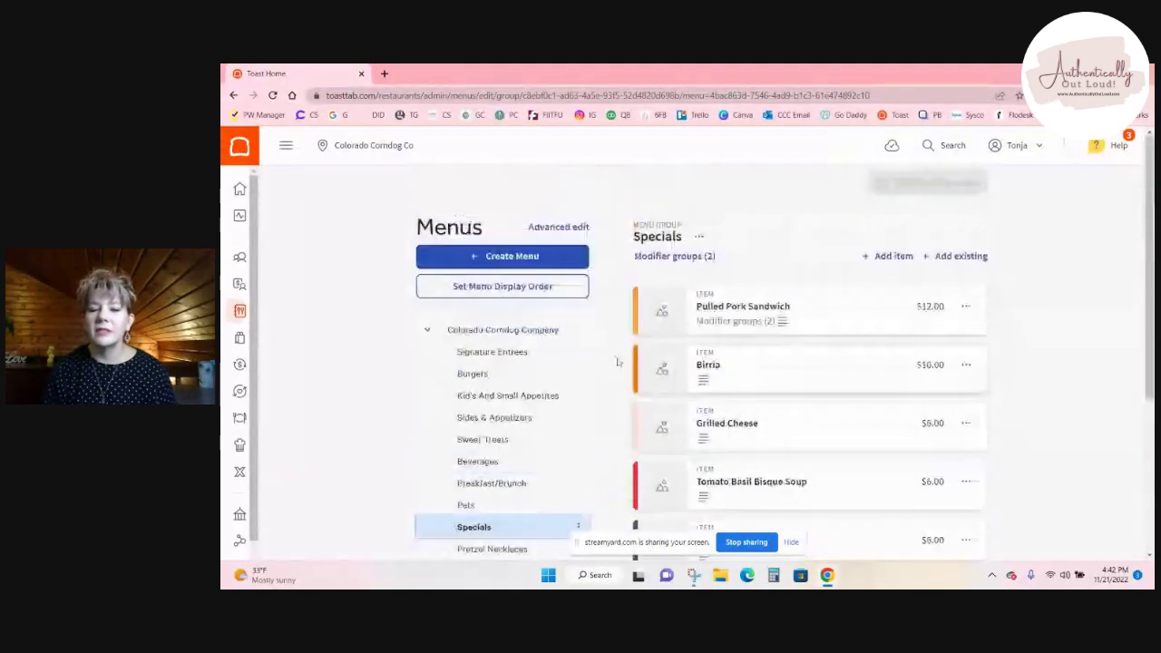
# Step: Name the new menu item 'Chicken Noodle Soup'
pyautogui.click(894, 258)
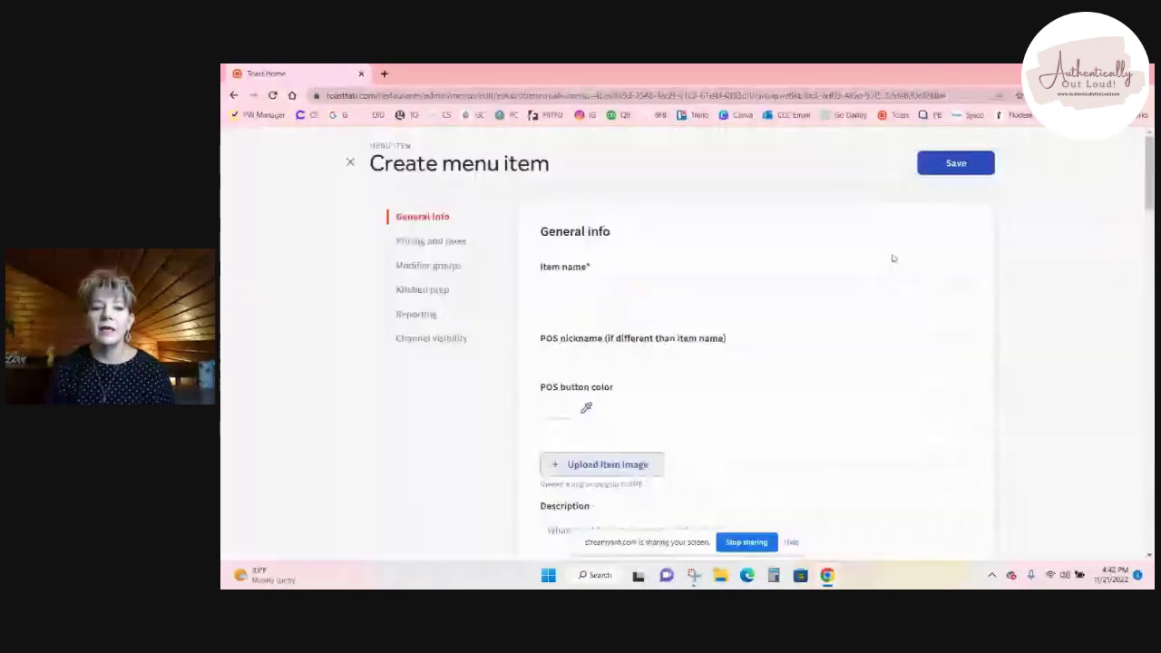
pyautogui.click(603, 283)
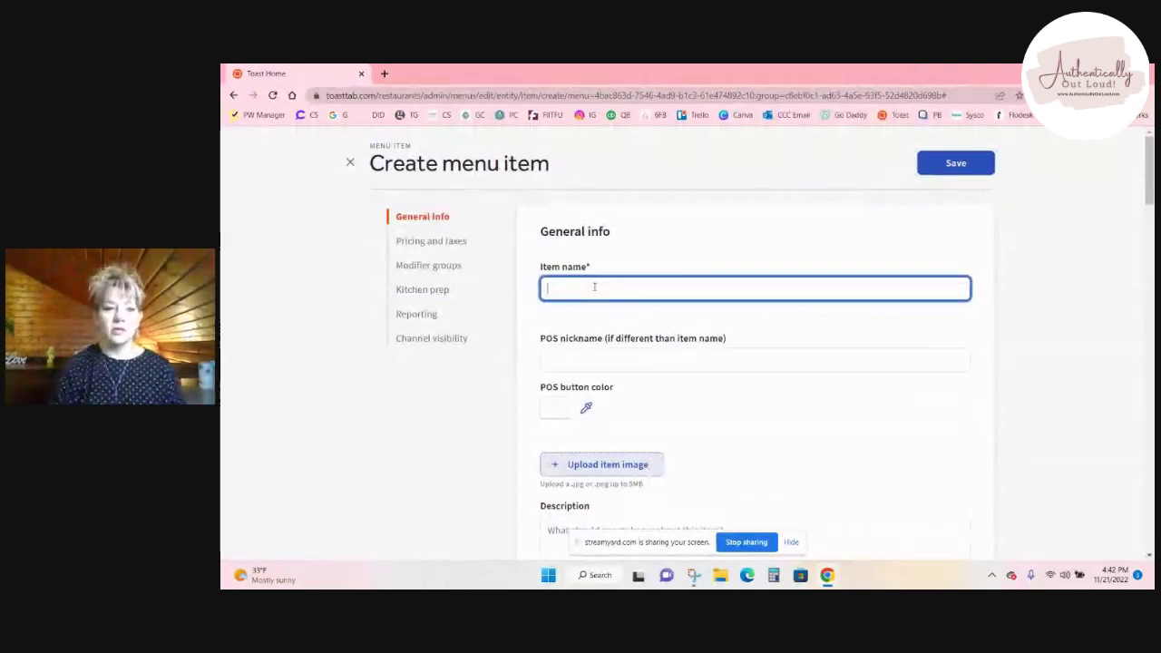
pyautogui.write('Chicken No')
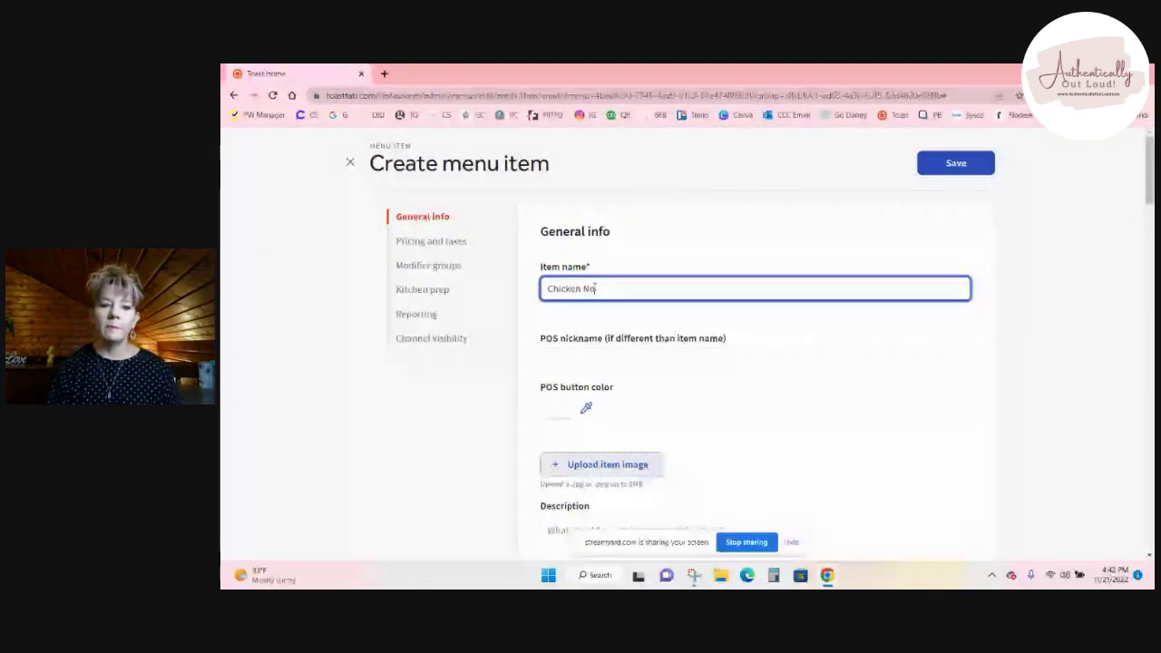
pyautogui.write('odle Soup')
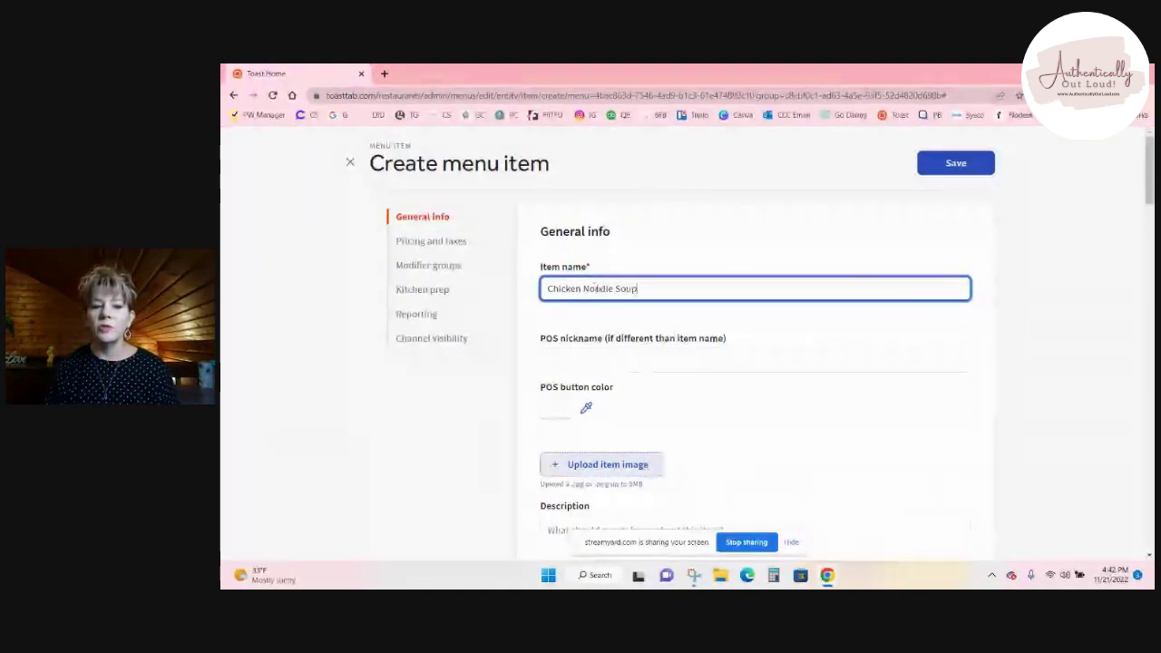
# Step: Set the item's POS button colour to olive yellow
pyautogui.scroll(-1, 557, 350)
pyautogui.click(555, 346)
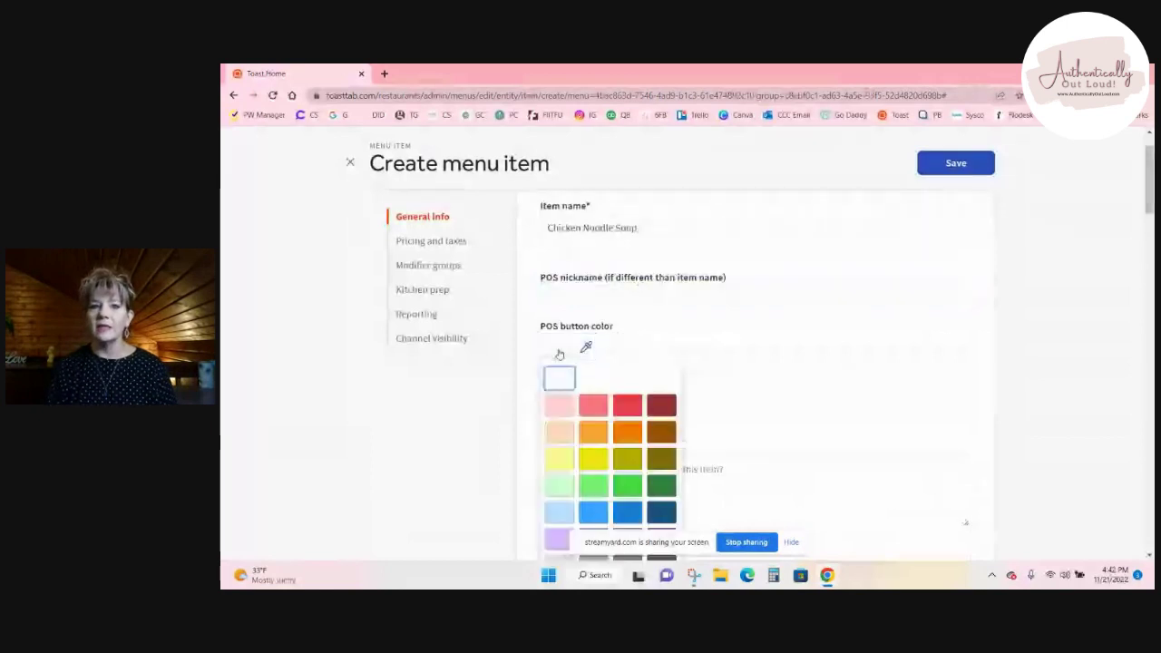
pyautogui.scroll(-1, 557, 353)
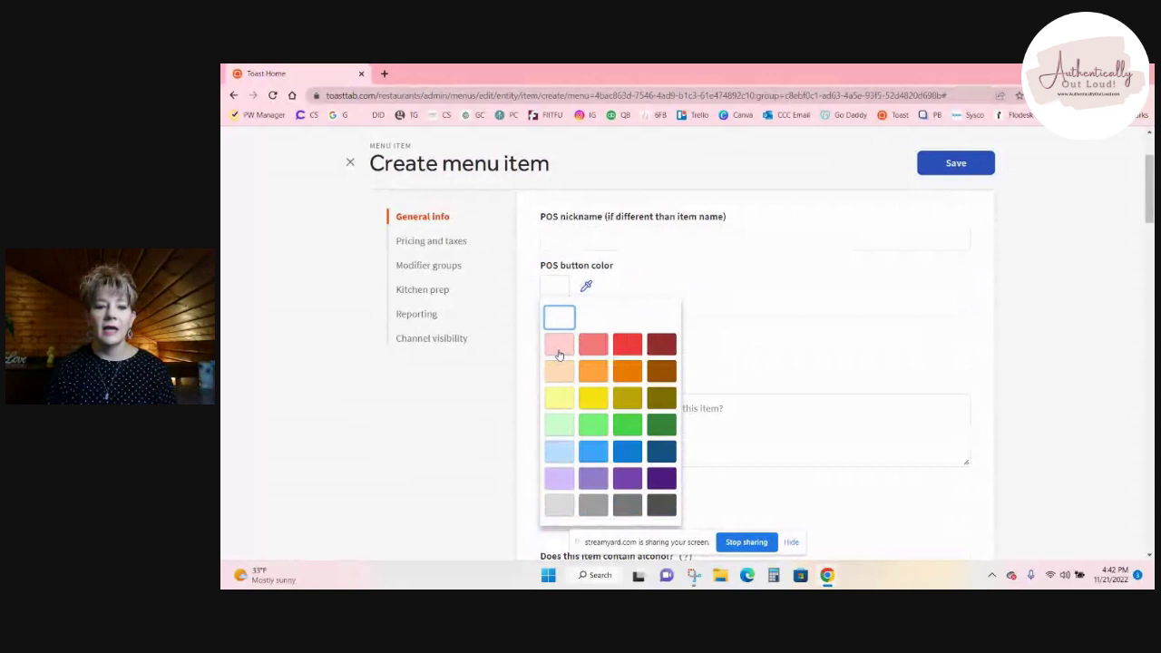
pyautogui.scroll(-1, 559, 355)
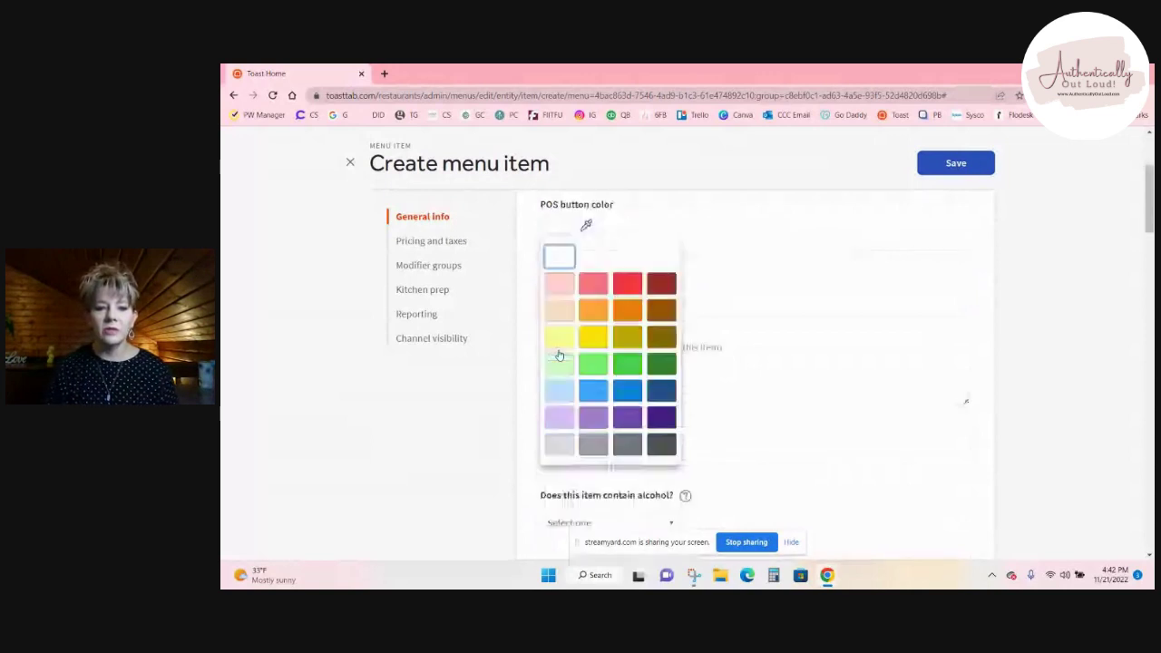
pyautogui.click(627, 337)
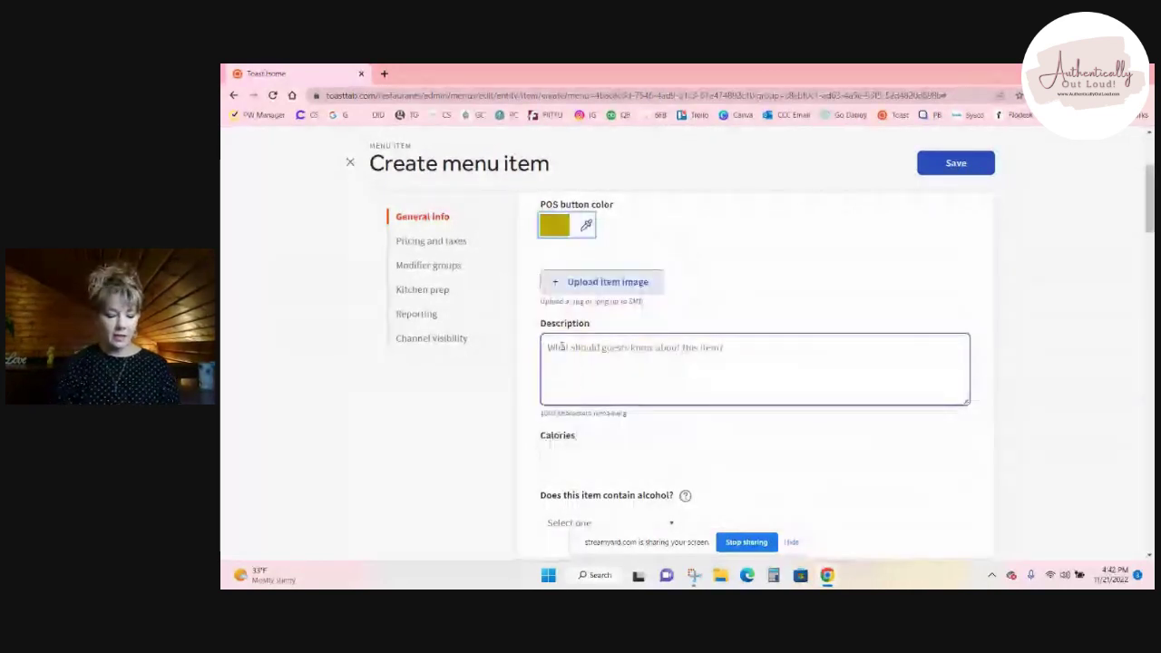
# Step: Enter the description '12 oz This soup is amazing'
pyautogui.click(559, 347)
pyautogui.write('This')
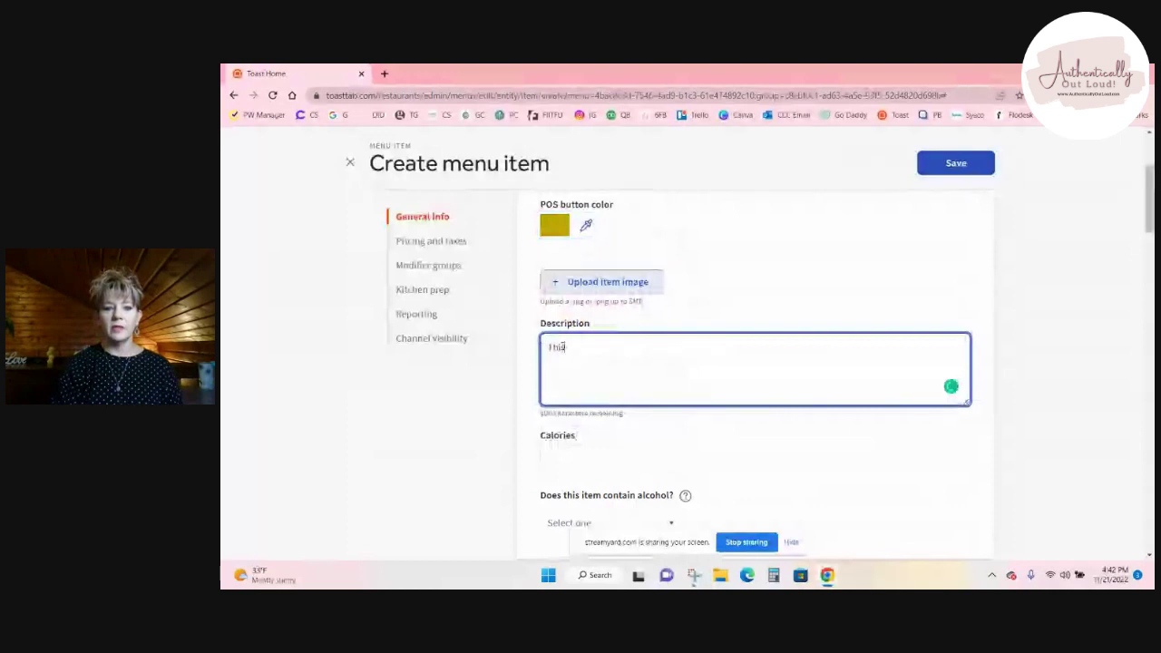
pyautogui.write(' soup is amazing')
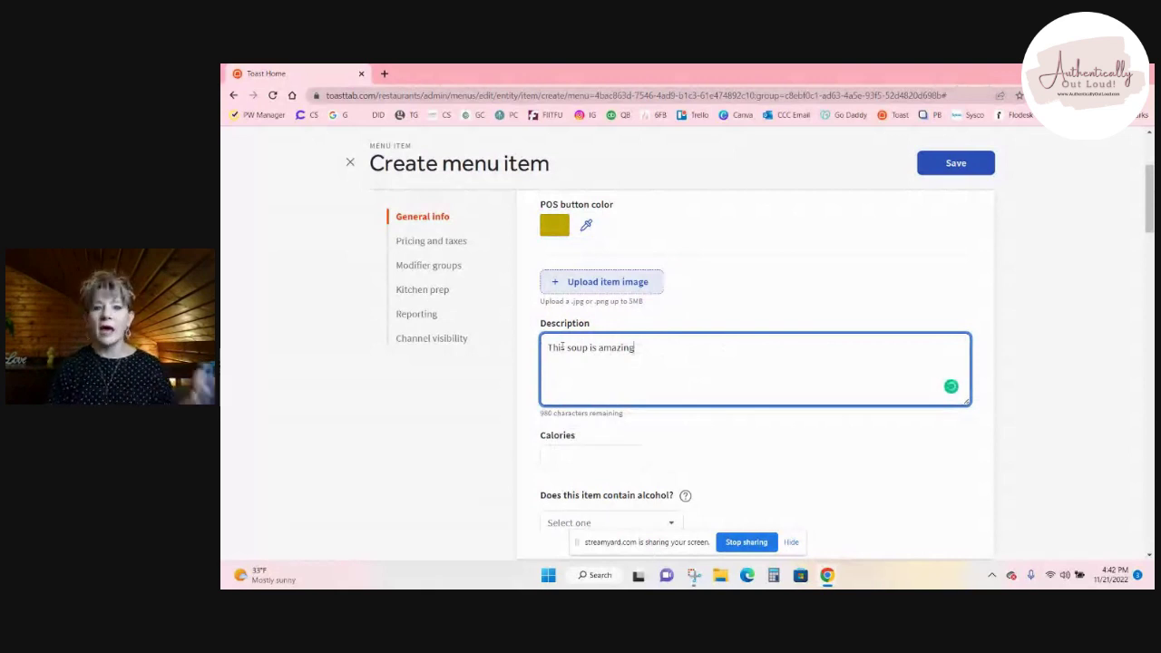
pyautogui.scroll(1, 571, 354)
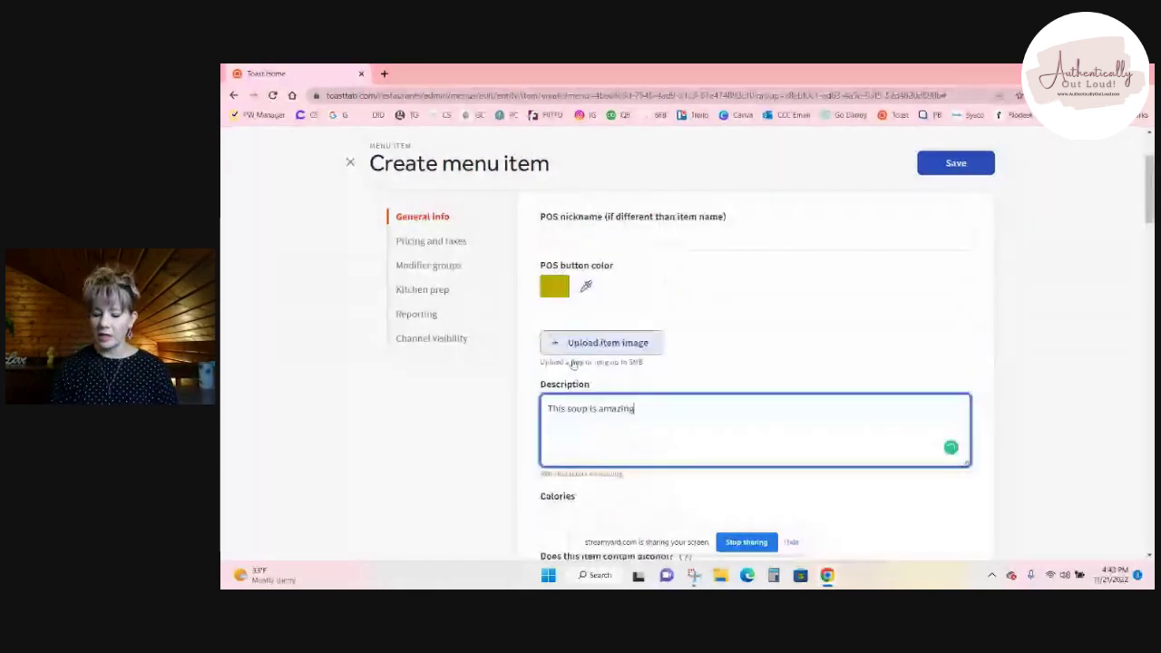
pyautogui.click(547, 408)
pyautogui.write('12')
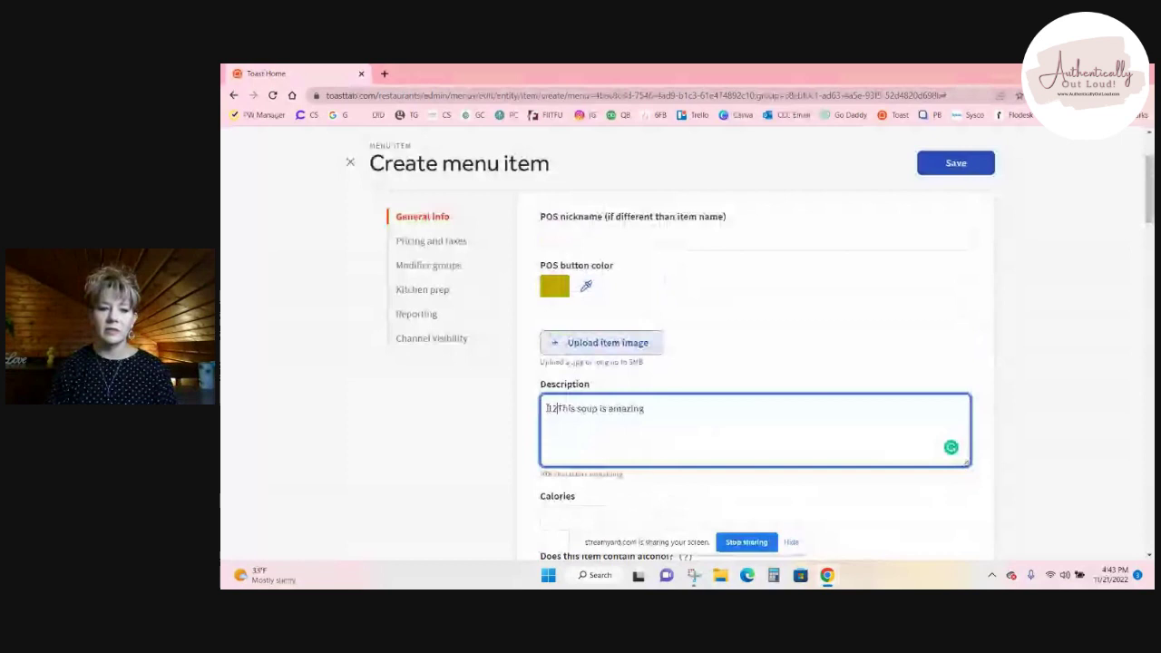
pyautogui.write(' oz')
pyautogui.scroll(-2, 558, 412)
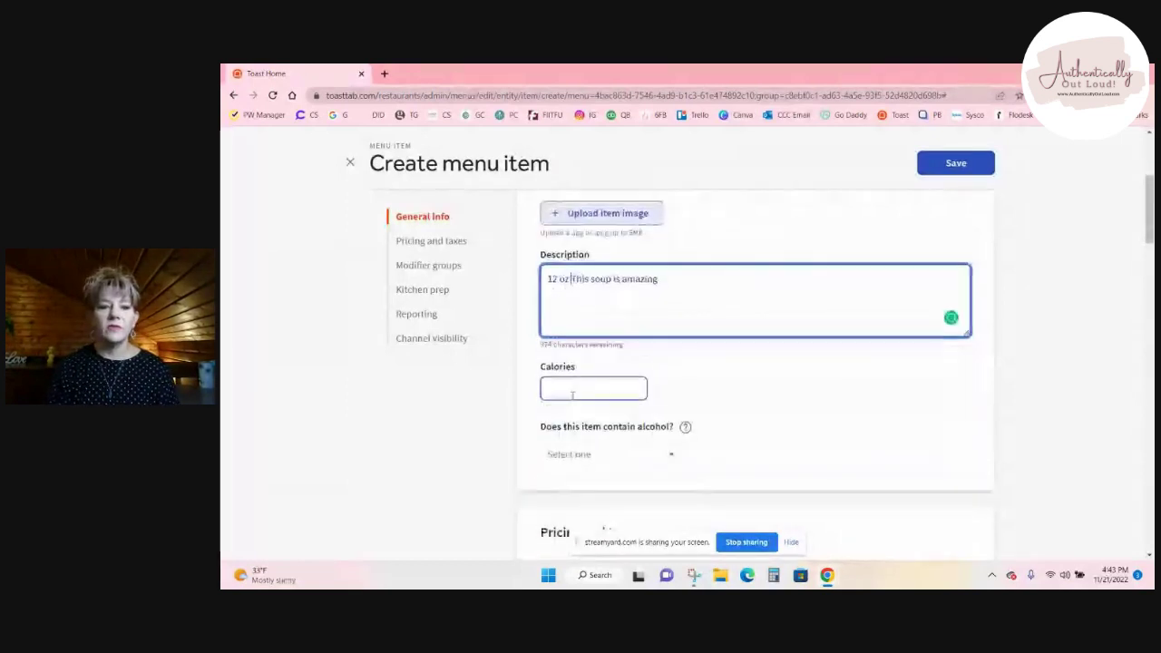
pyautogui.scroll(-2, 572, 403)
pyautogui.click(616, 344)
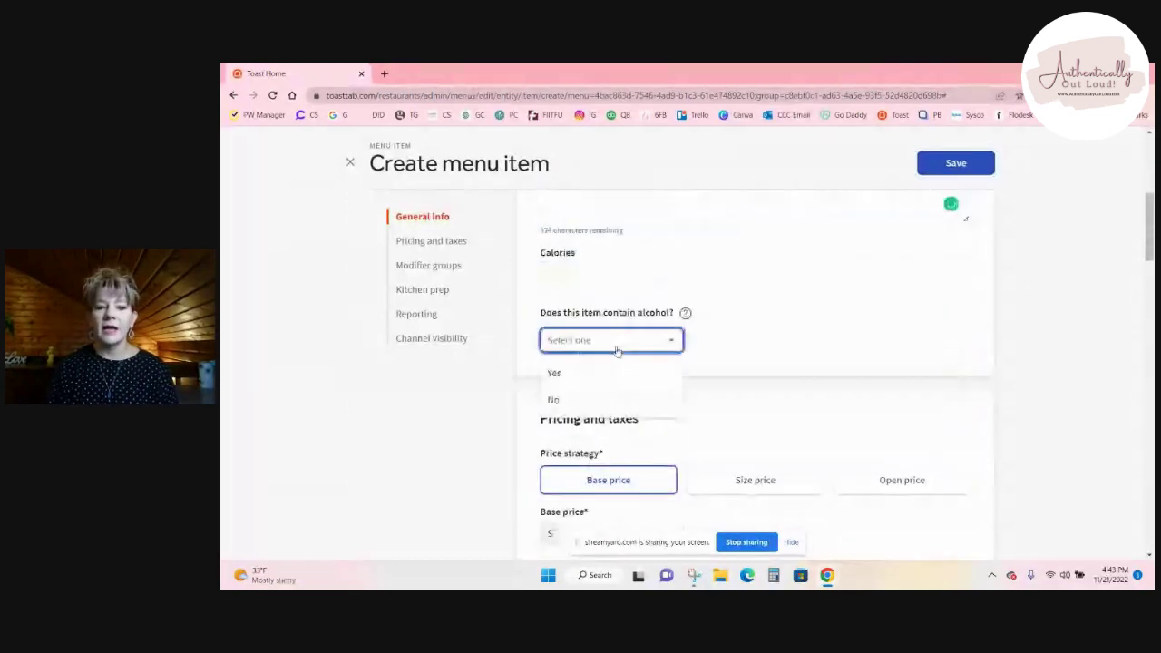
# Step: Mark the soup as containing no alcohol and try Small, Medium and Large size pricing
pyautogui.click(581, 400)
pyautogui.scroll(-3, 610, 313)
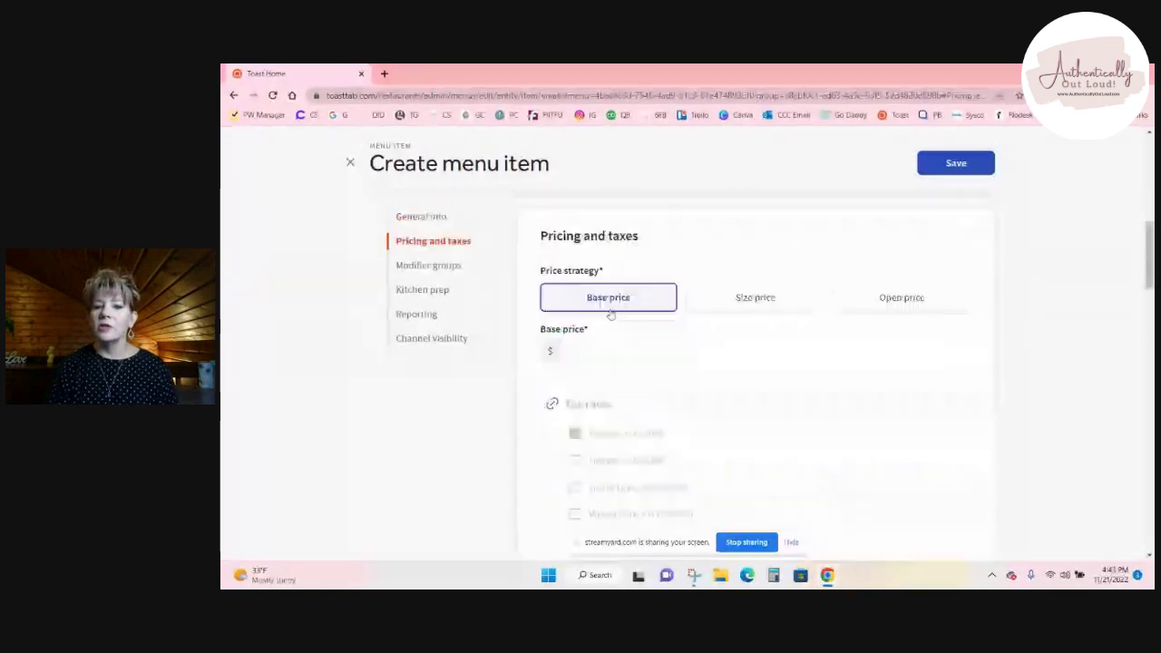
pyautogui.click(751, 299)
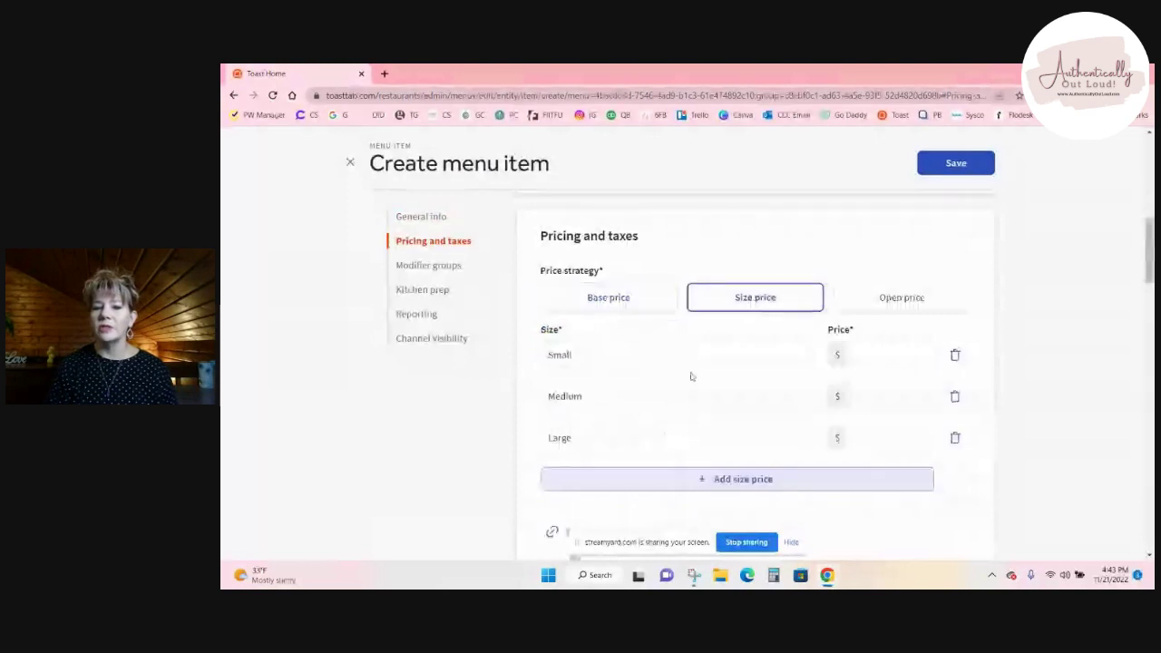
pyautogui.click(581, 299)
# Step: Try open pricing, then return to a single base price of 6.00
pyautogui.press('Right')
pyautogui.press('Right')
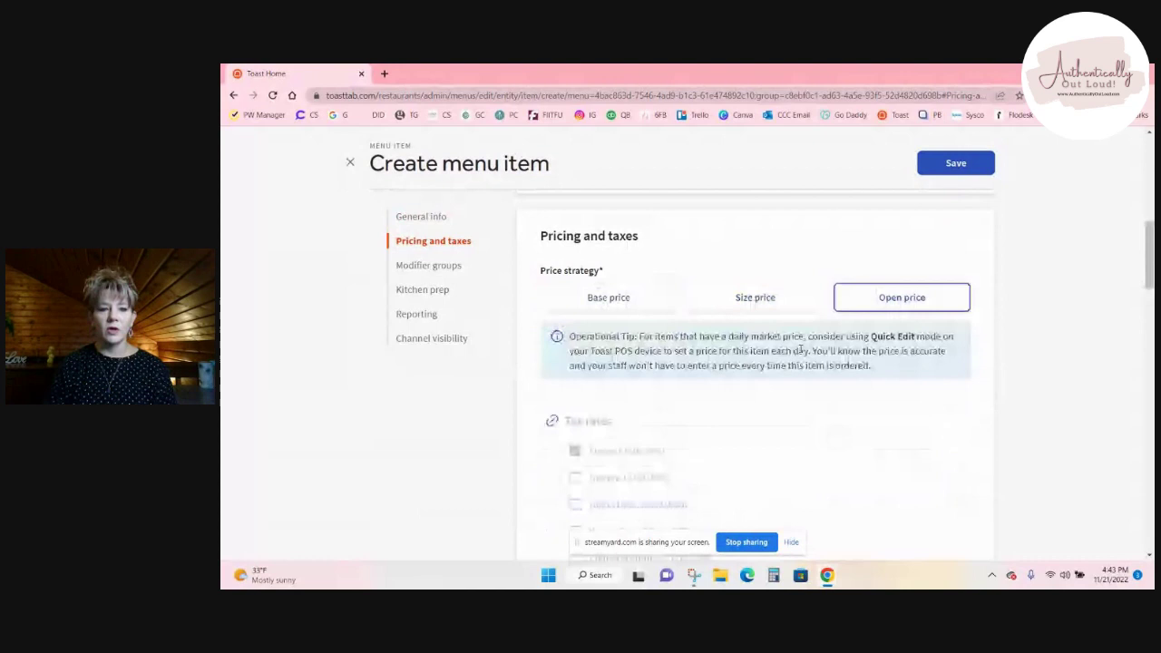
pyautogui.scroll(-1, 798, 352)
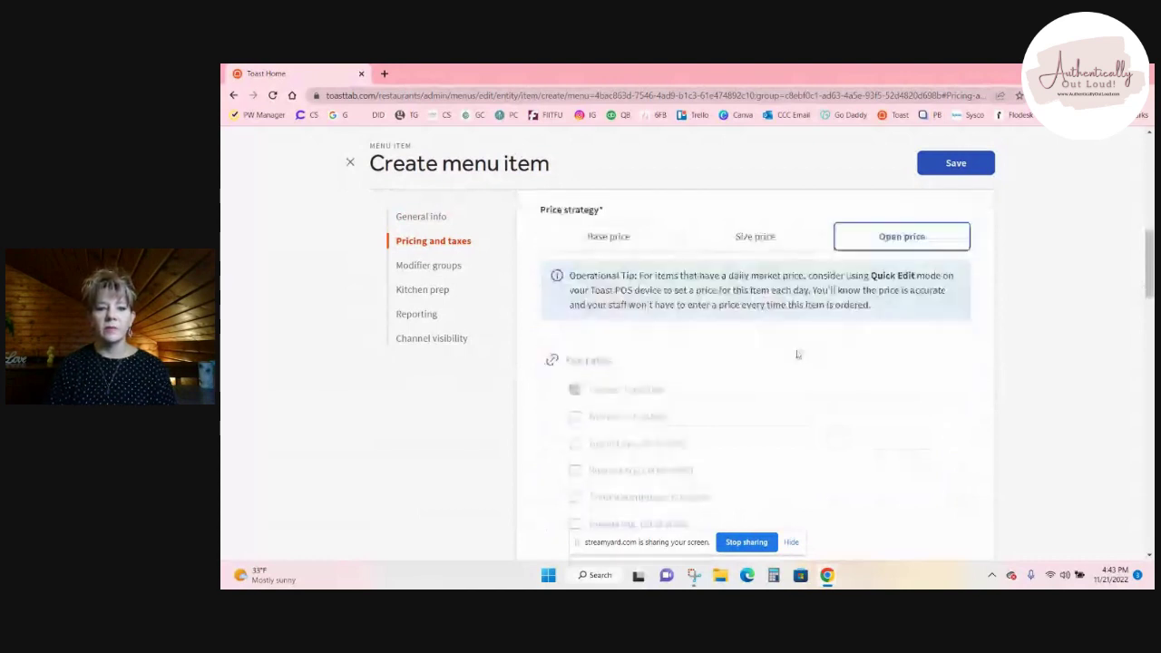
pyautogui.scroll(1, 797, 353)
pyautogui.press('Left')
pyautogui.press('Left')
pyautogui.scroll(-1, 728, 351)
pyautogui.click(597, 290)
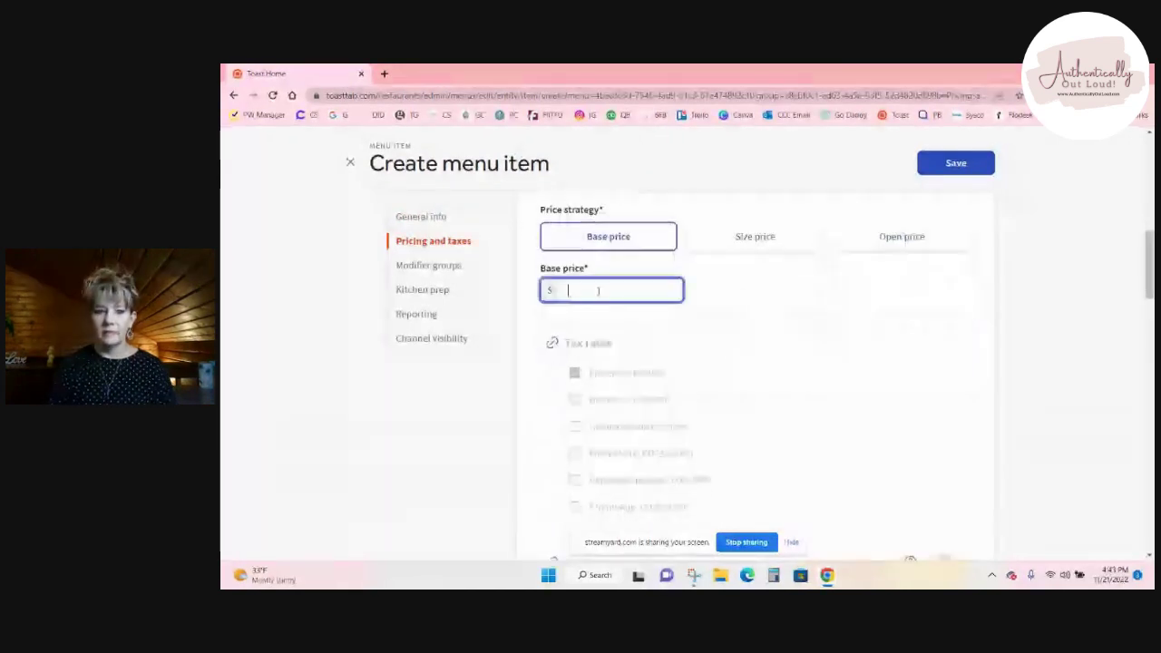
pyautogui.write('6.00')
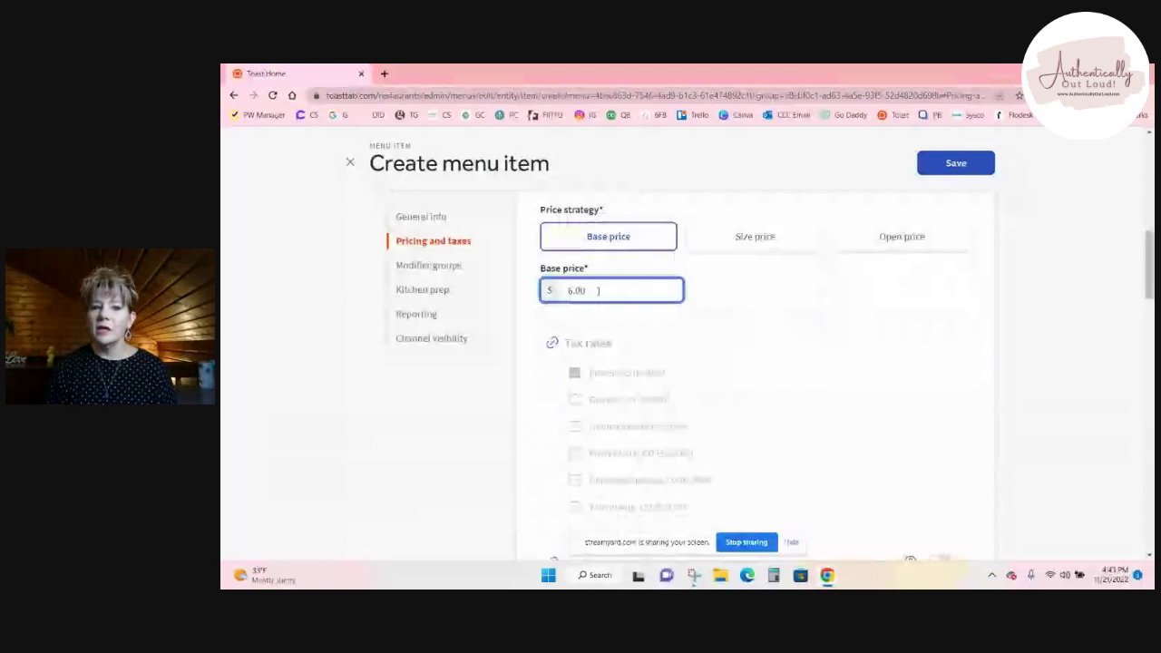
pyautogui.scroll(-2, 597, 290)
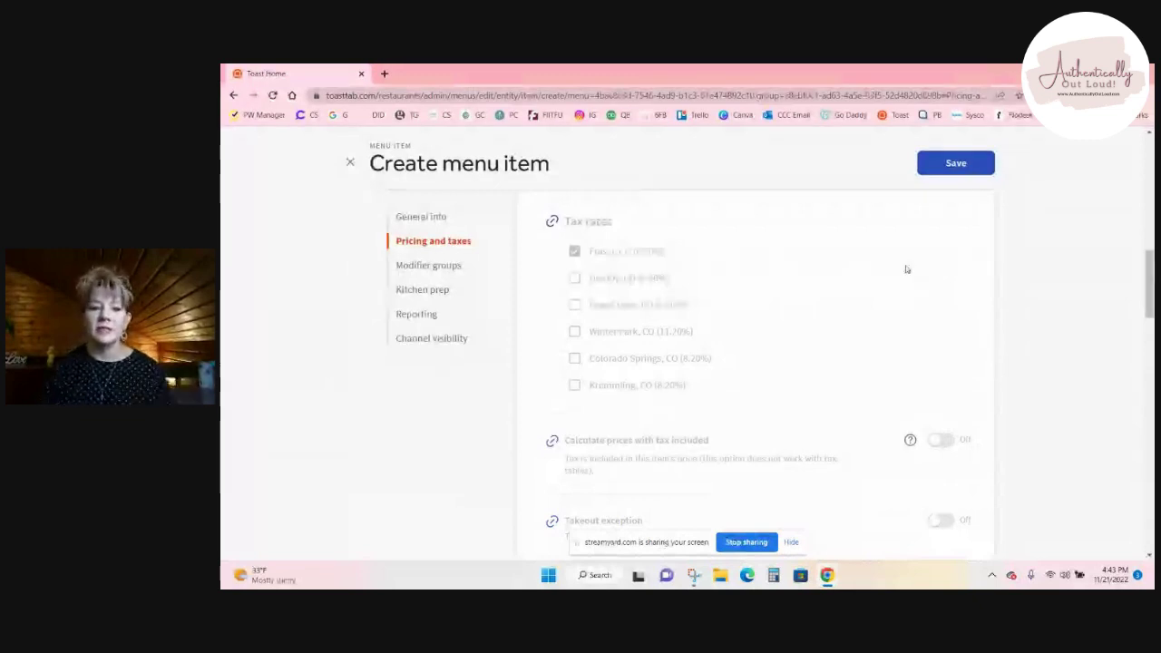
pyautogui.scroll(-1, 895, 293)
pyautogui.scroll(-2, 876, 293)
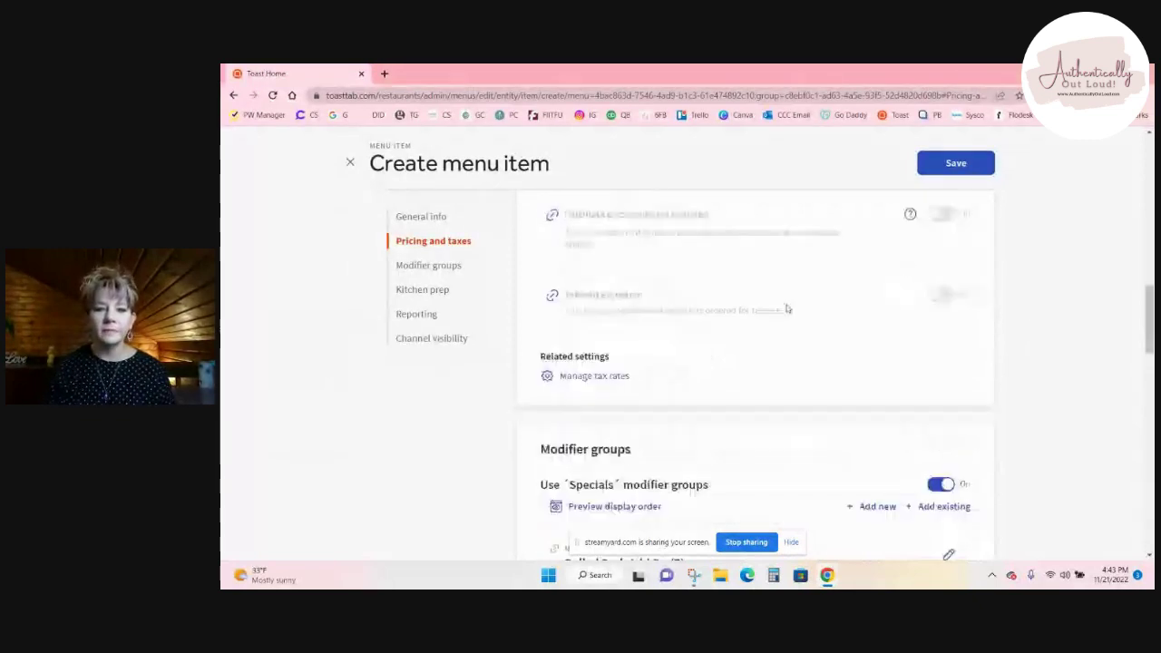
pyautogui.scroll(1, 785, 305)
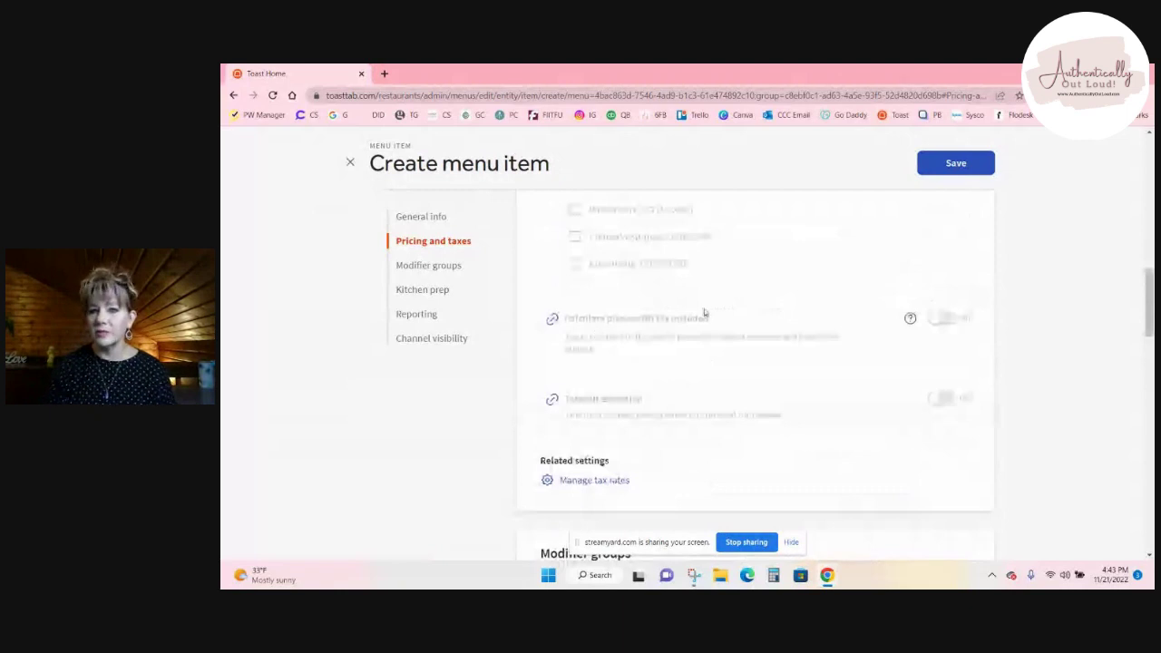
pyautogui.scroll(-1, 714, 302)
pyautogui.scroll(-3, 714, 303)
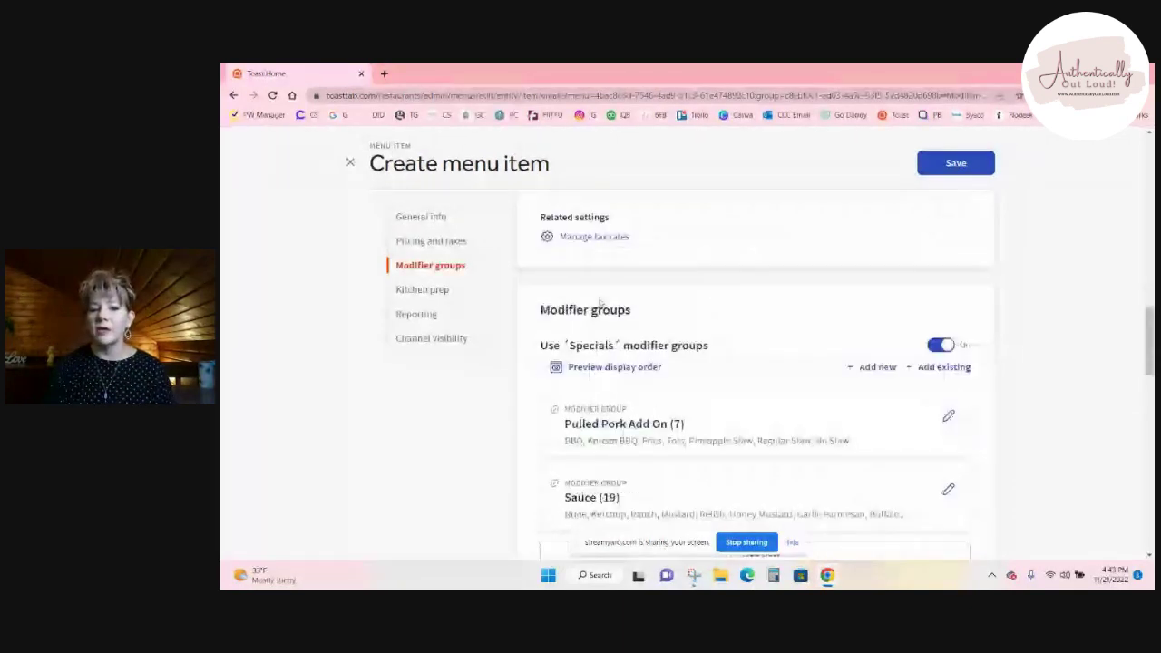
pyautogui.scroll(-2, 599, 303)
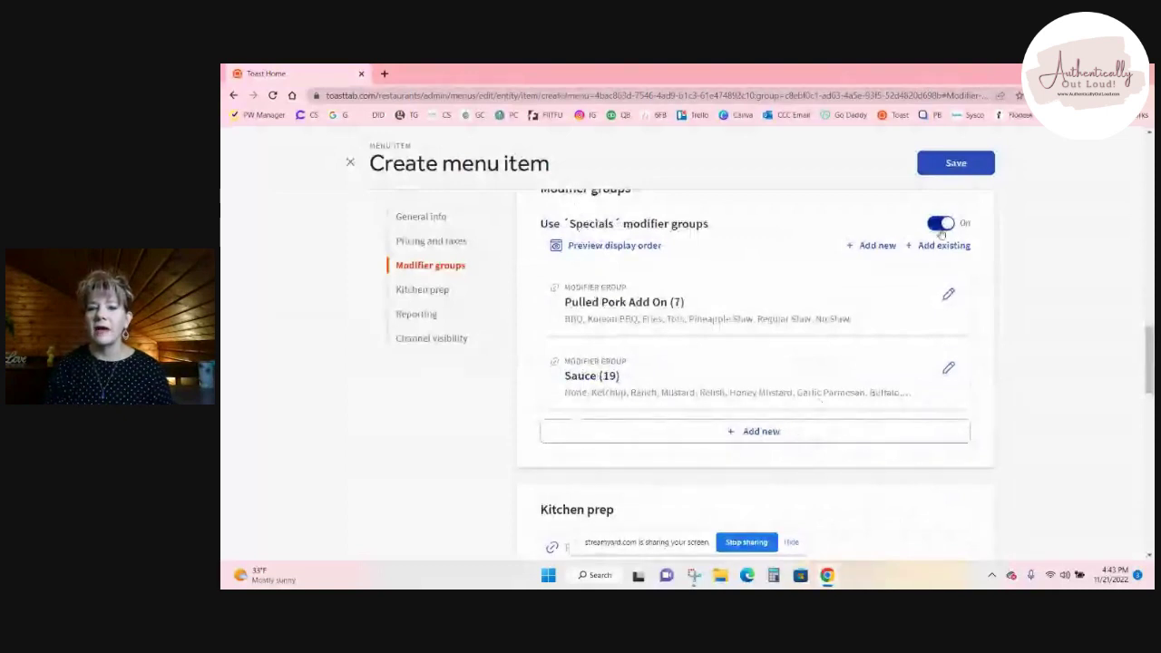
pyautogui.scroll(1, 868, 254)
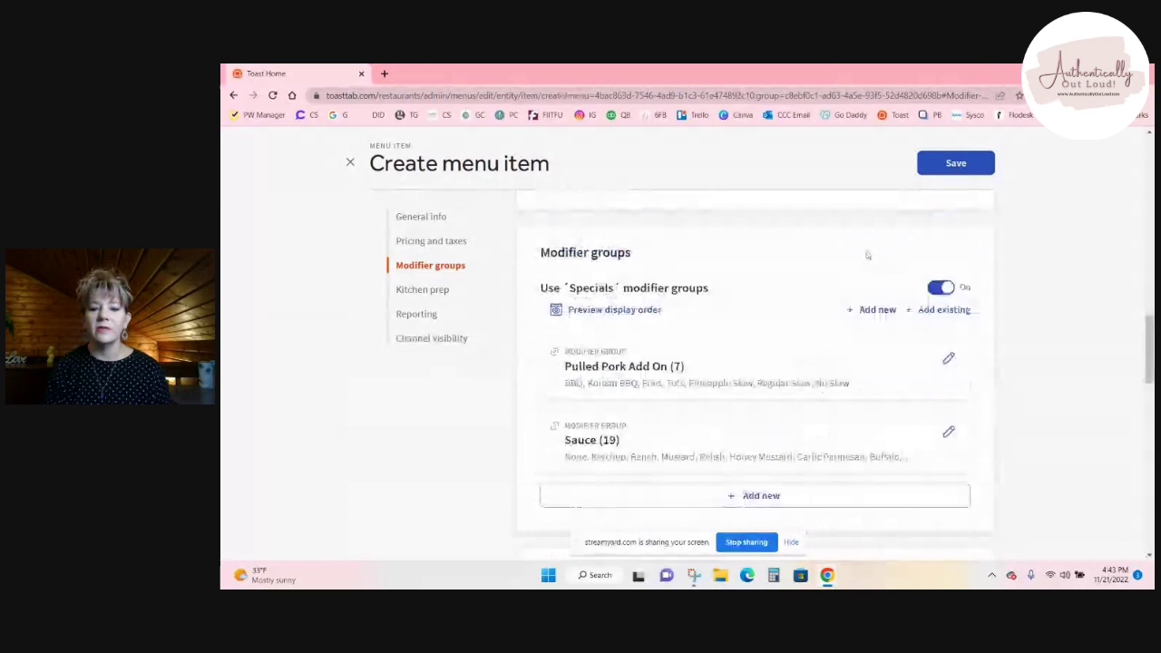
pyautogui.scroll(3, 876, 311)
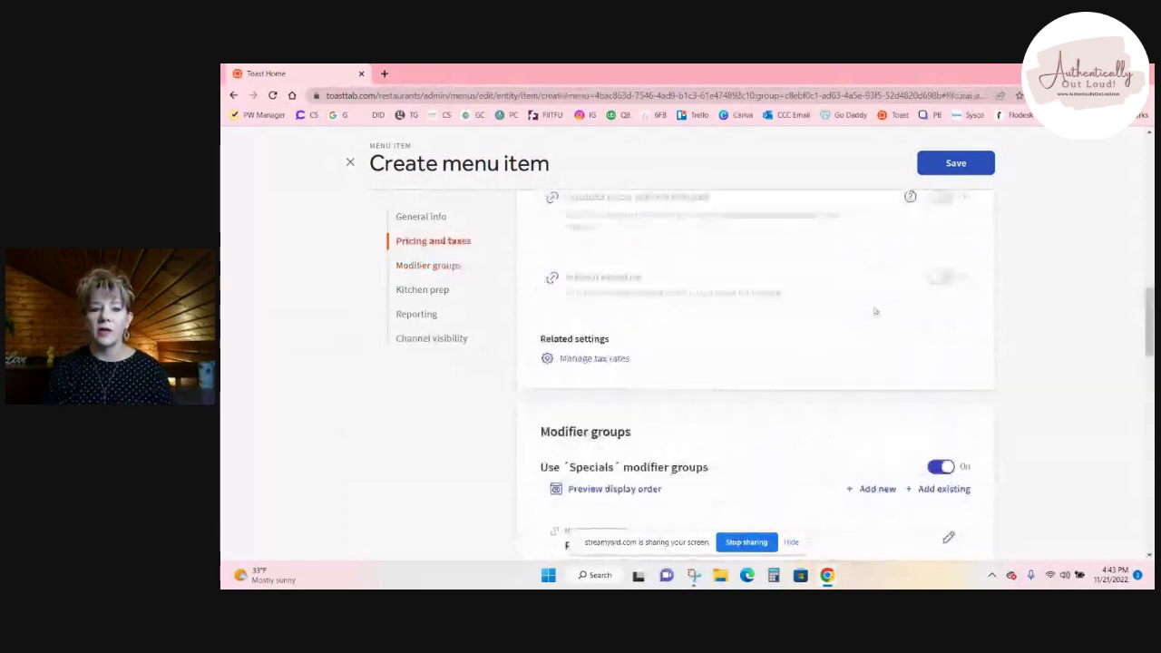
pyautogui.scroll(-2, 875, 311)
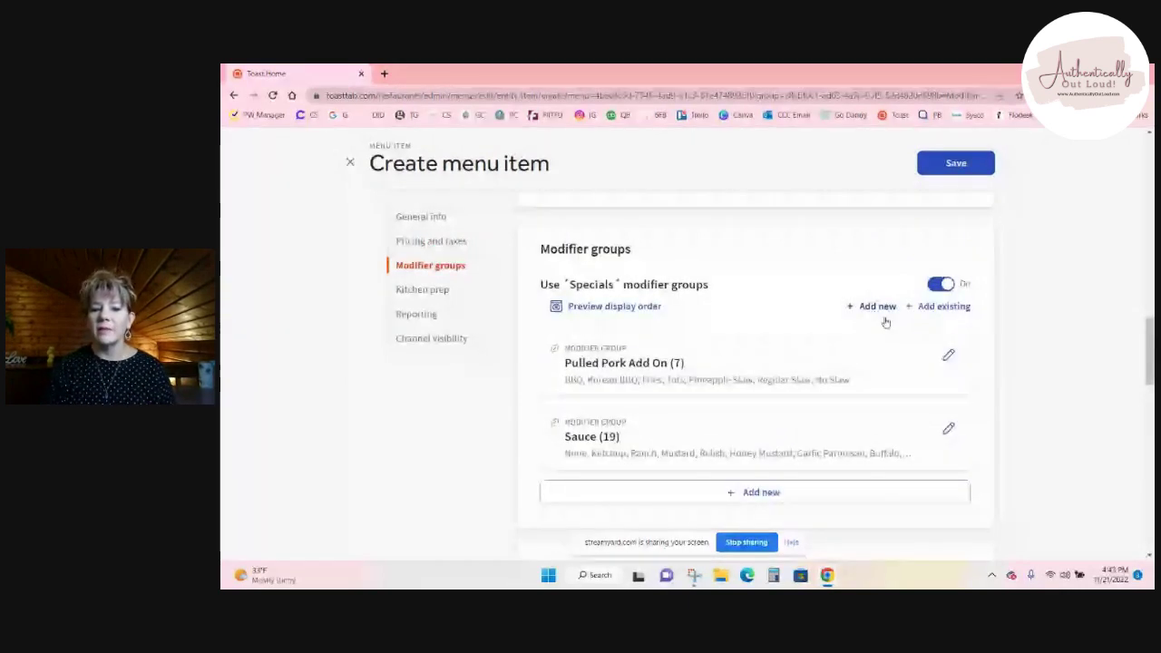
pyautogui.scroll(-1, 907, 335)
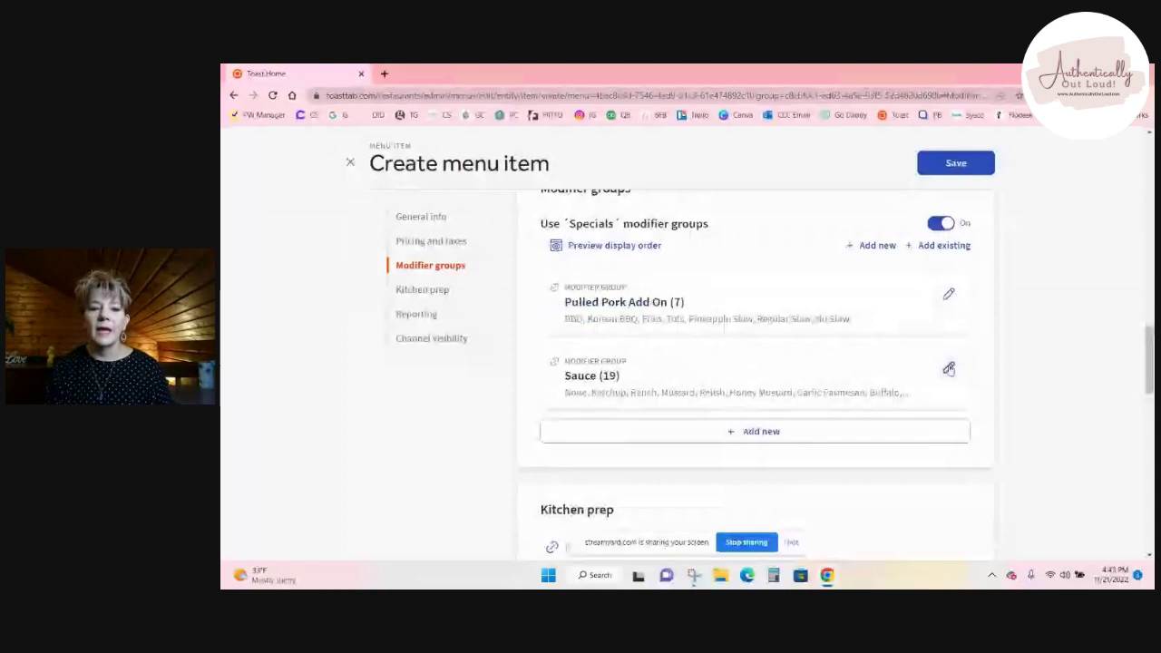
# Step: Save Chicken Noodle Soup and review the Sauce modifier group's options
pyautogui.click(948, 368)
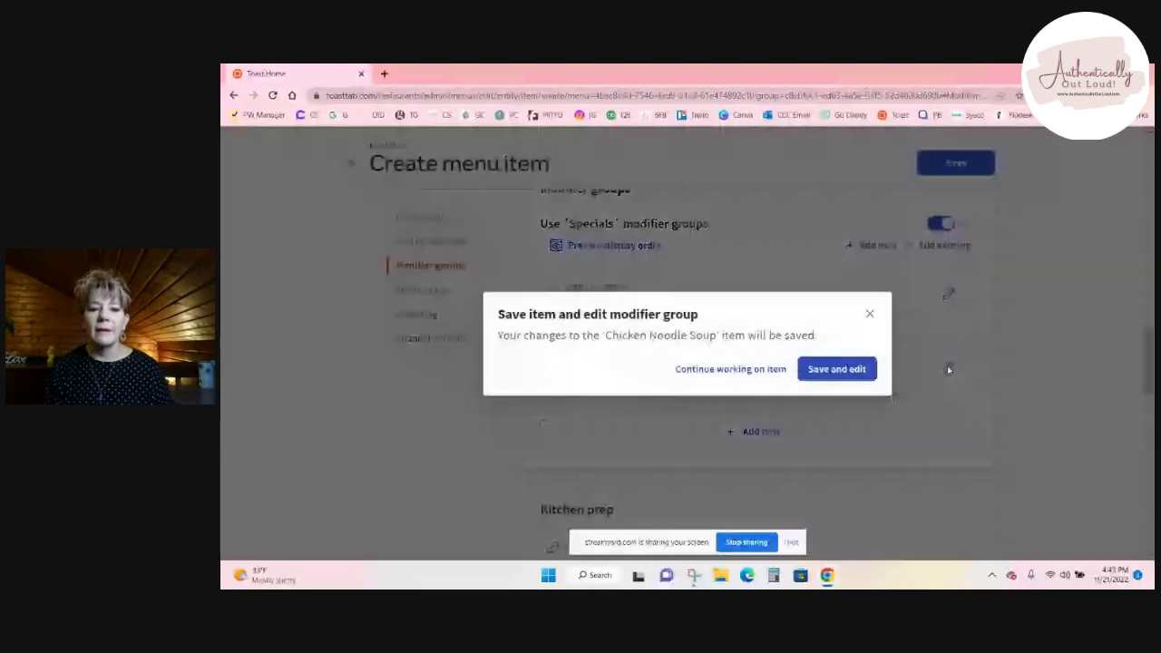
pyautogui.click(820, 369)
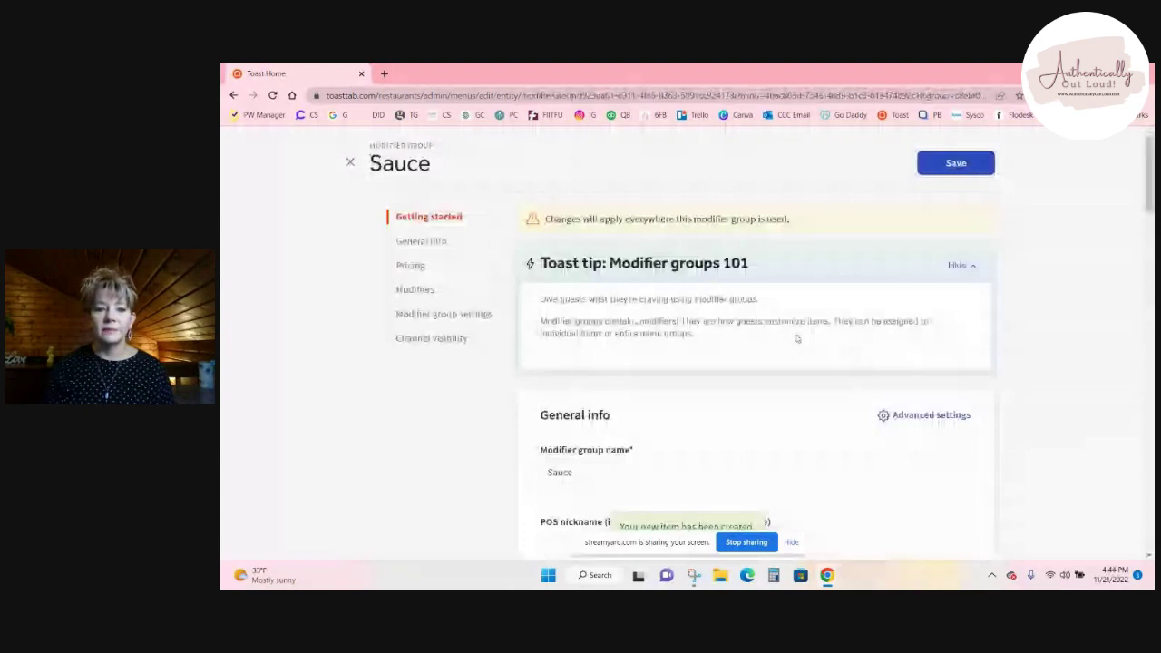
pyautogui.scroll(-5, 797, 338)
pyautogui.scroll(-5, 797, 336)
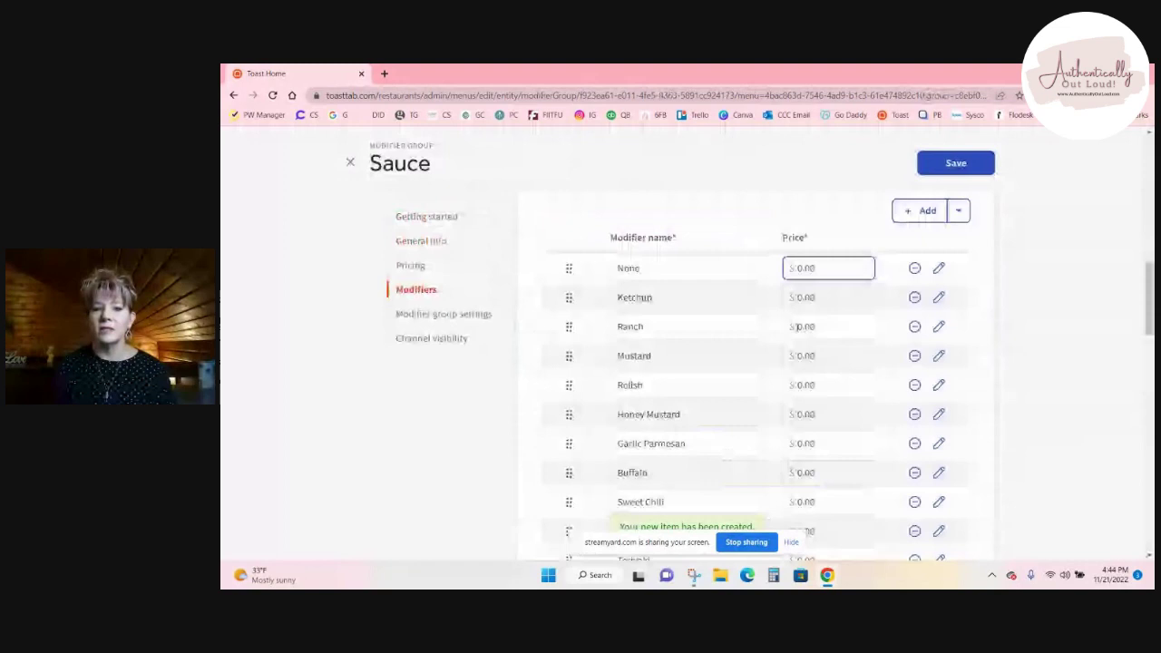
pyautogui.scroll(-5, 797, 326)
pyautogui.scroll(2, 796, 328)
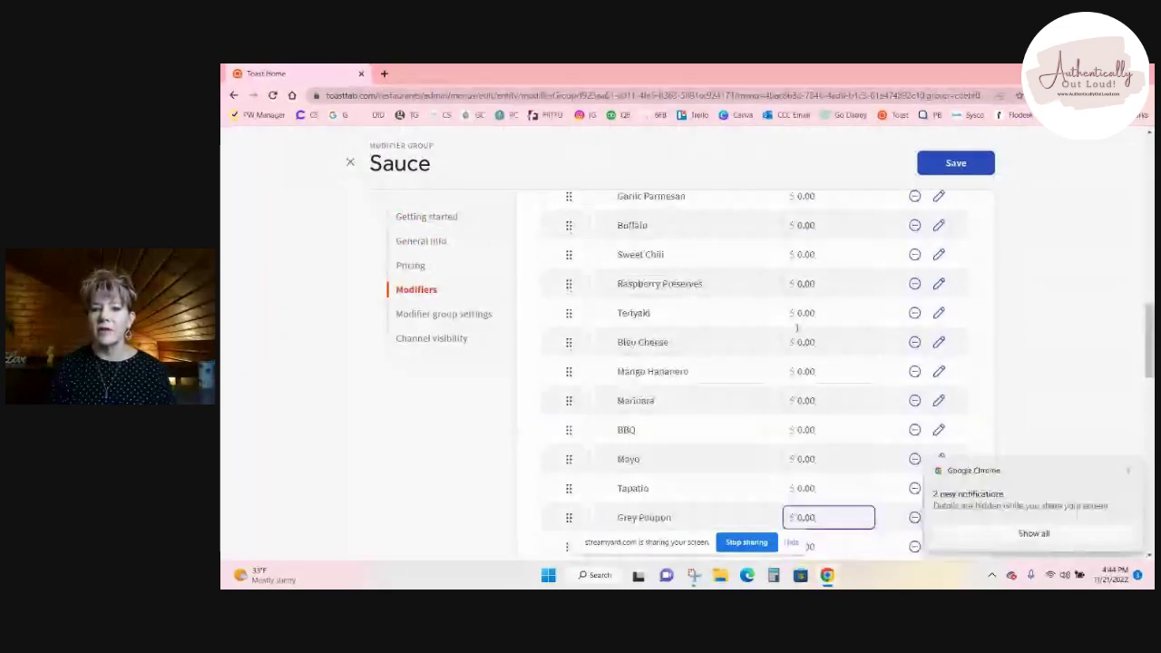
pyautogui.scroll(10, 796, 327)
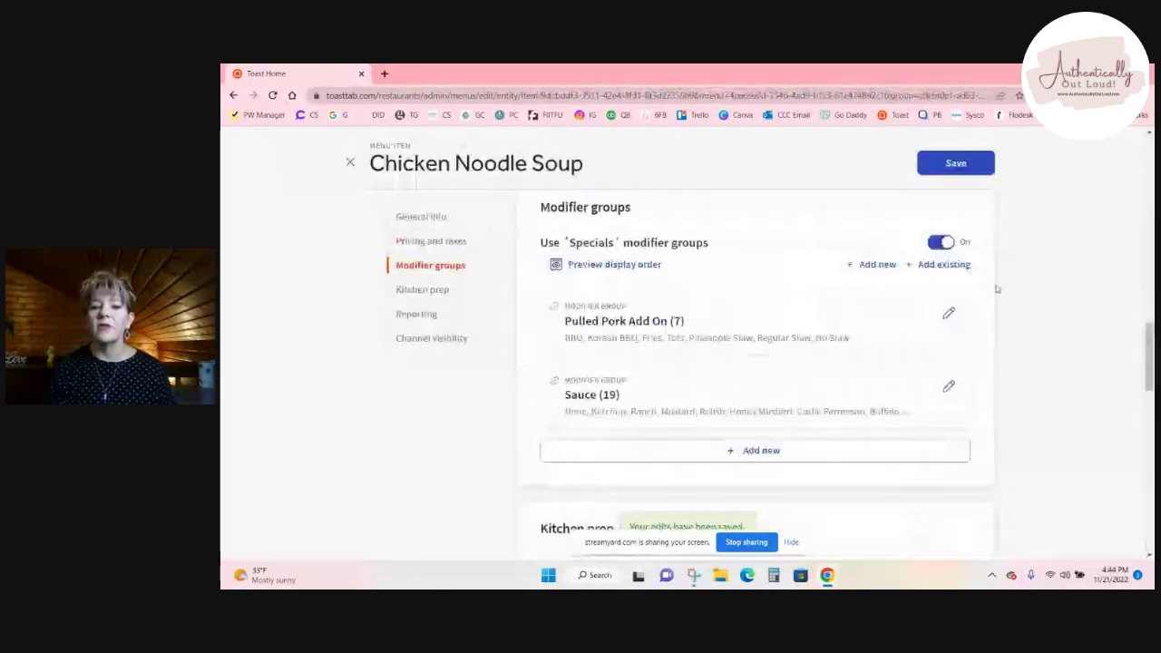
# Step: Review Kitchen prep, Reporting and Channel visibility, leaving all channels on, then save the soup
pyautogui.scroll(-1, 934, 358)
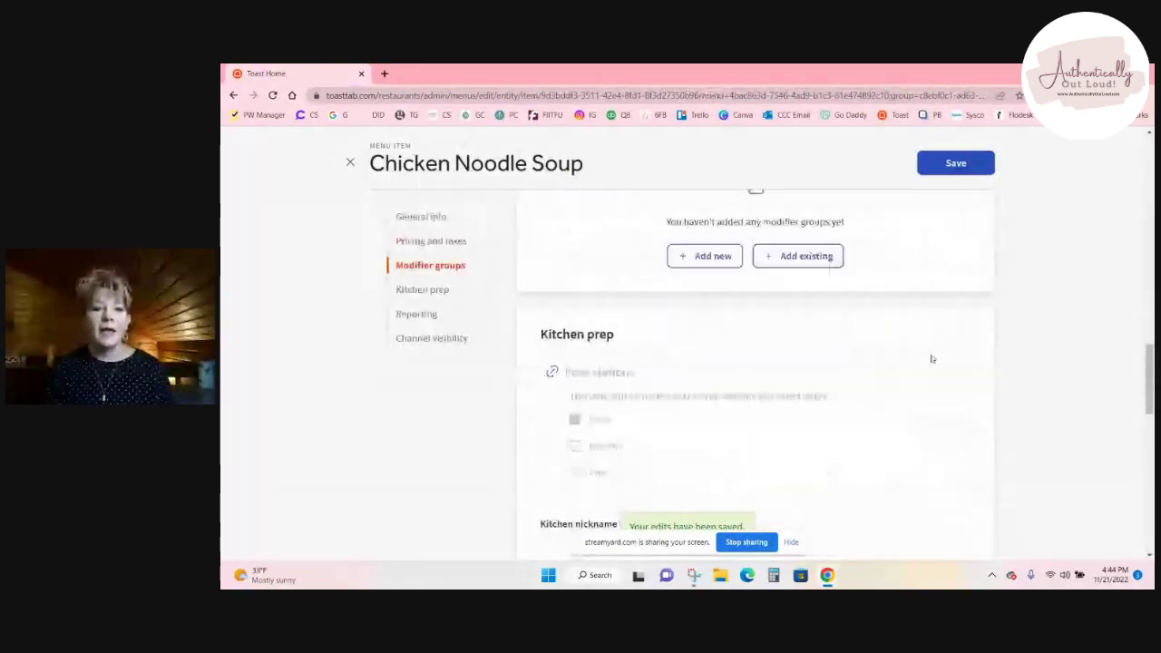
pyautogui.scroll(-3, 930, 359)
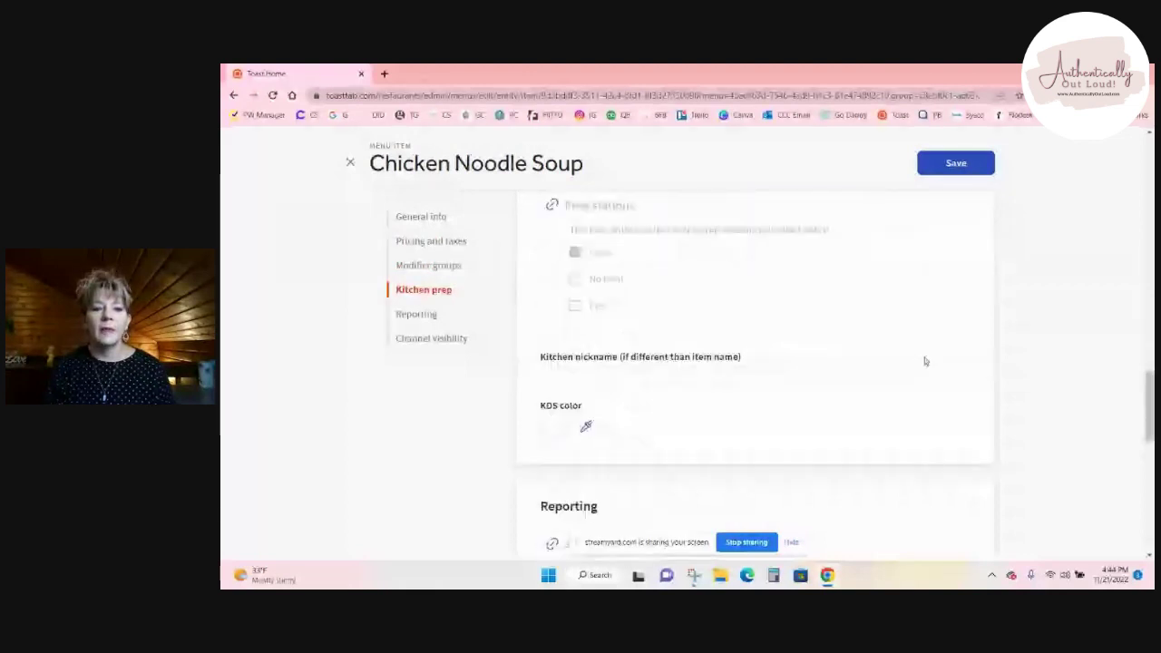
pyautogui.scroll(-2, 924, 359)
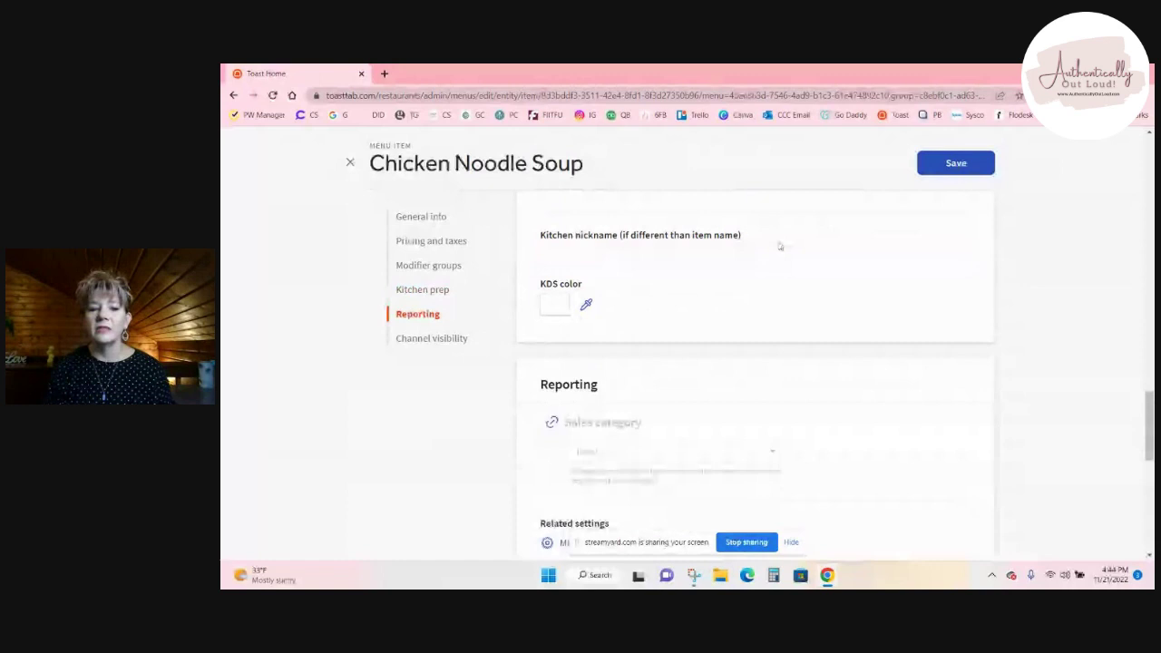
pyautogui.scroll(-1, 775, 272)
pyautogui.scroll(-5, 775, 295)
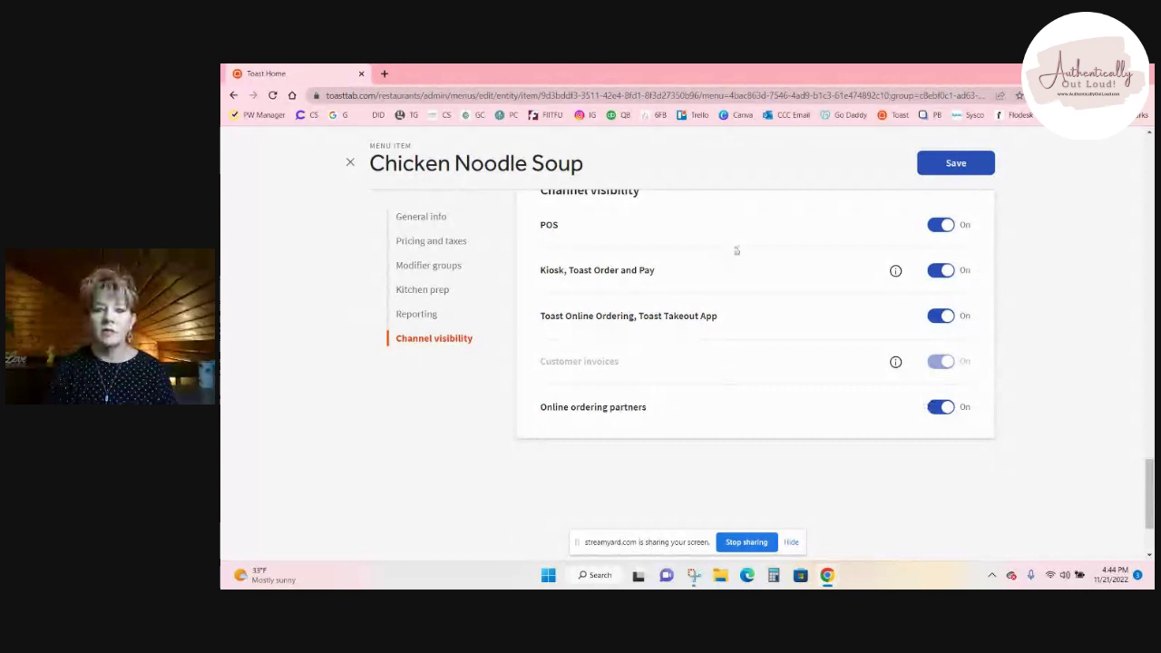
pyautogui.scroll(15, 736, 252)
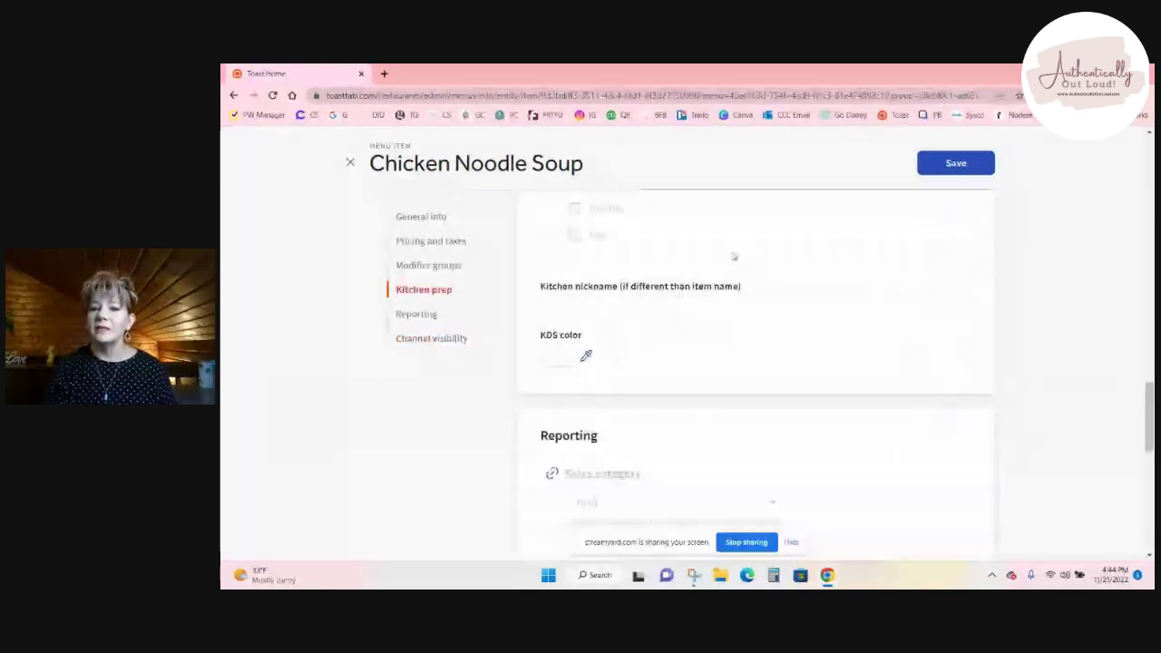
pyautogui.click(946, 165)
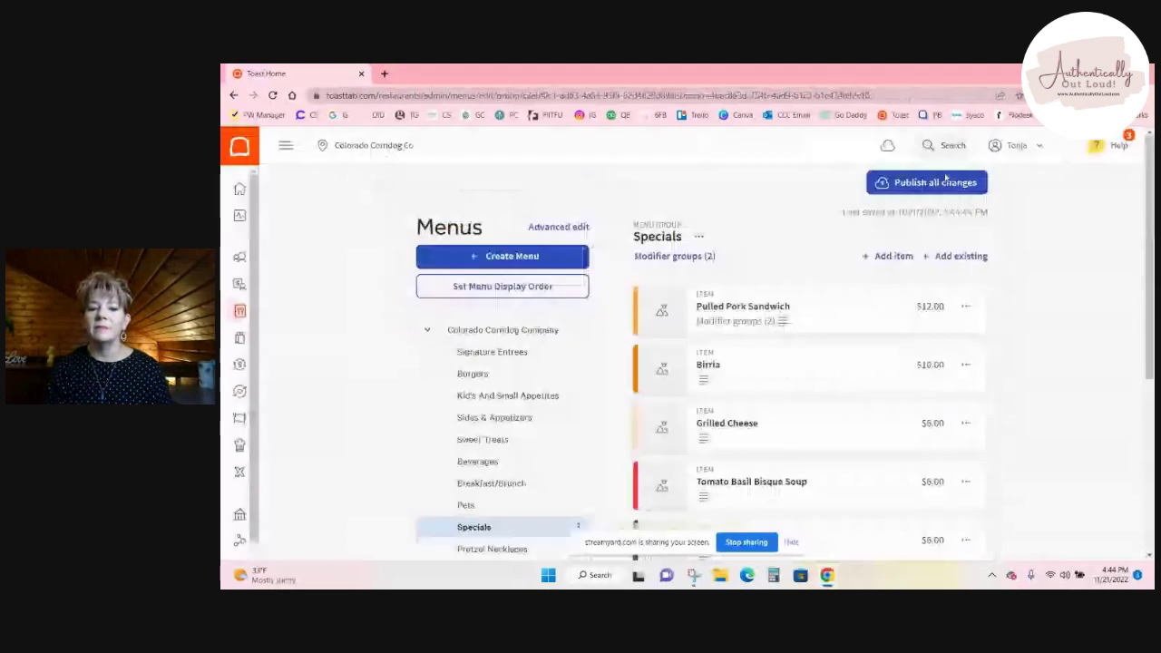
# Step: Find Chicken Noodle Soup at $6.00 in Specials and open its '...' actions menu
pyautogui.scroll(-3, 938, 274)
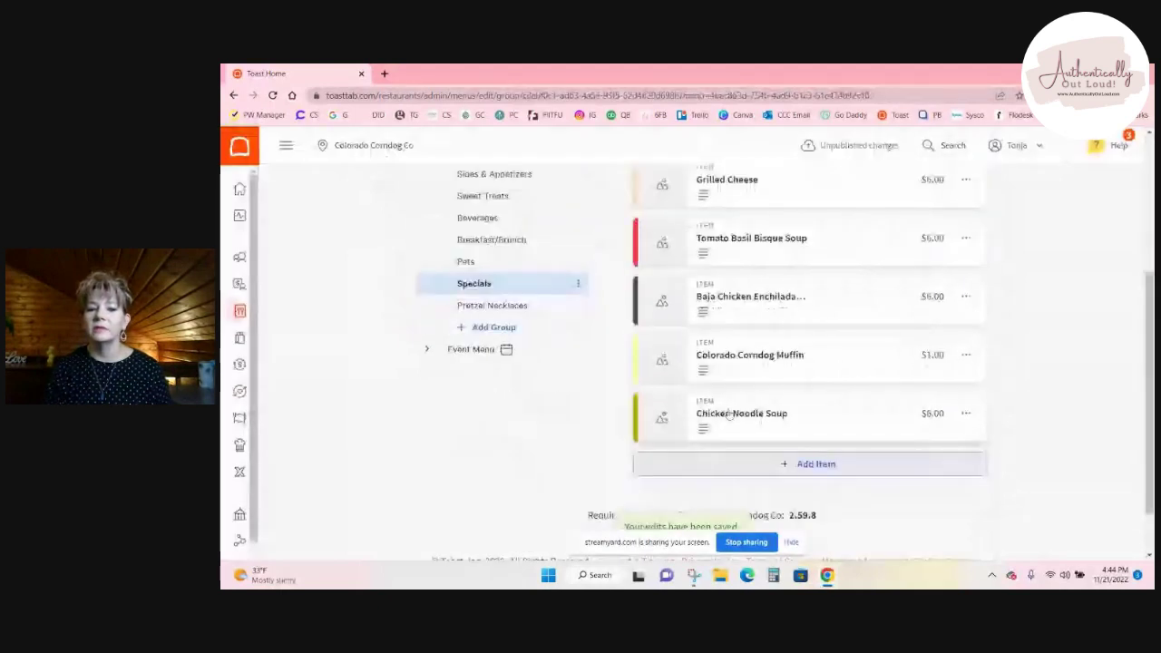
pyautogui.scroll(-1, 726, 252)
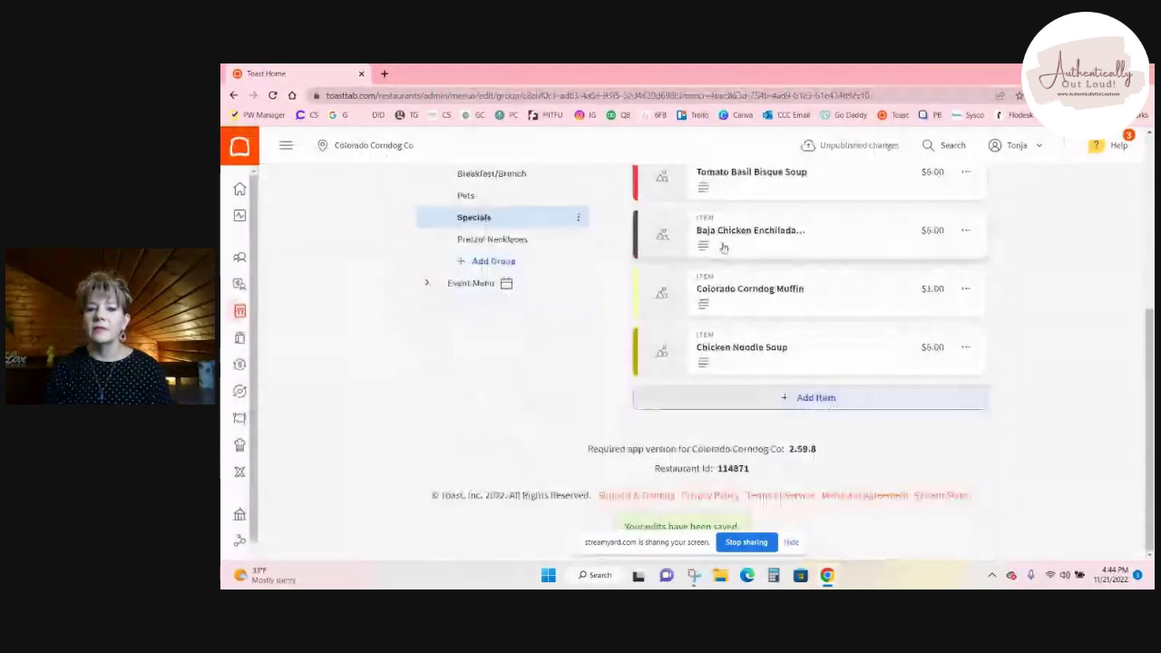
pyautogui.scroll(5, 723, 247)
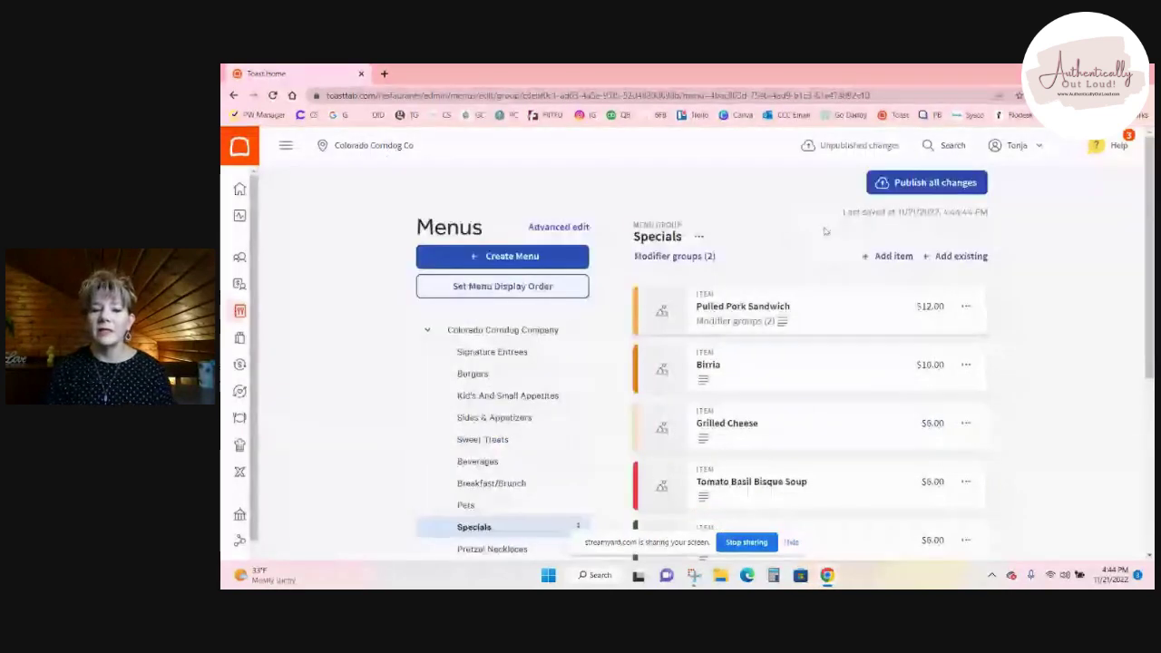
pyautogui.scroll(-2, 825, 231)
pyautogui.scroll(-3, 775, 354)
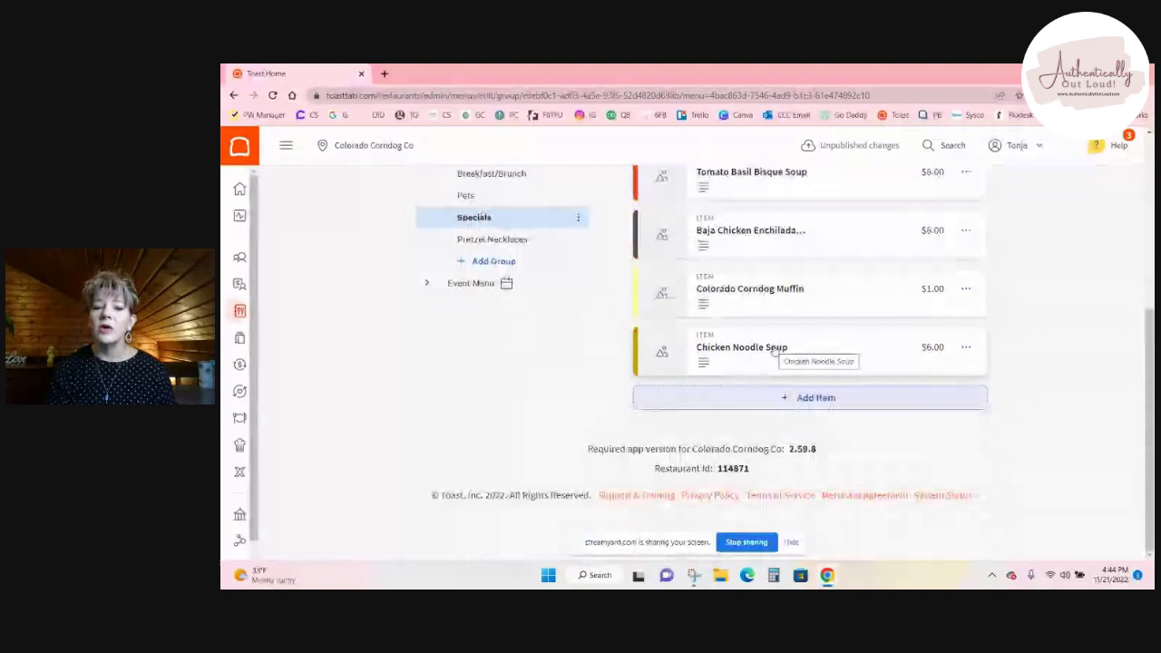
pyautogui.scroll(5, 729, 334)
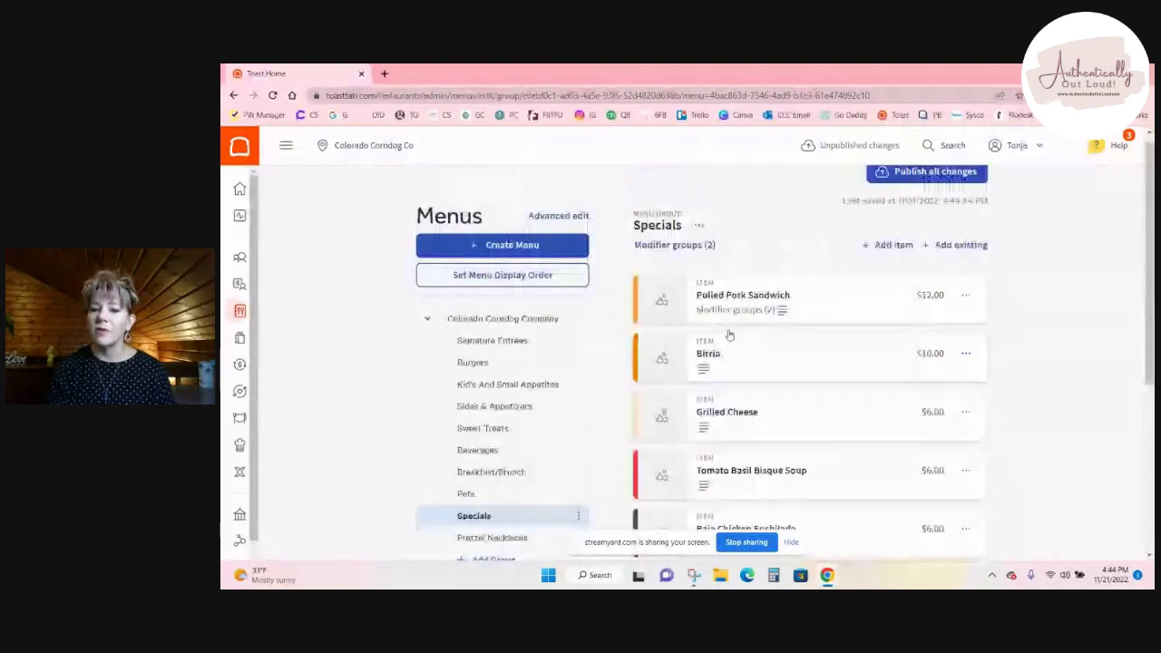
pyautogui.scroll(-5, 729, 335)
pyautogui.click(964, 354)
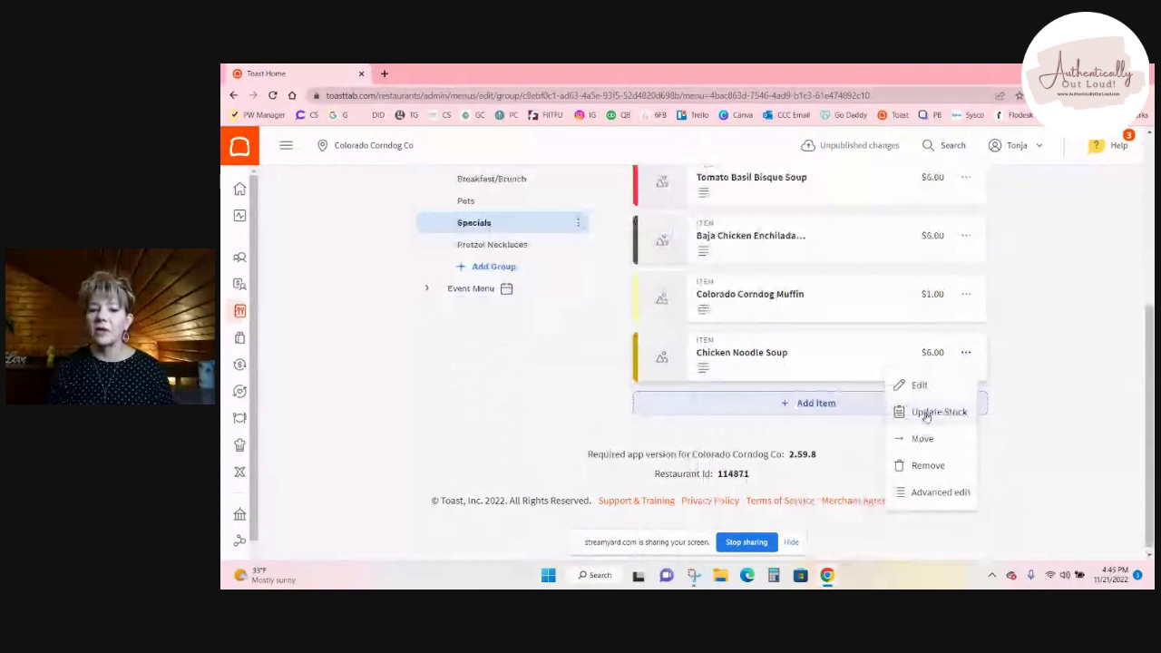
# Step: Update Chicken Noodle Soup's stock to Limited with a quantity of 4 and save
pyautogui.click(926, 416)
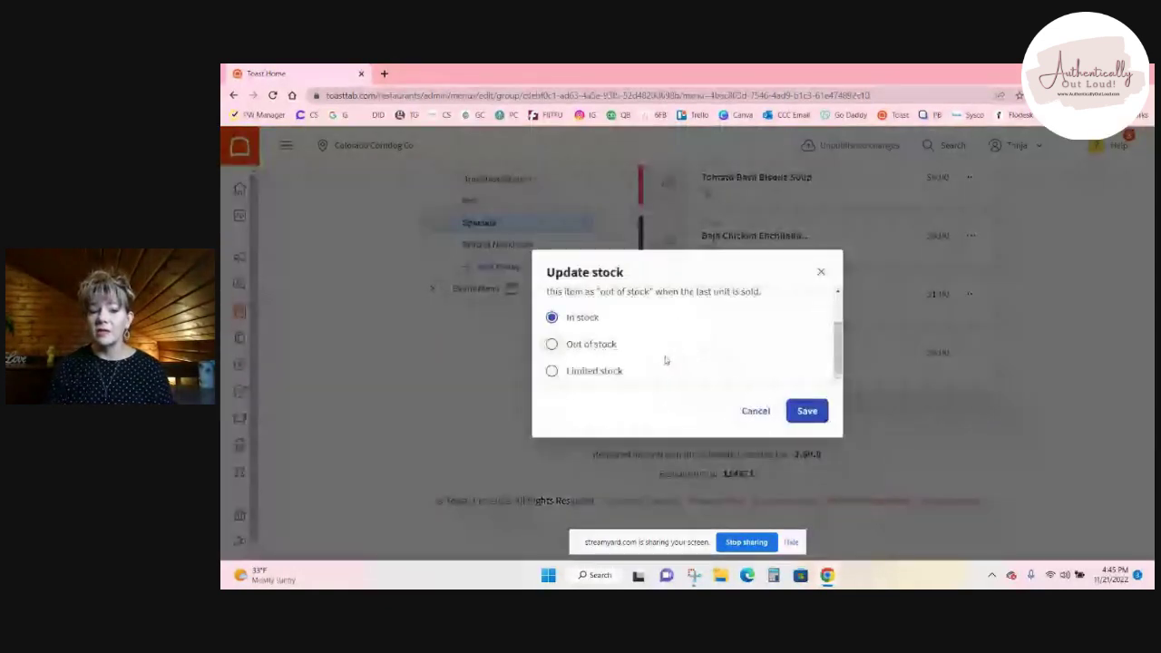
pyautogui.click(552, 345)
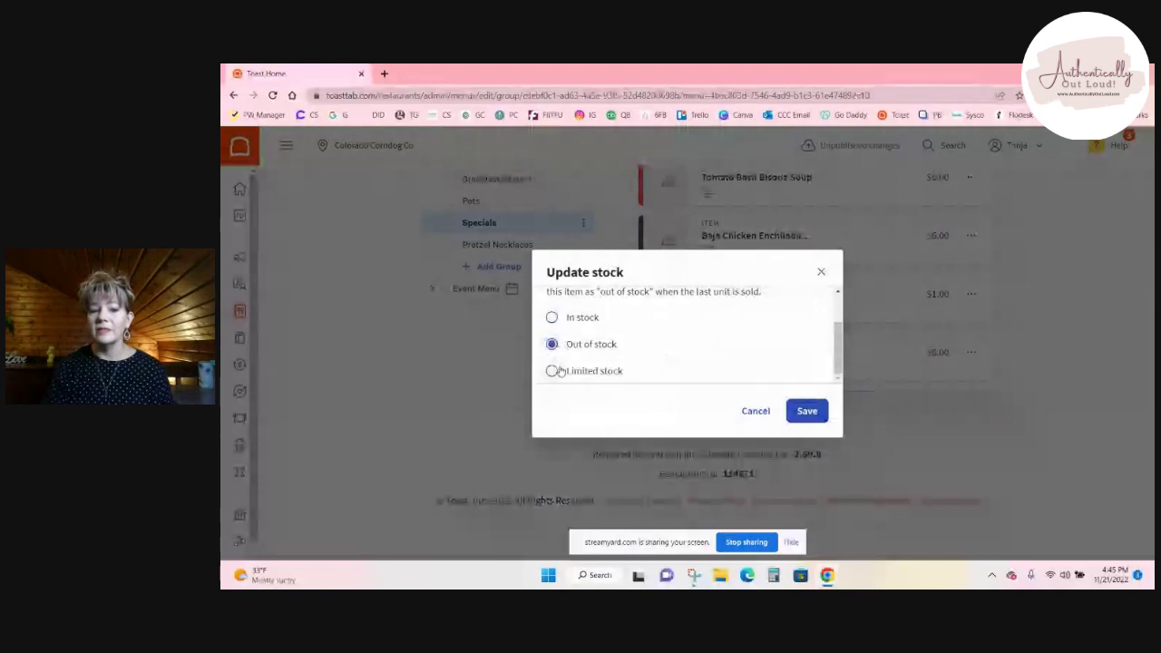
pyautogui.click(552, 370)
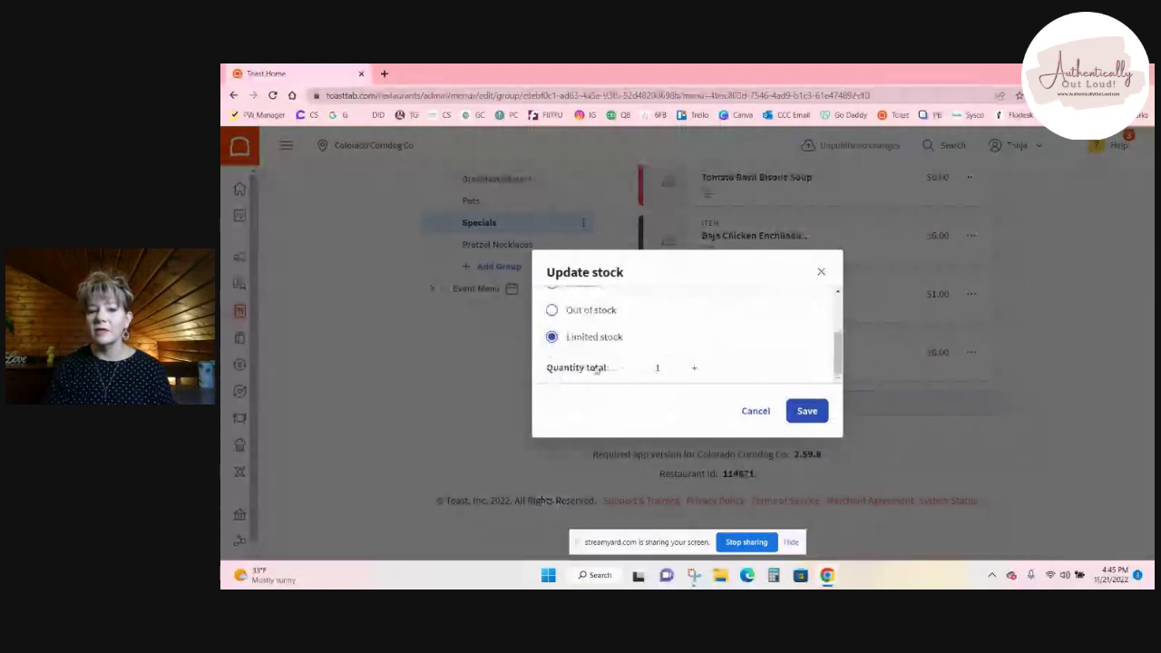
pyautogui.click(694, 368)
pyautogui.click(694, 368)
pyautogui.click(694, 368)
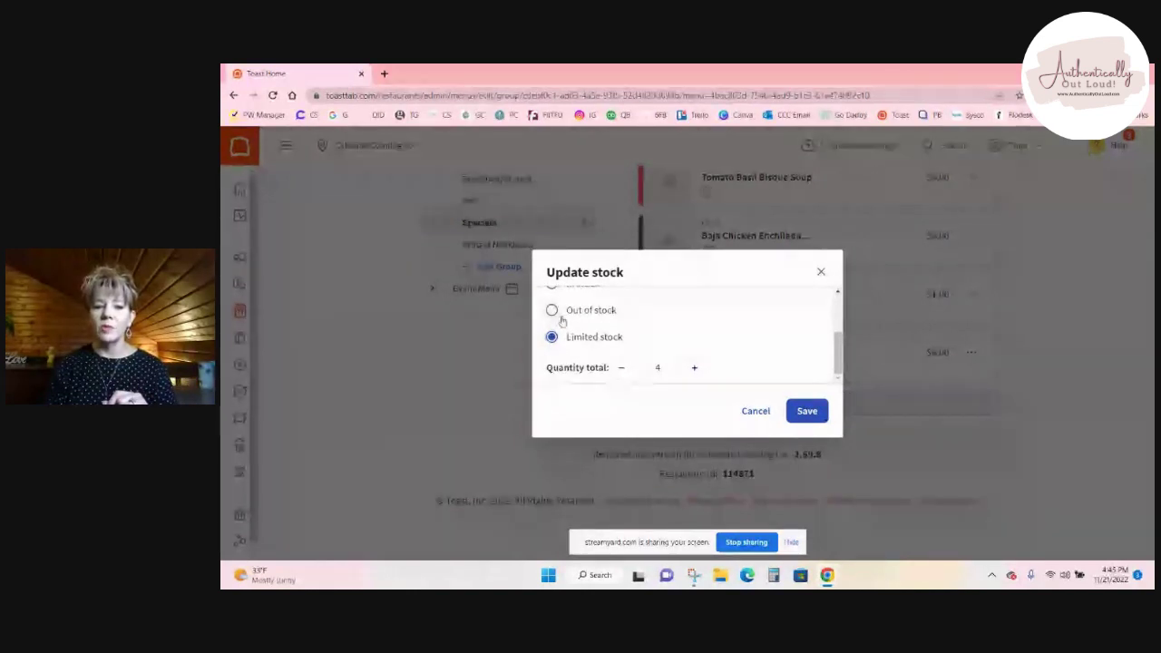
pyautogui.scroll(1, 553, 345)
pyautogui.scroll(-1, 563, 349)
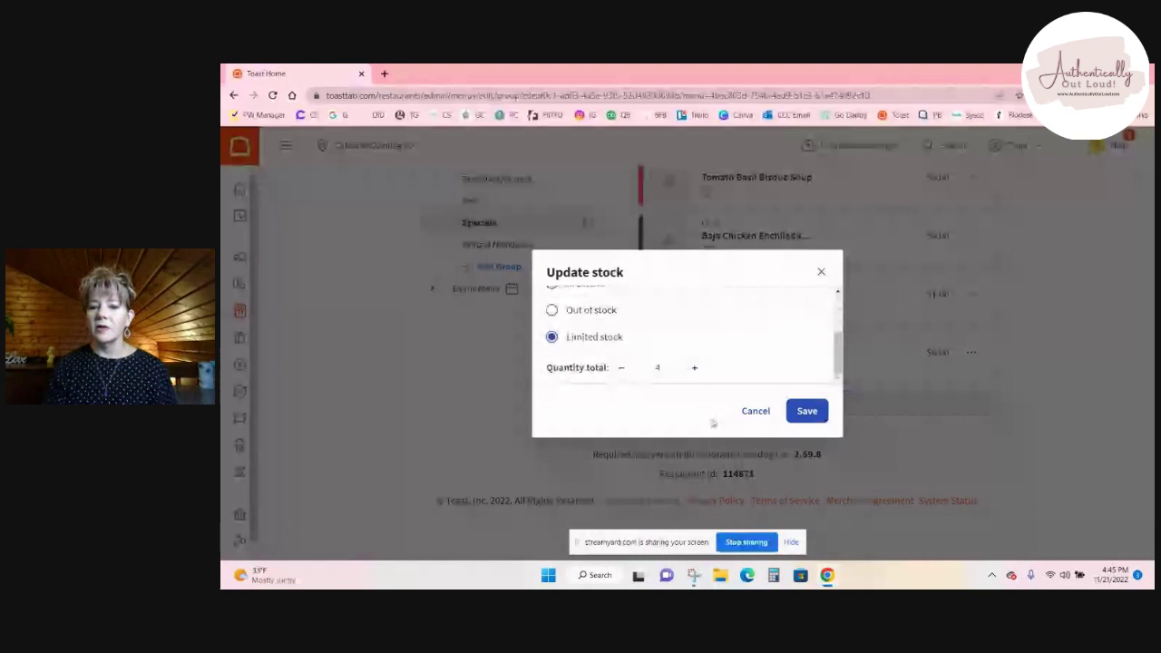
pyautogui.click(806, 414)
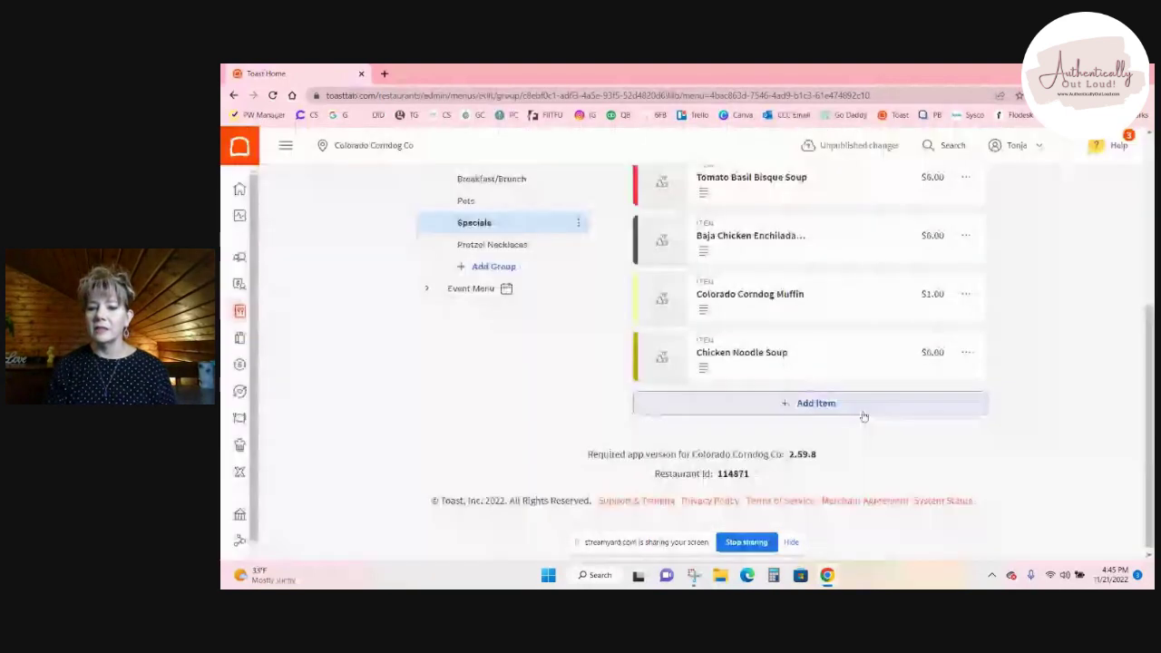
# Step: Open Chicken Noodle Soup's advanced editing page and save the item there
pyautogui.click(966, 352)
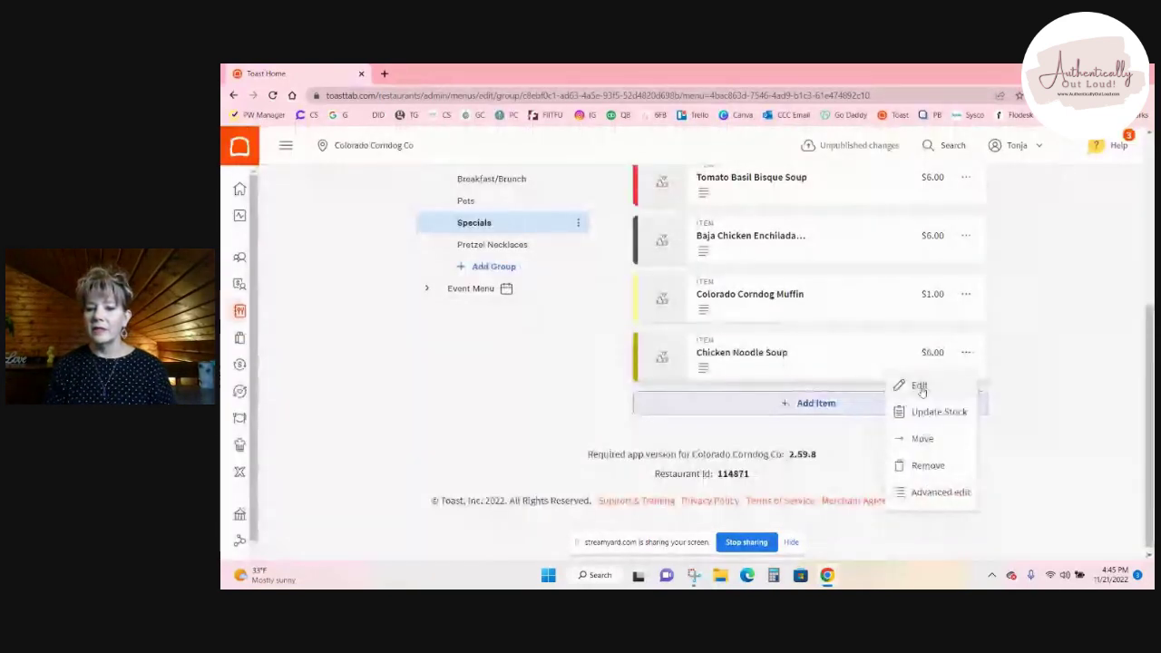
pyautogui.click(934, 492)
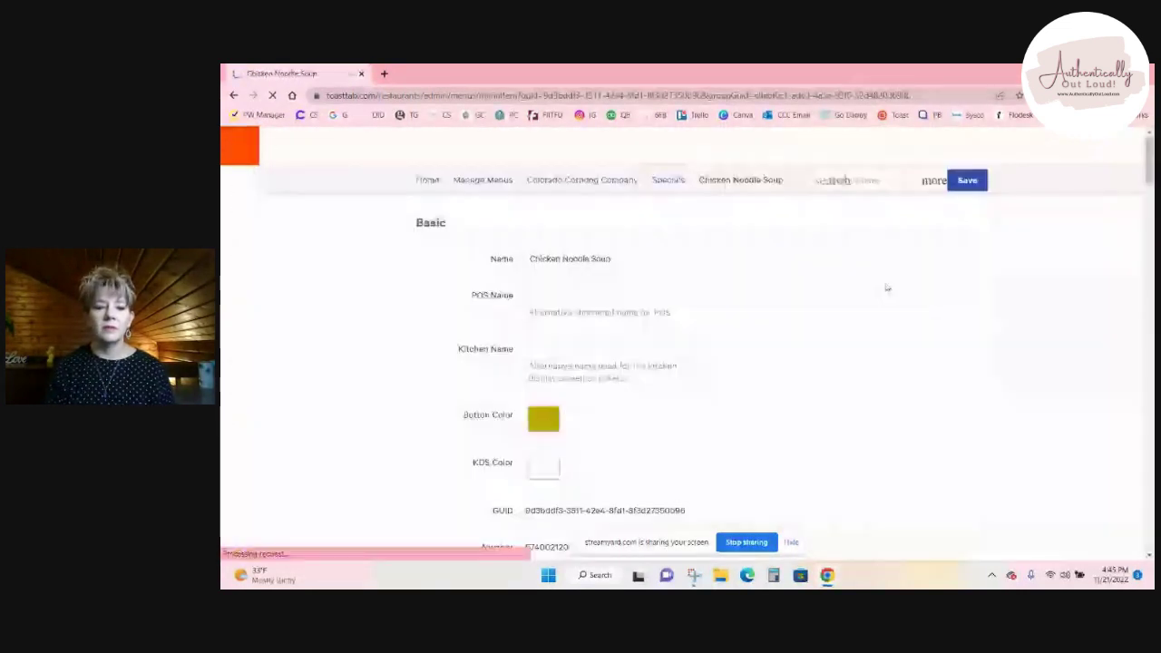
pyautogui.scroll(-10, 887, 287)
pyautogui.scroll(1, 842, 254)
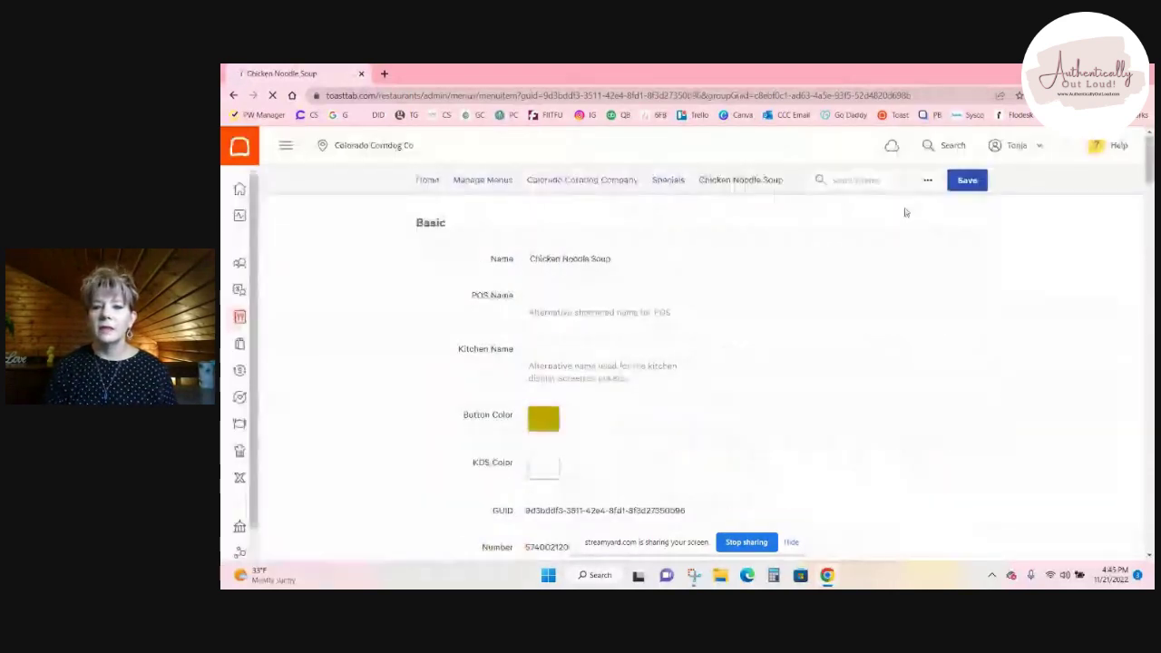
pyautogui.click(927, 182)
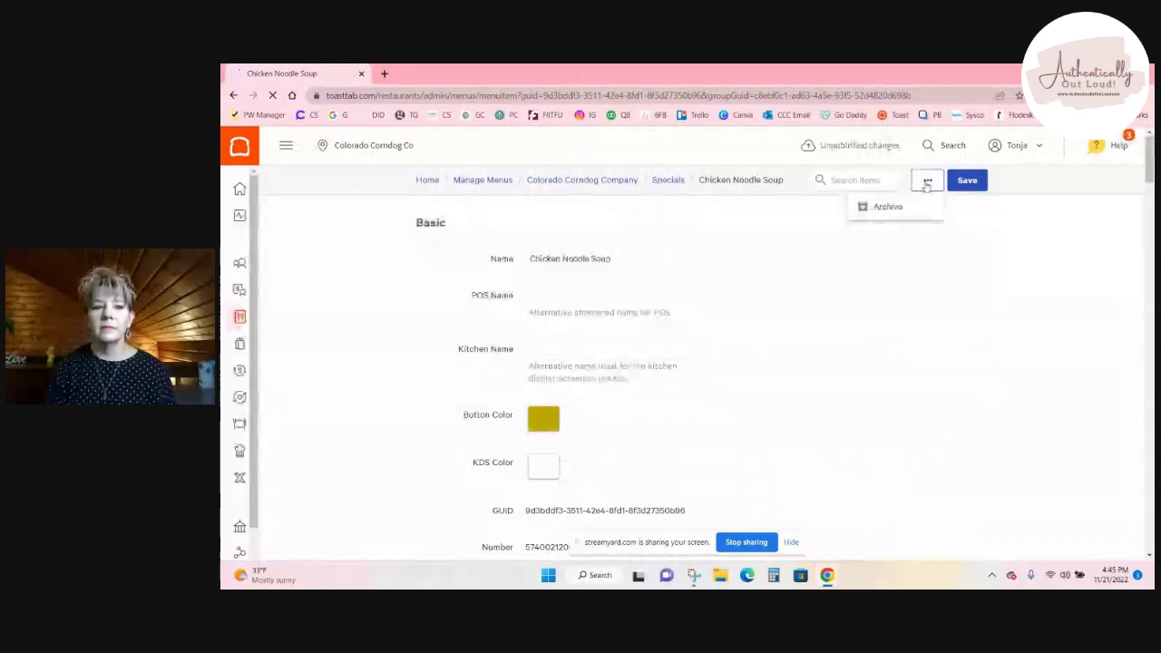
pyautogui.click(926, 184)
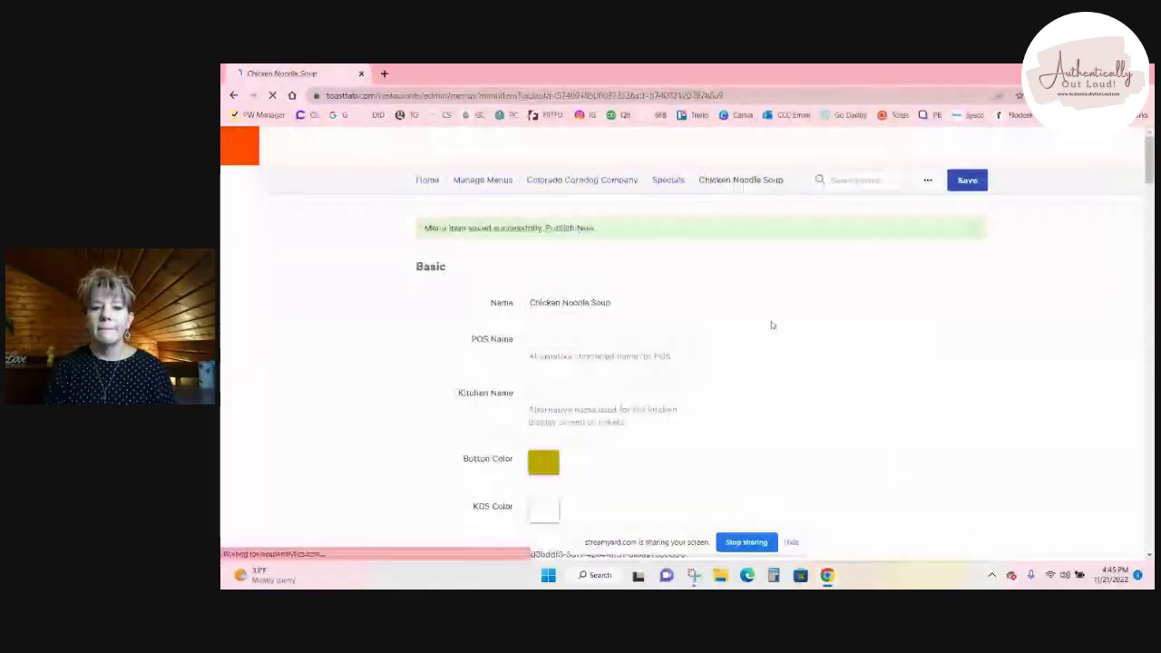
# Step: Go back to the Specials group page, then up to the Colorado Corndog Company menu
pyautogui.click(665, 182)
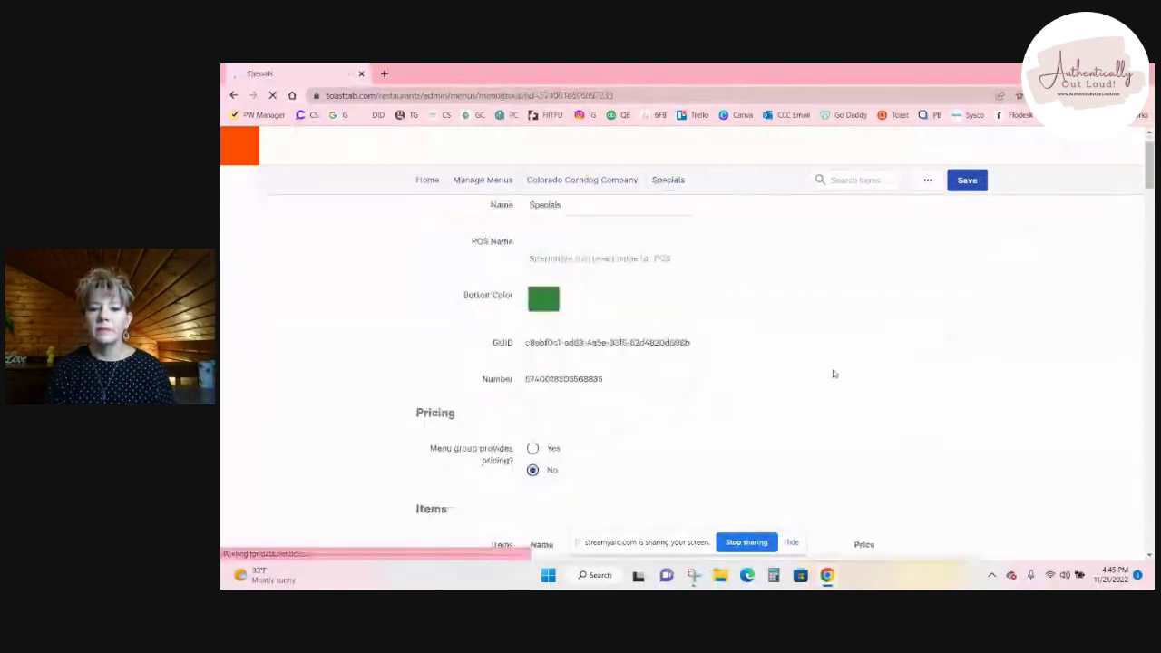
pyautogui.scroll(-4, 832, 373)
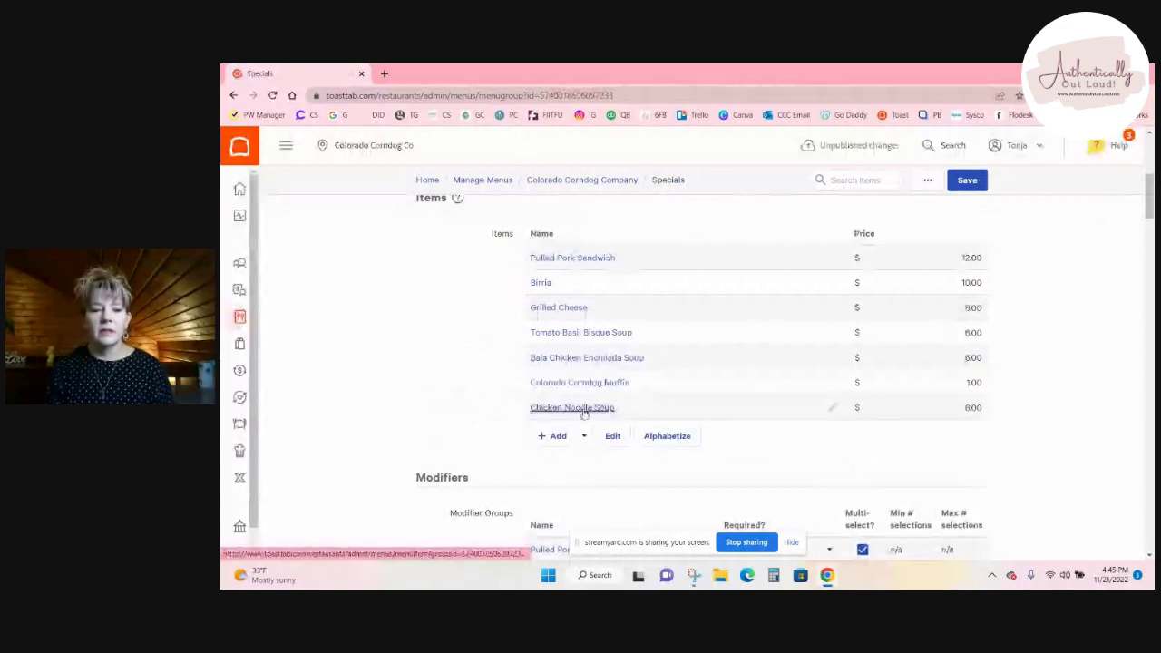
pyautogui.scroll(2, 583, 367)
pyautogui.scroll(3, 583, 366)
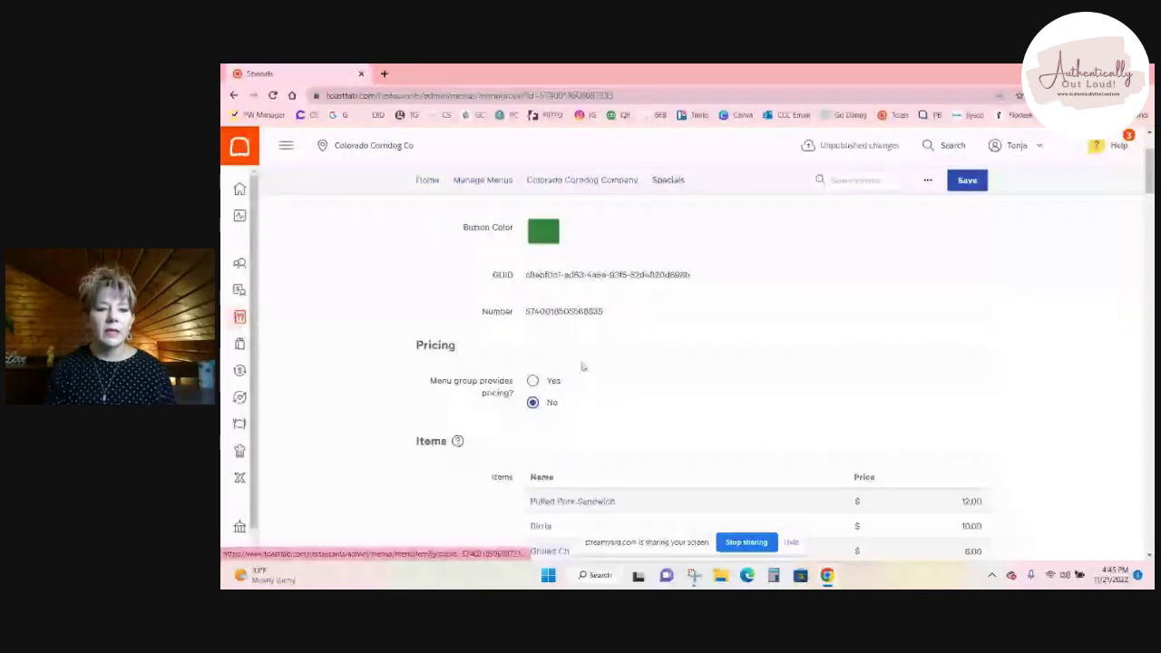
pyautogui.click(602, 182)
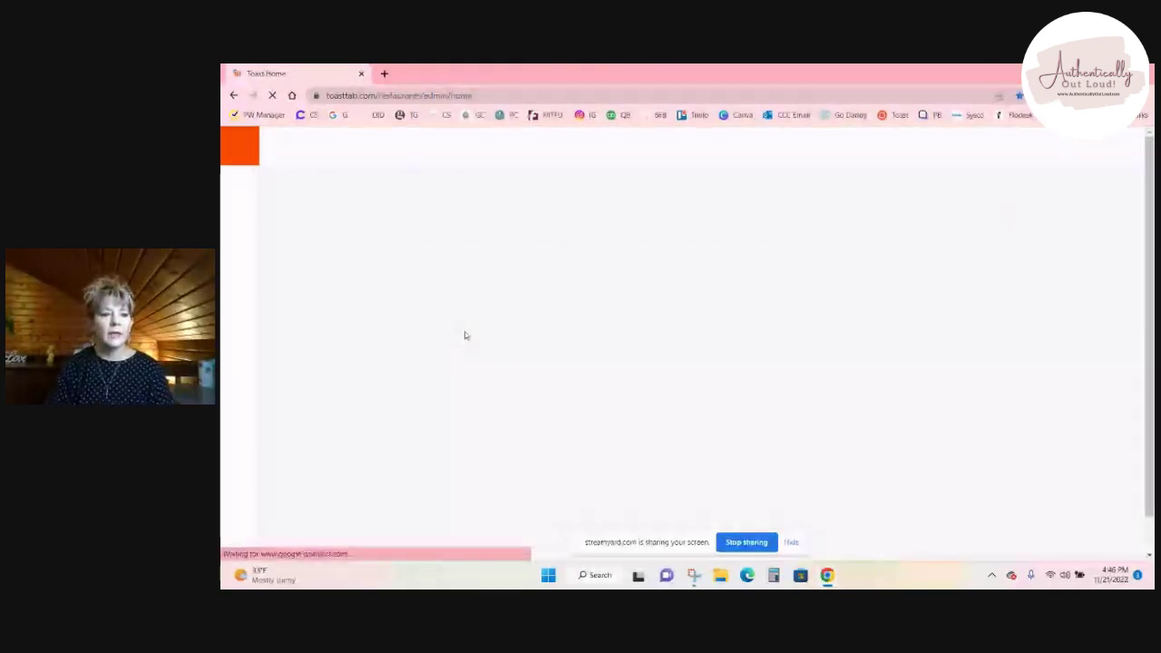
# Step: Open the menu builder from Menus and view the items in the Burgers group
pyautogui.click(390, 349)
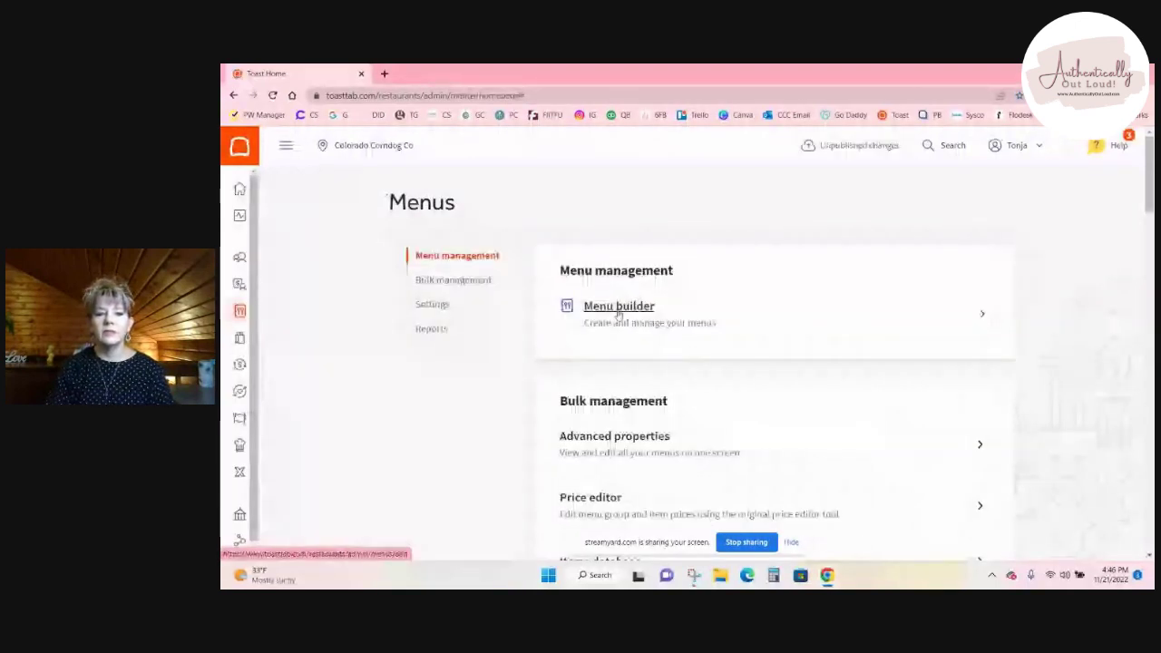
pyautogui.click(591, 333)
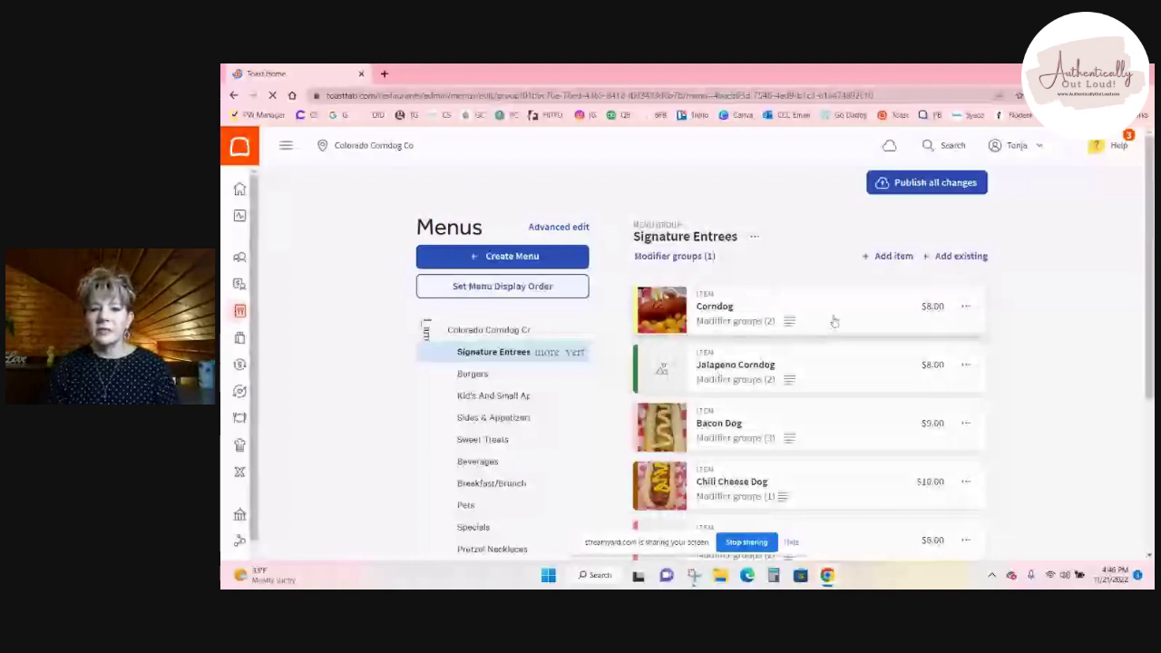
pyautogui.scroll(-1, 829, 328)
pyautogui.scroll(-3, 824, 336)
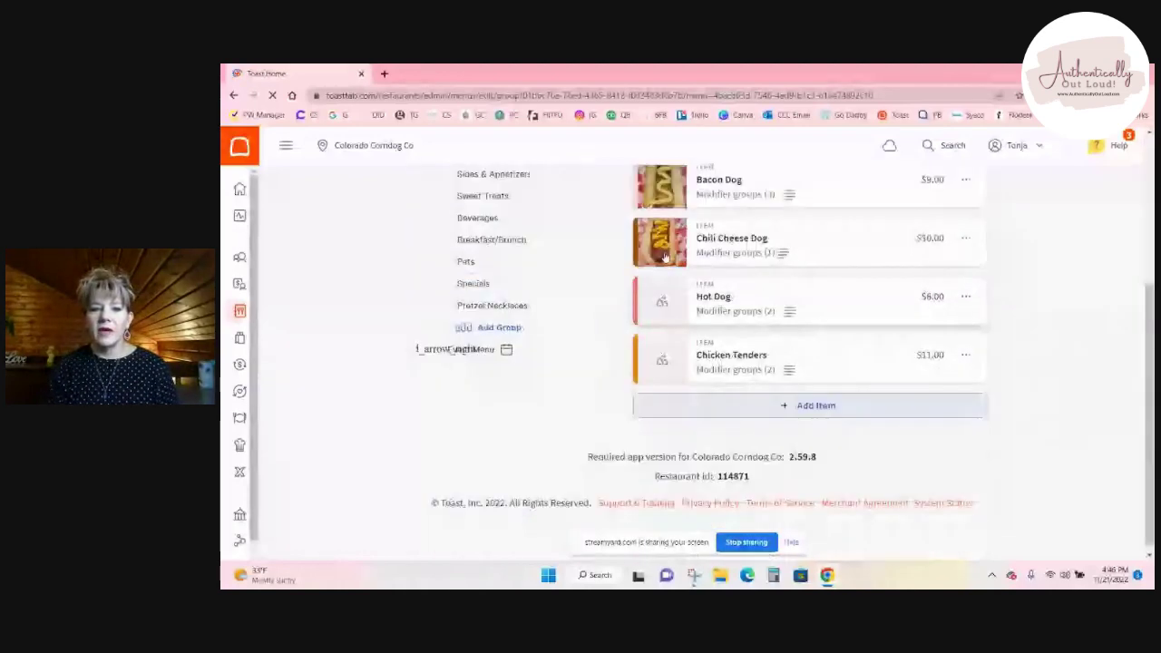
pyautogui.scroll(2, 666, 224)
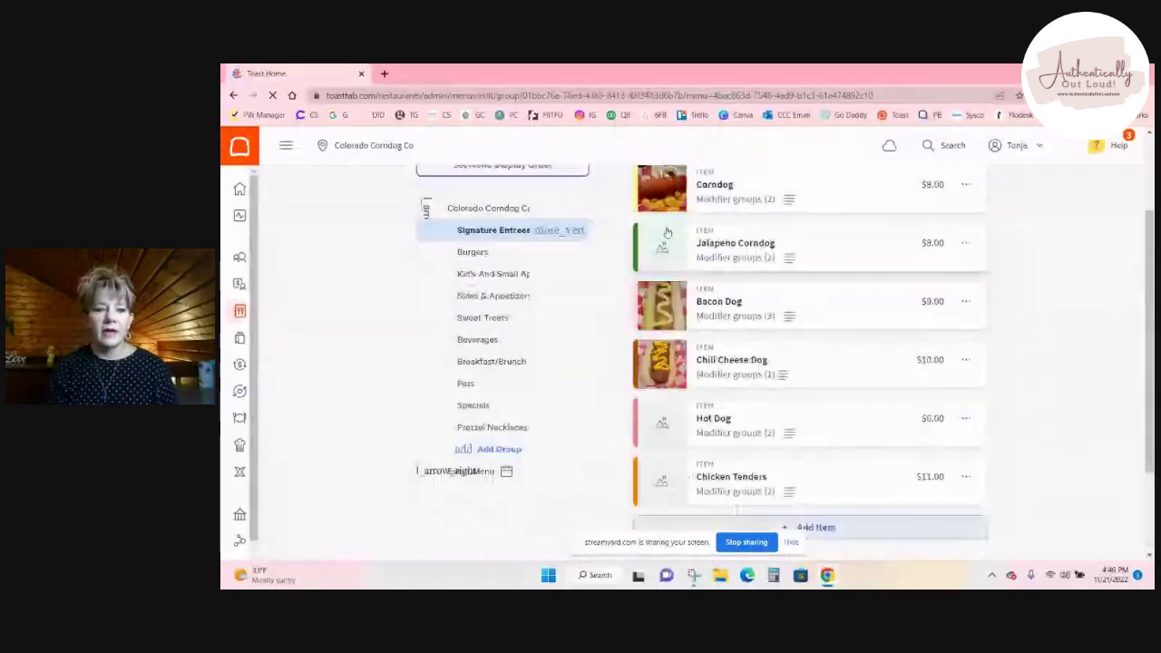
pyautogui.click(470, 254)
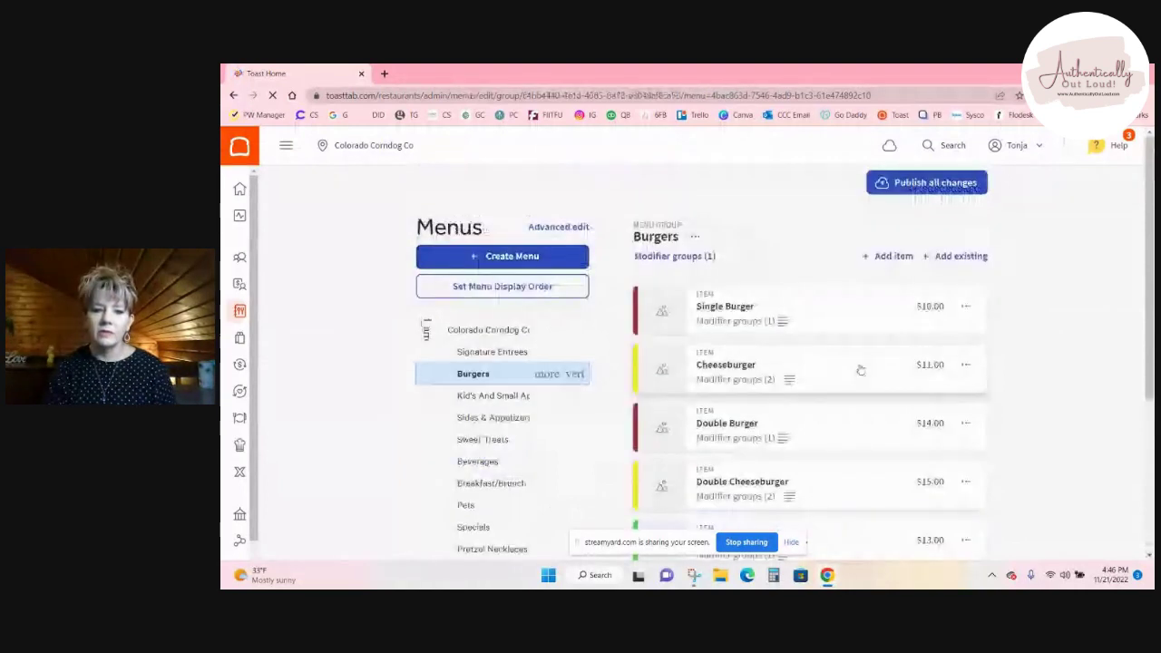
pyautogui.scroll(-2, 861, 371)
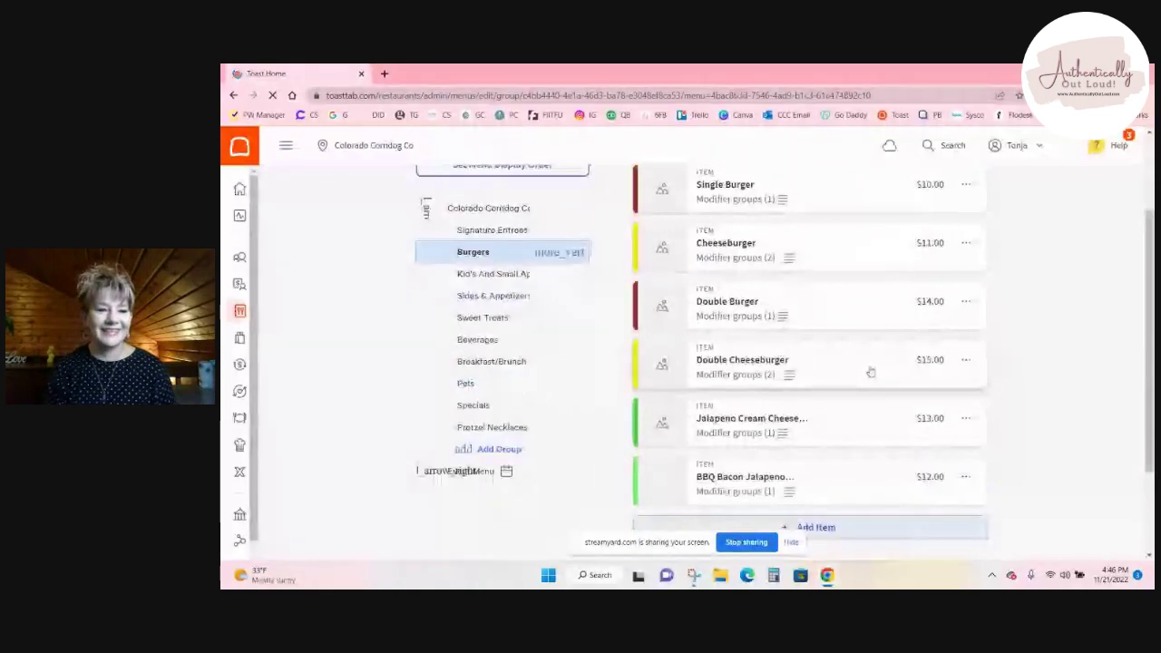
# Step: Show the Breakfast/Brunch group: Breakfast Dog $5.00, Chicken & Waffles $12.00, Belgian Waffles $3.00
pyautogui.click(479, 362)
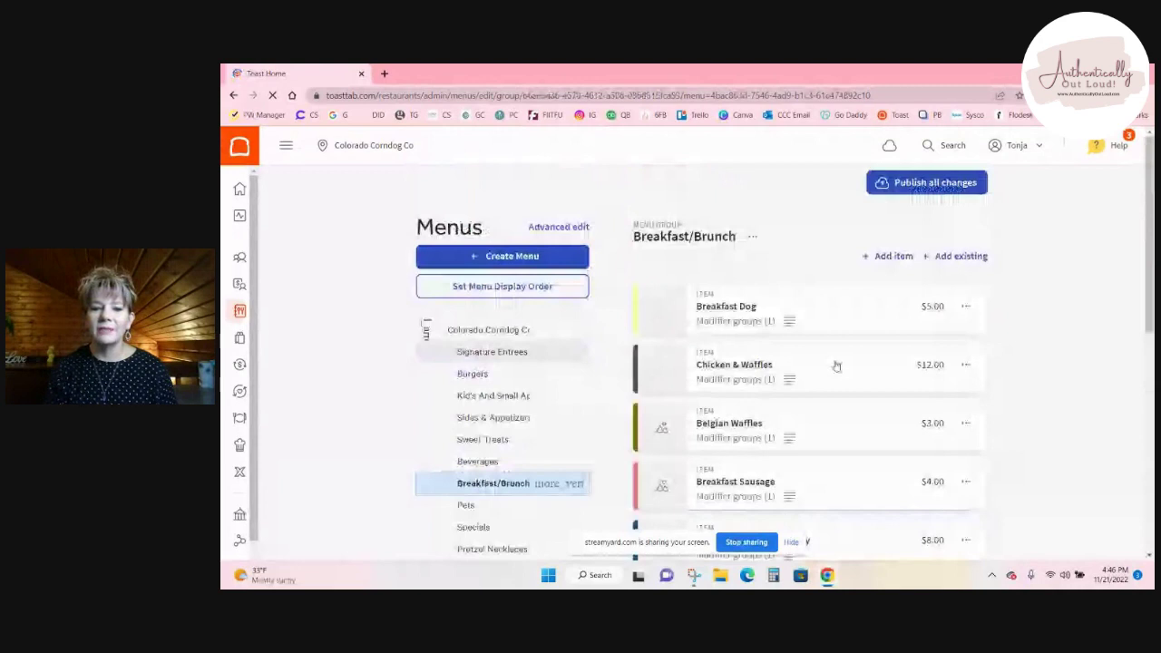
pyautogui.scroll(-1, 854, 362)
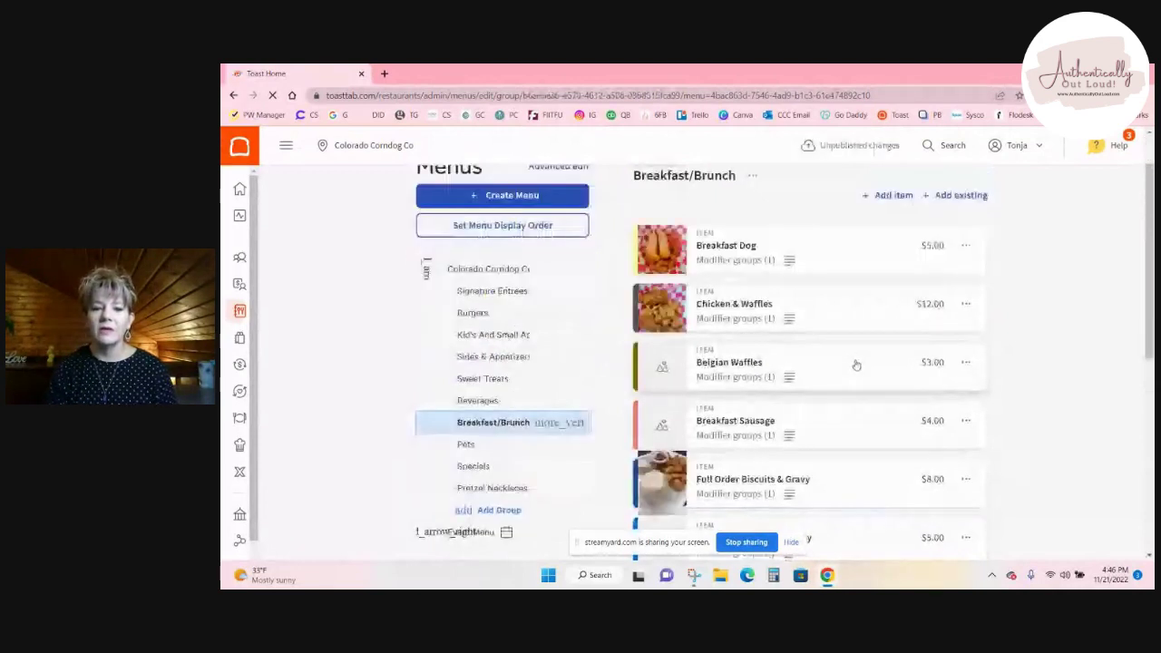
pyautogui.scroll(-3, 856, 368)
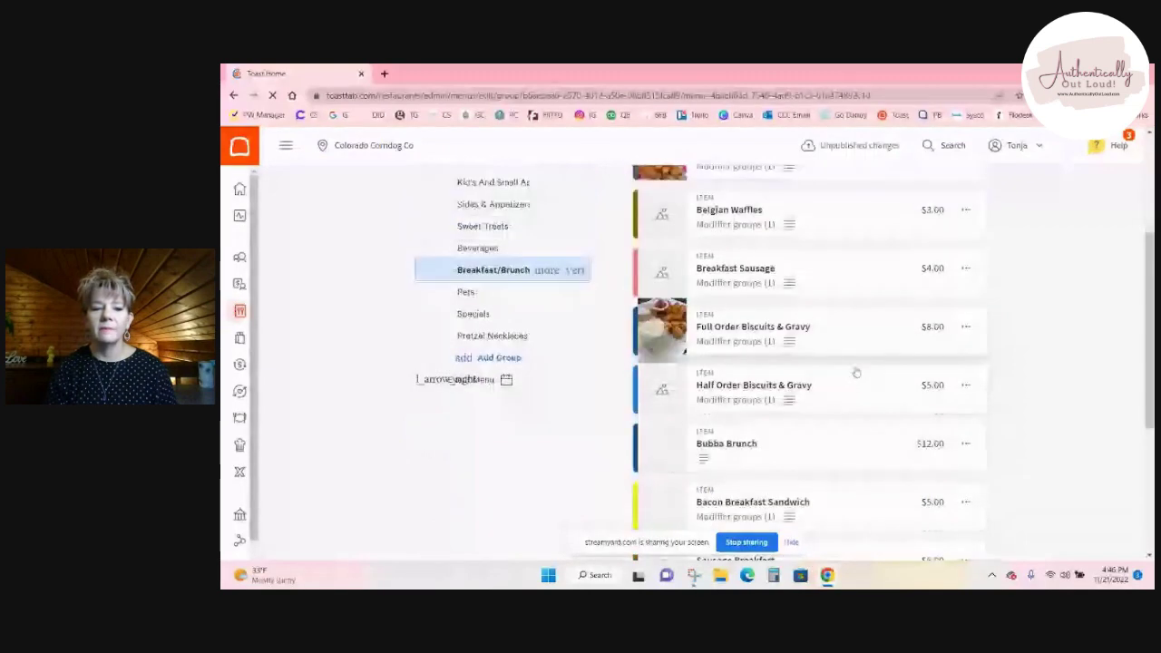
pyautogui.scroll(-2, 854, 373)
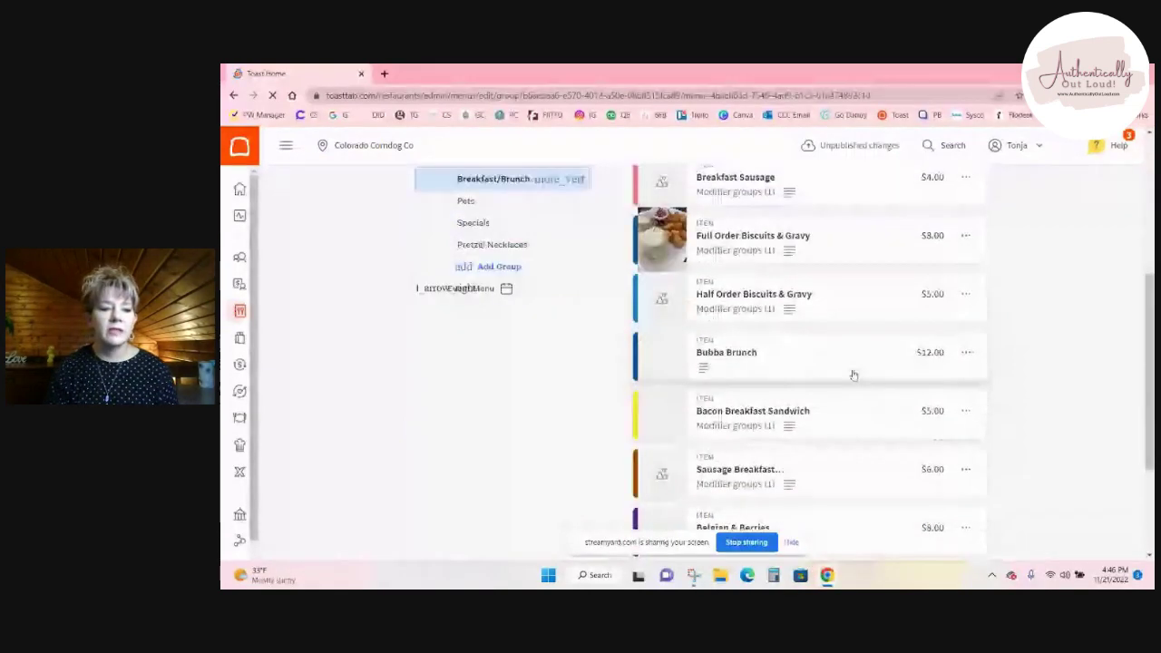
pyautogui.scroll(5, 854, 374)
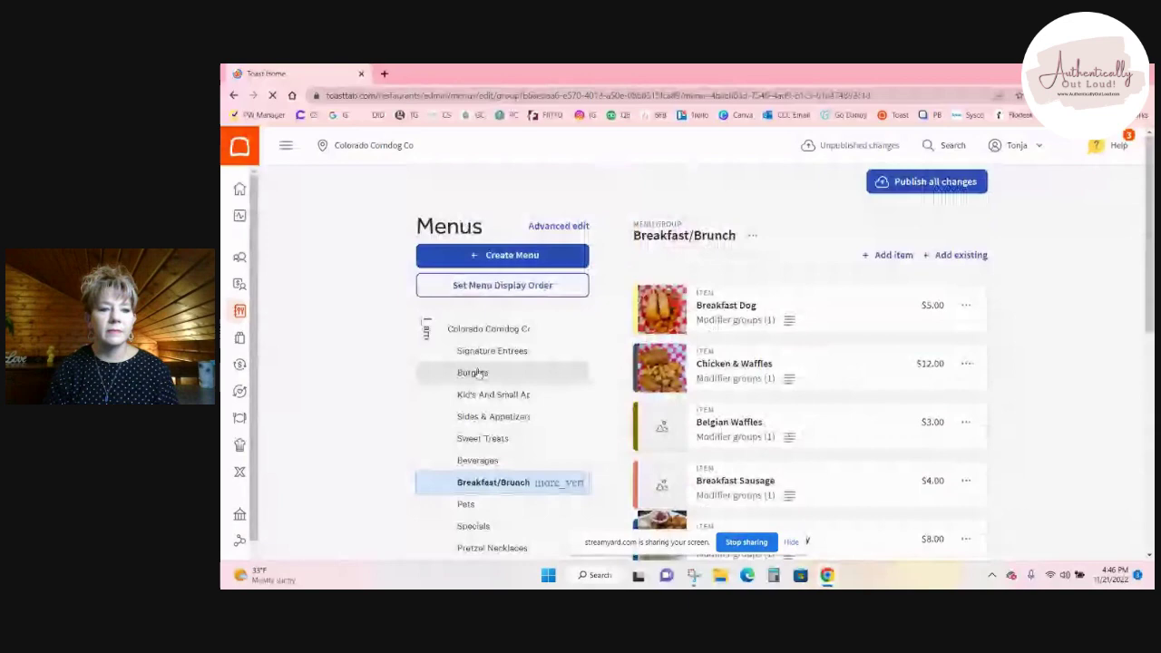
pyautogui.scroll(-1, 476, 363)
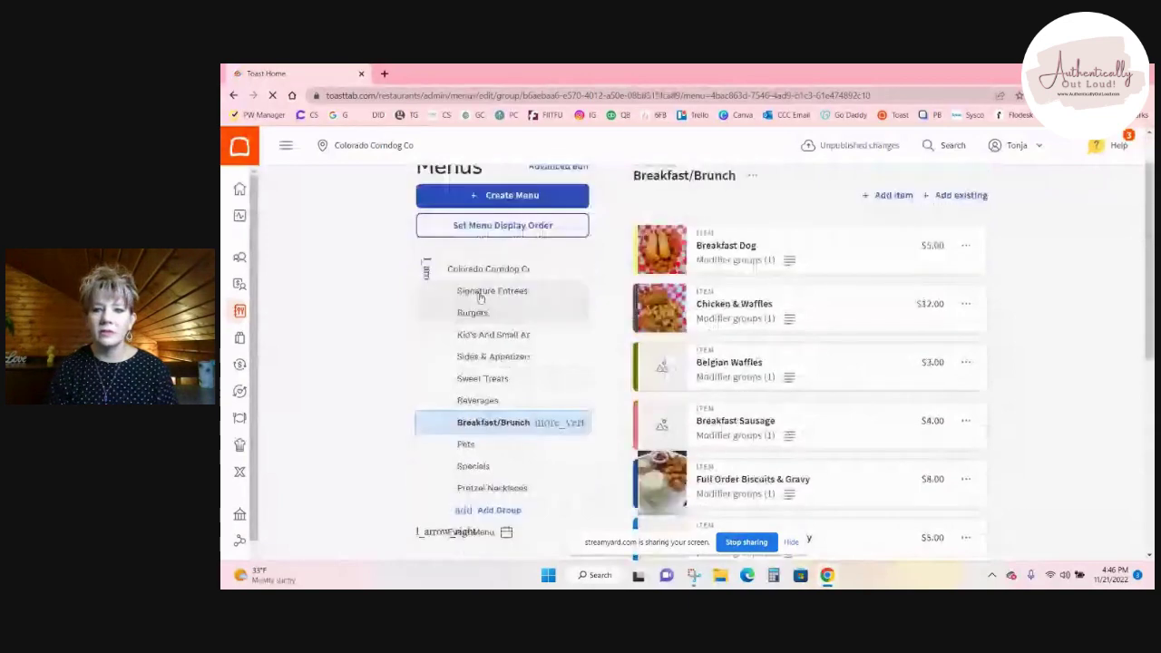
# Step: Remove Chicken Noodle Soup from the Specials group, confirming the removal, and go back Home
pyautogui.click(477, 465)
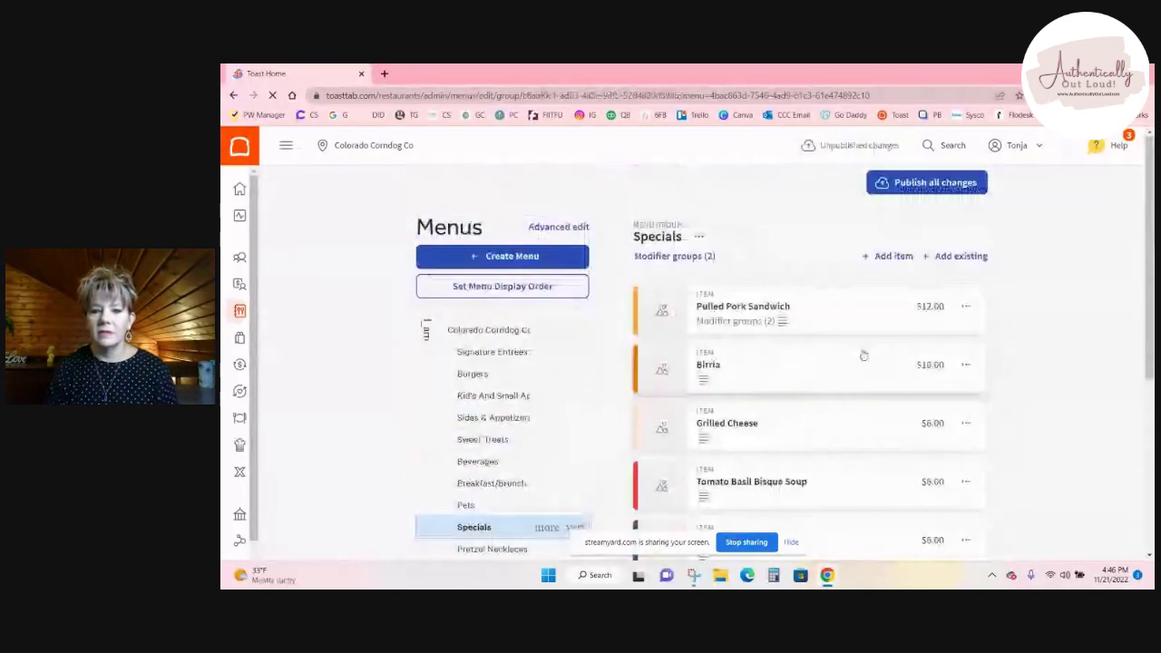
pyautogui.scroll(-5, 863, 358)
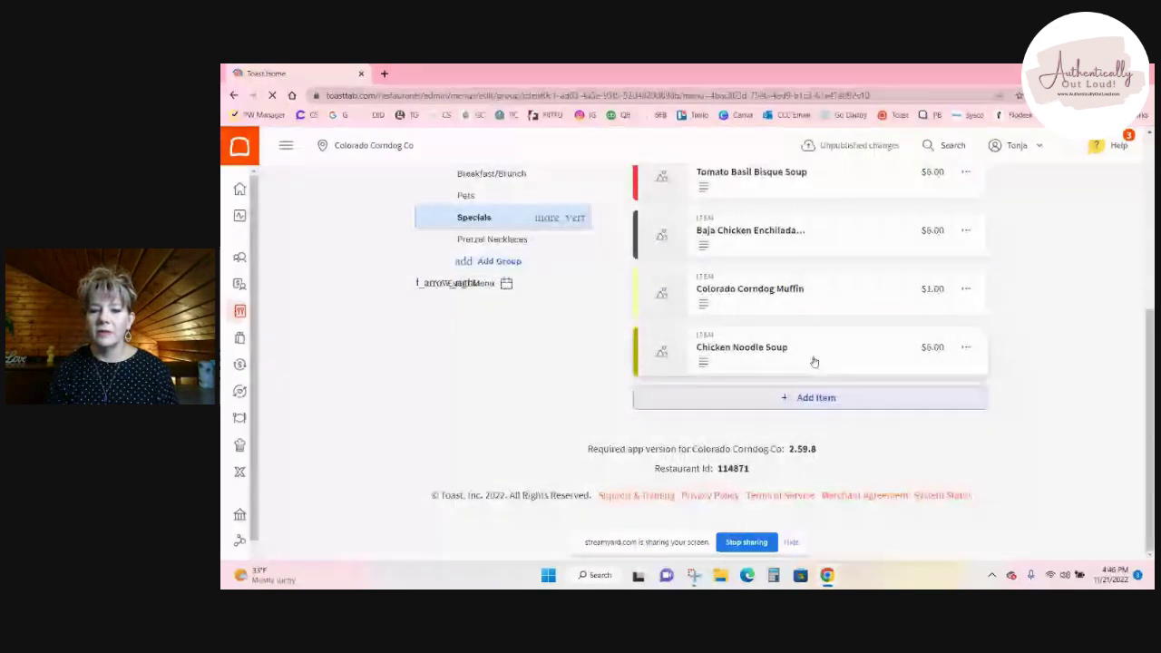
pyautogui.click(965, 348)
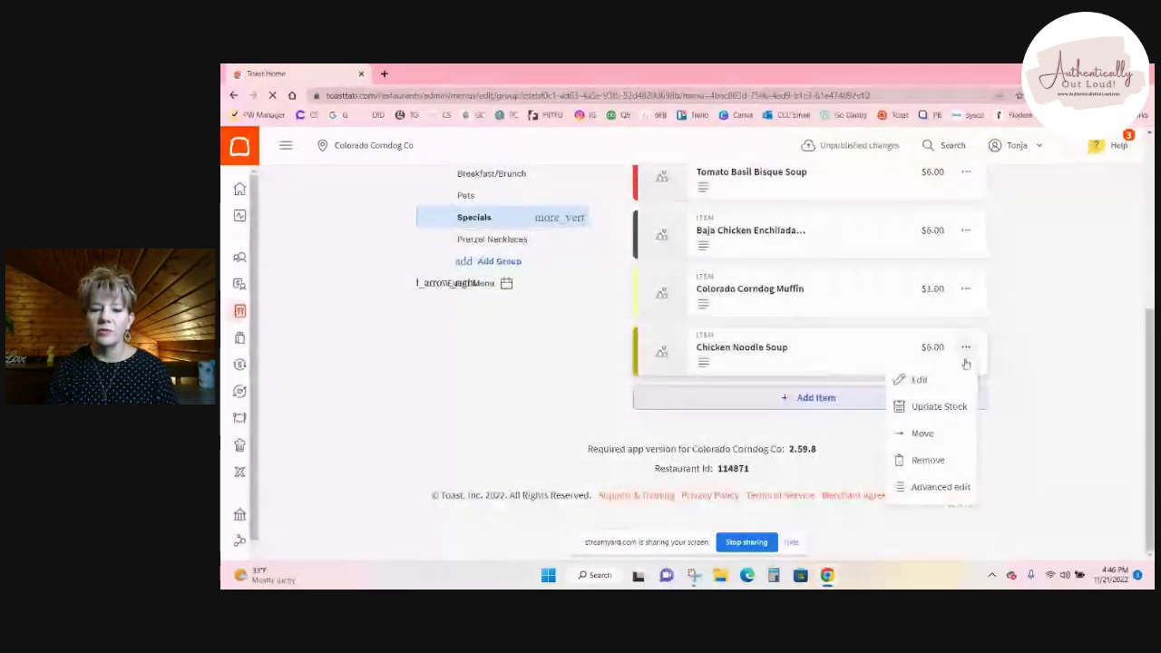
pyautogui.click(928, 460)
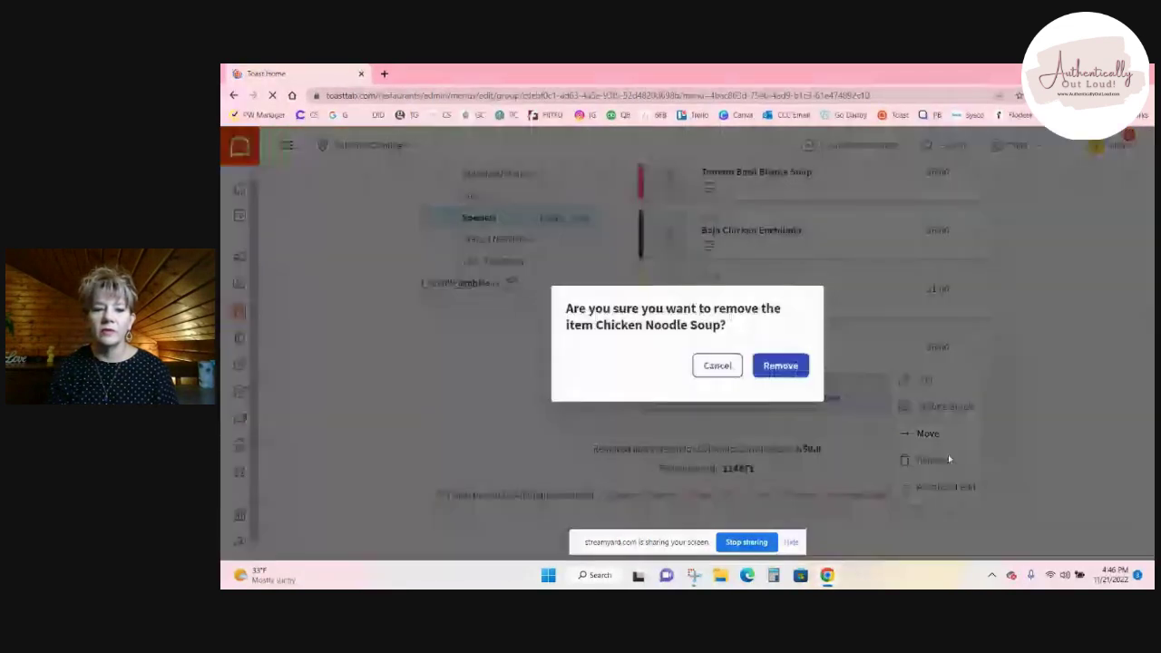
pyautogui.click(780, 366)
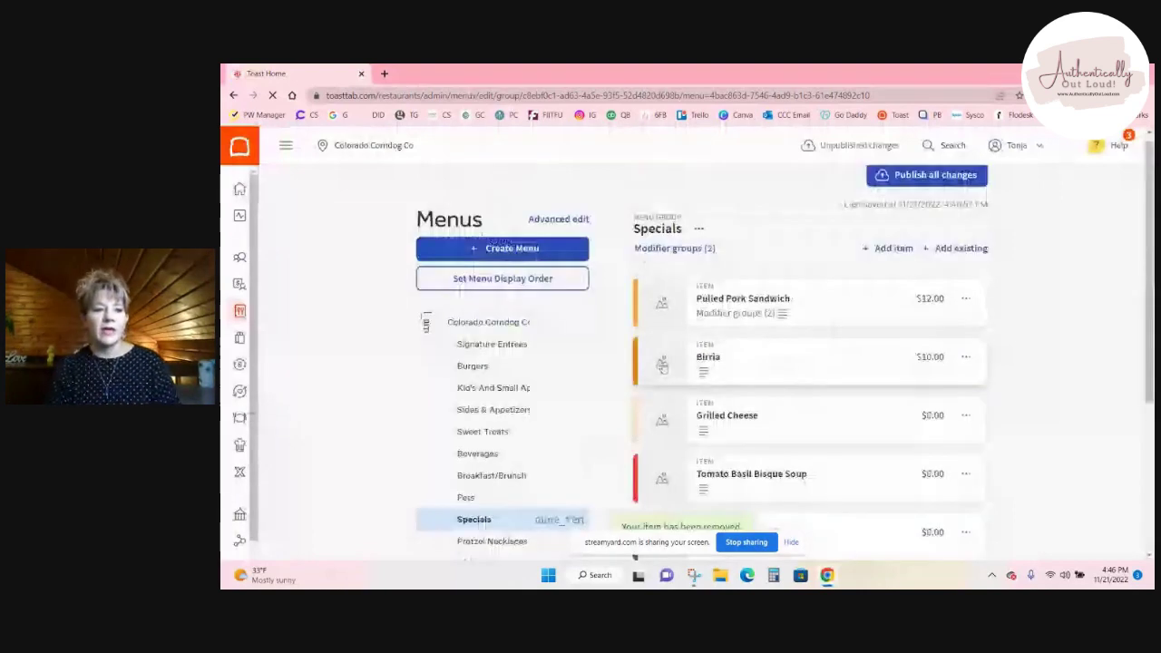
pyautogui.moveTo(227, 288)
pyautogui.click(261, 188)
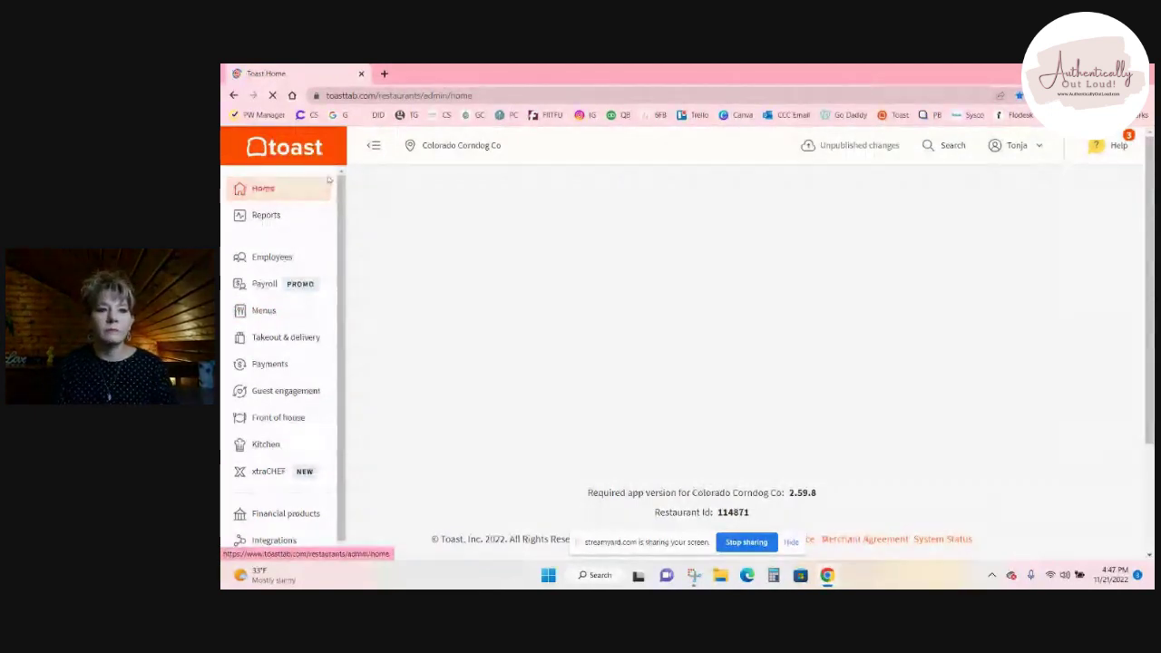
# Step: Collapse the navigation sidebar and head to the Sales Summary report under Reports
pyautogui.click(373, 145)
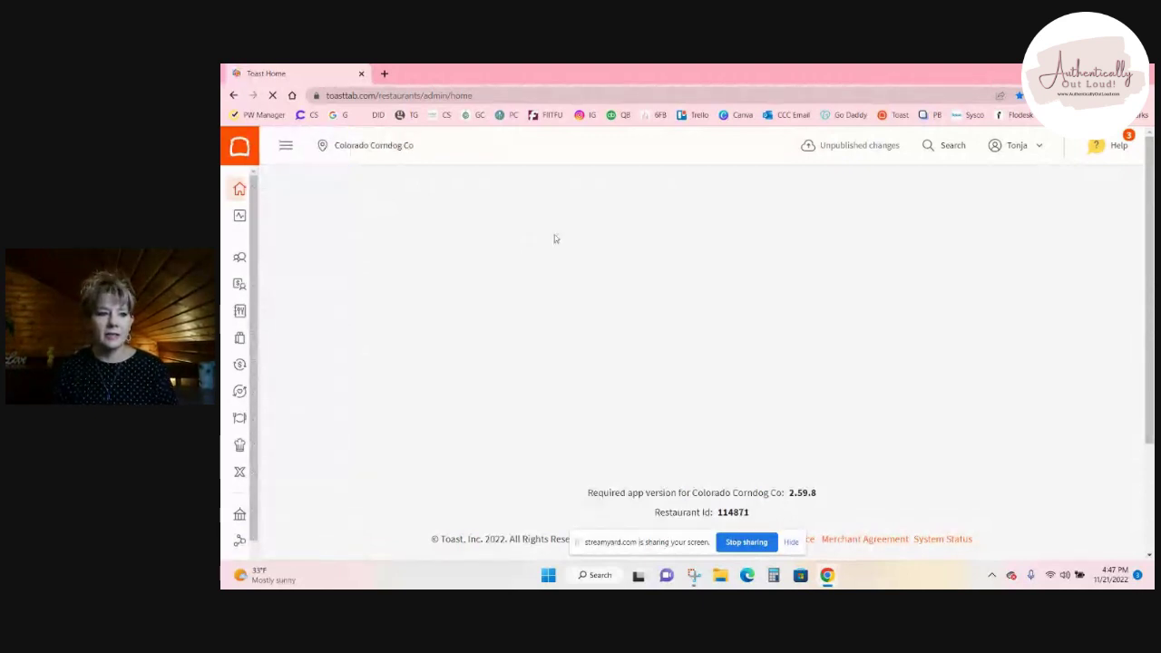
pyautogui.moveTo(253, 270)
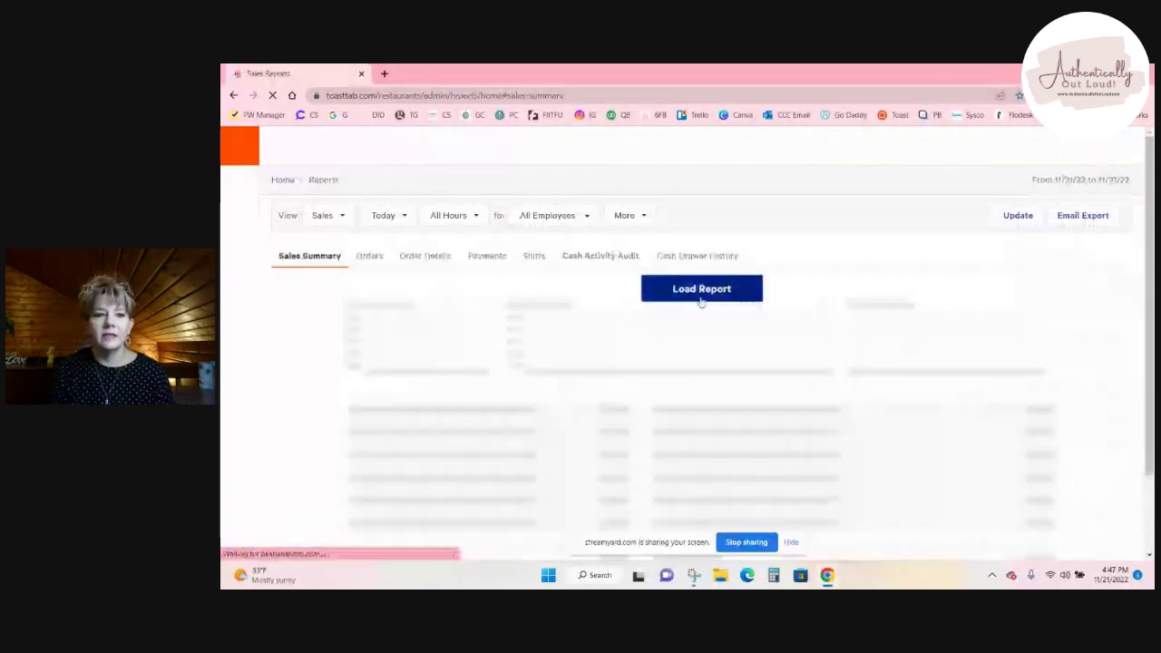
# Step: Load today's Sales Summary and review its $0.00 net sales, zero orders and payment totals
pyautogui.click(380, 225)
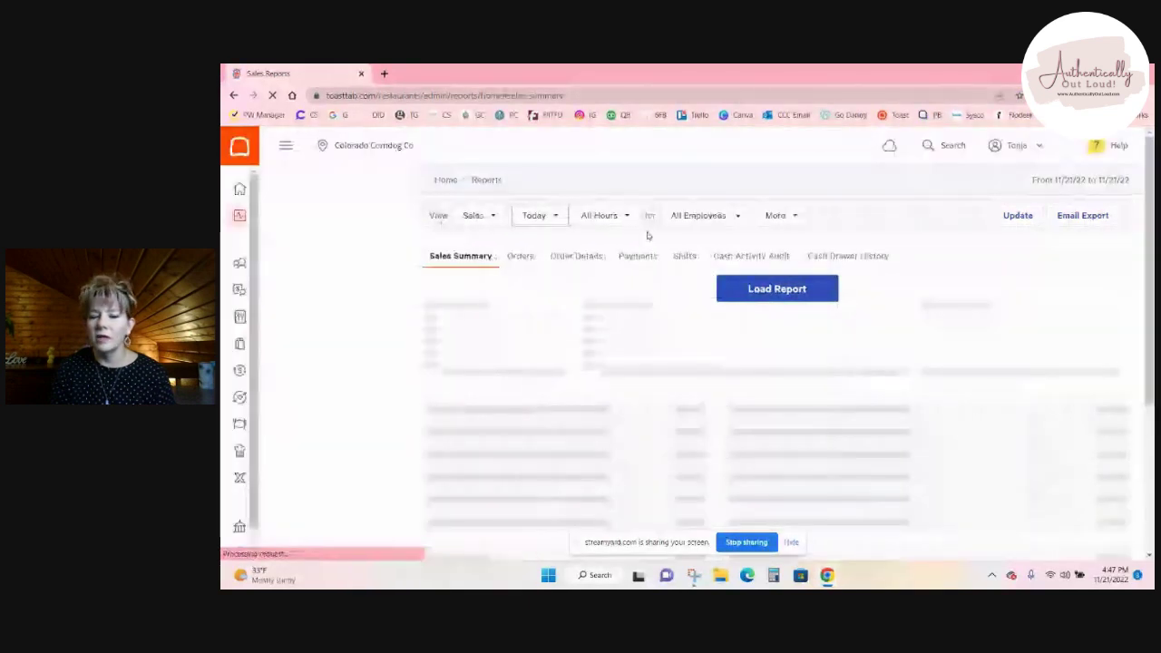
pyautogui.click(763, 290)
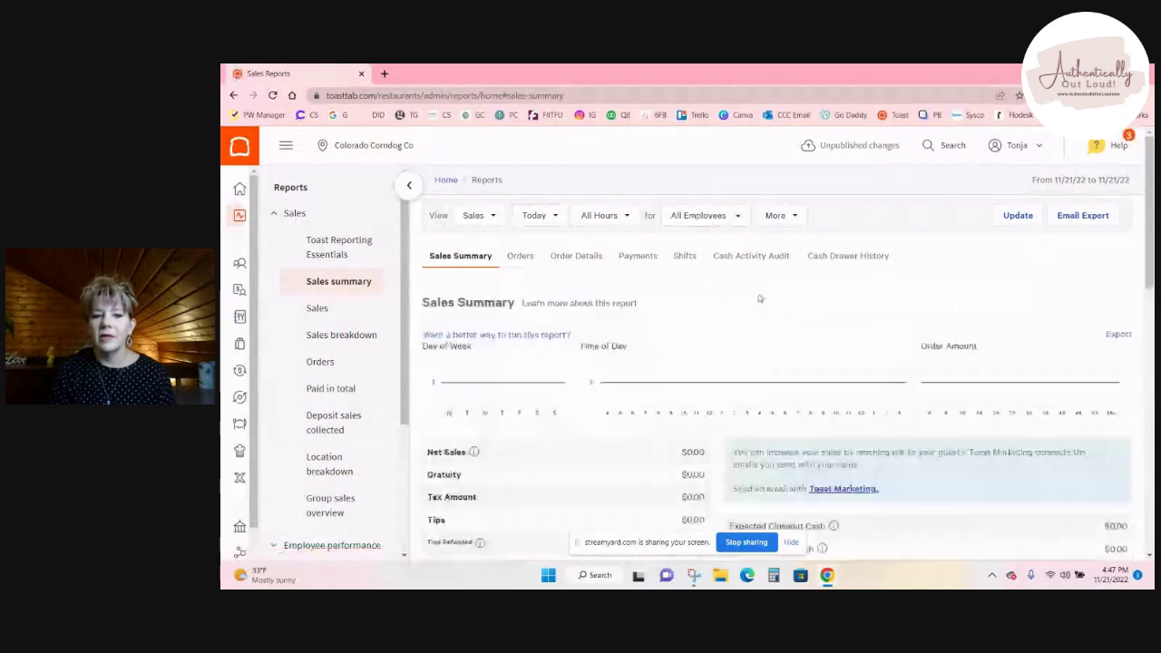
pyautogui.scroll(-2, 760, 299)
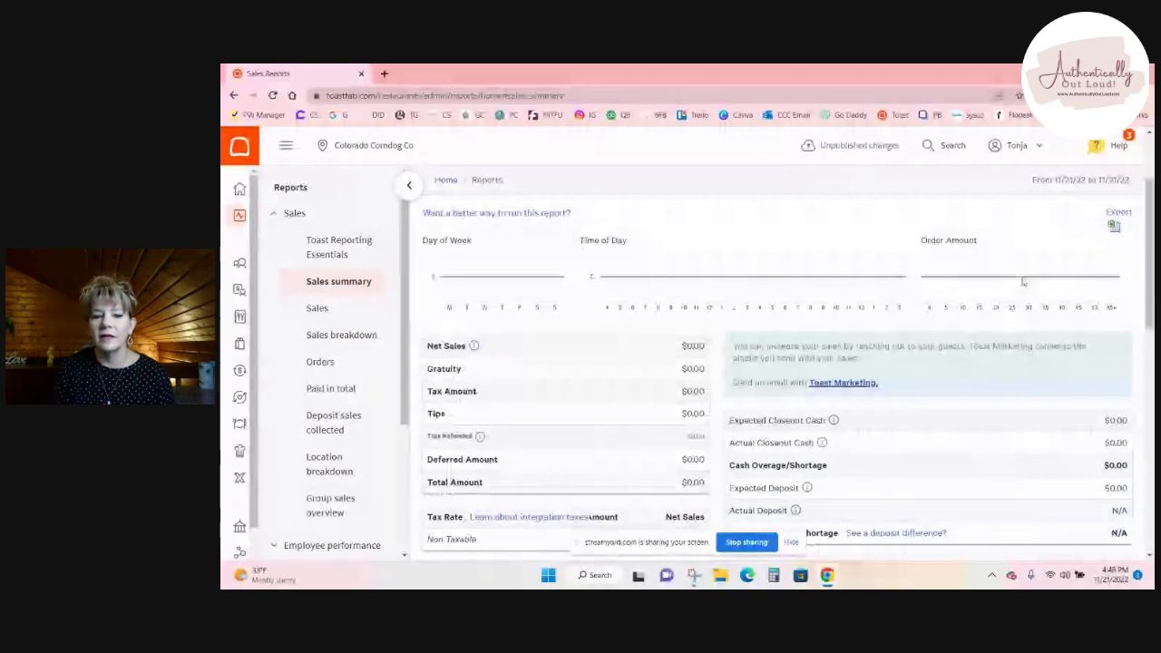
pyautogui.scroll(-2, 781, 276)
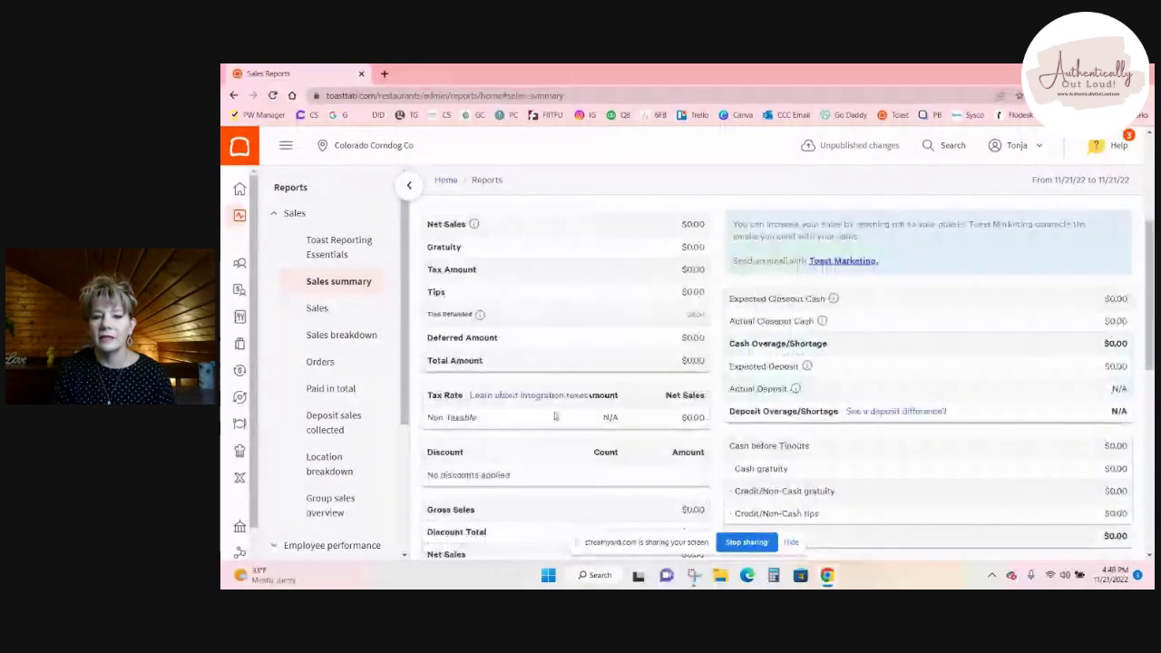
pyautogui.scroll(-2, 773, 312)
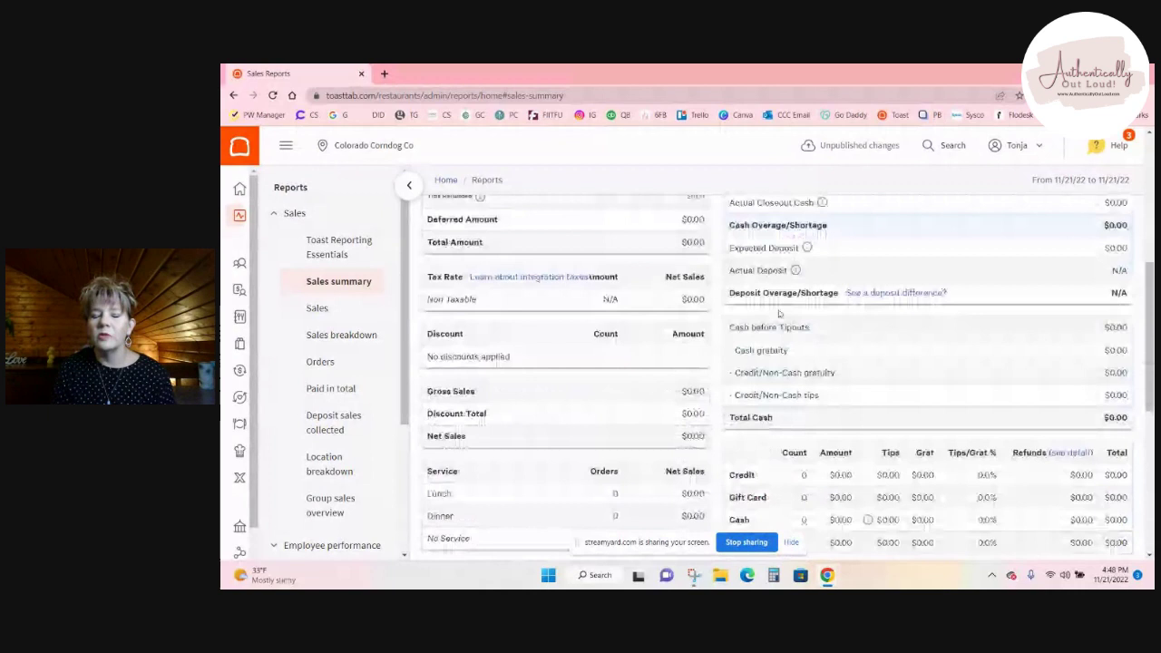
pyautogui.scroll(-1, 778, 312)
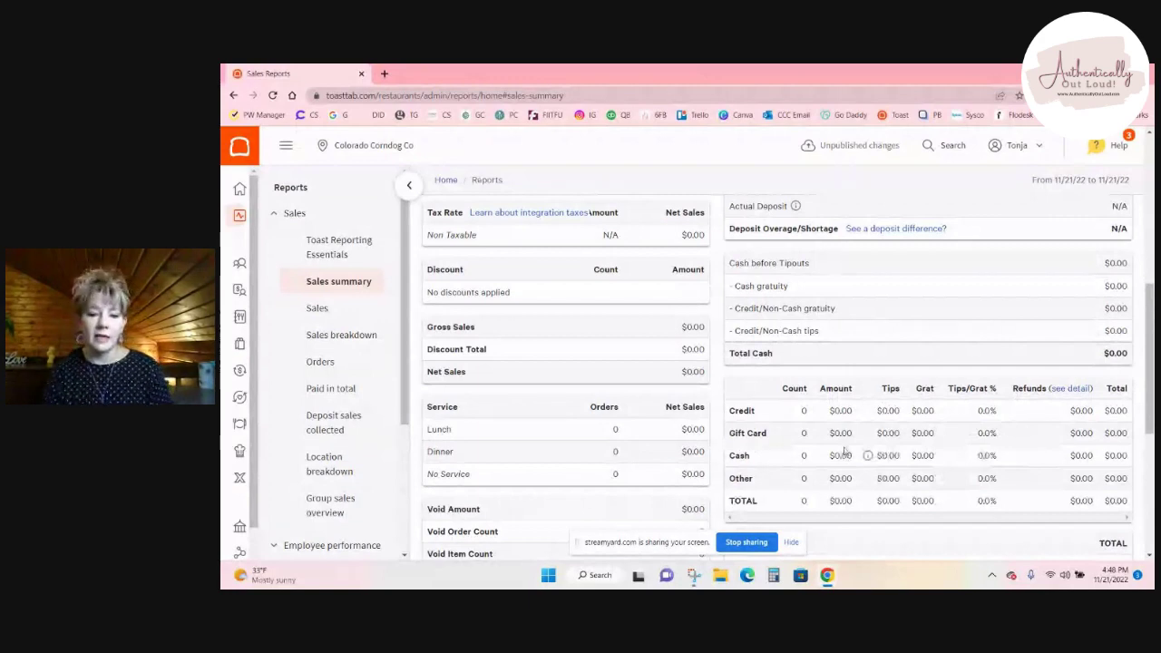
pyautogui.scroll(-1, 831, 446)
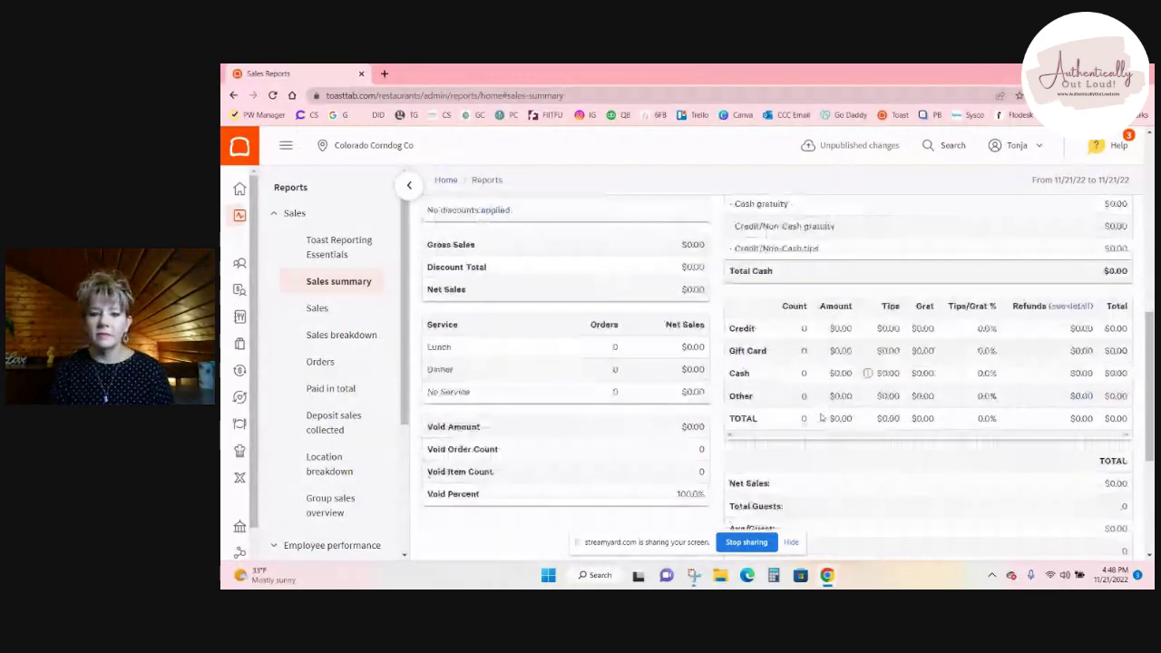
pyautogui.scroll(-1, 821, 417)
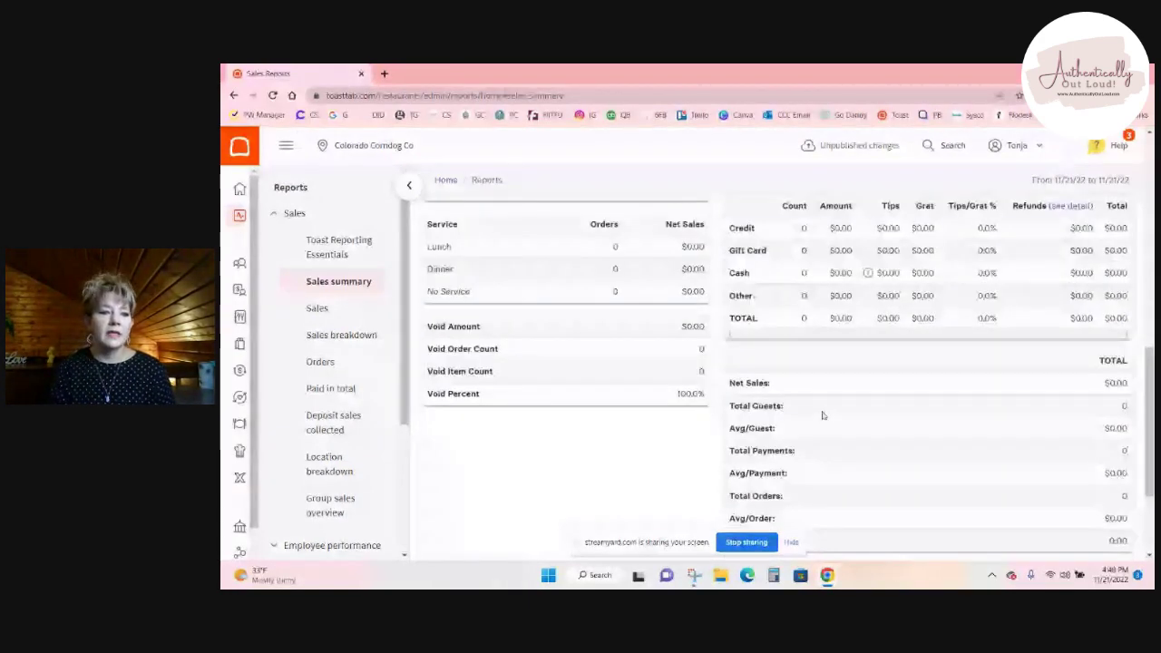
pyautogui.scroll(8, 814, 384)
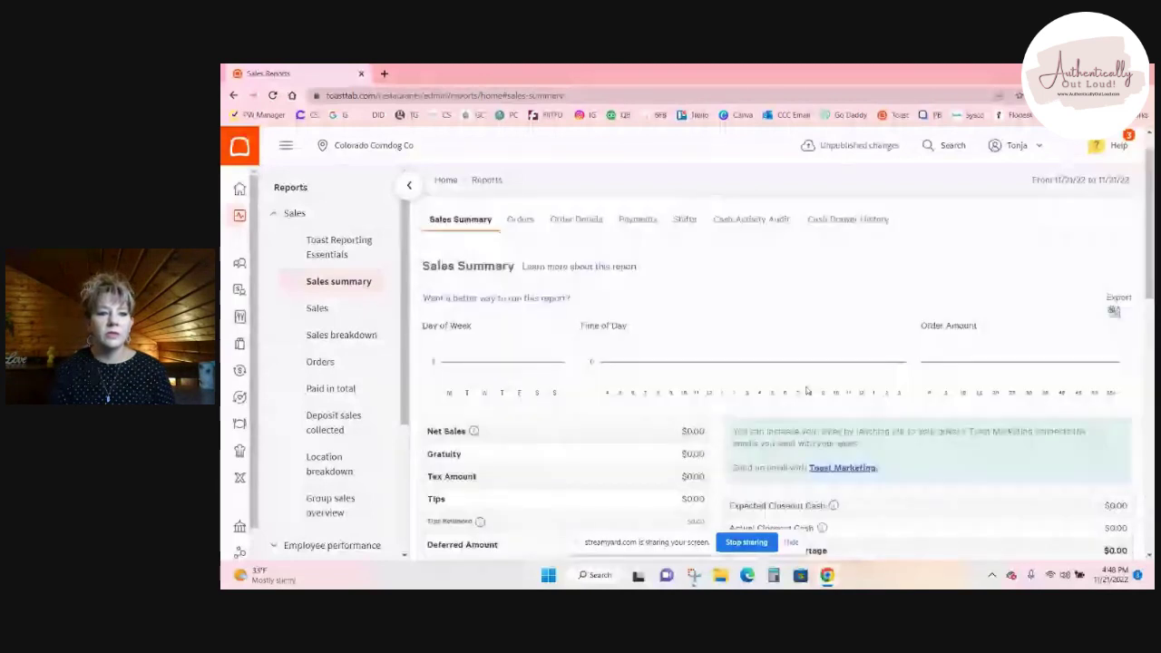
# Step: Switch the report View to Menu and analyse performance by Menu instead of Sales Category
pyautogui.click(478, 215)
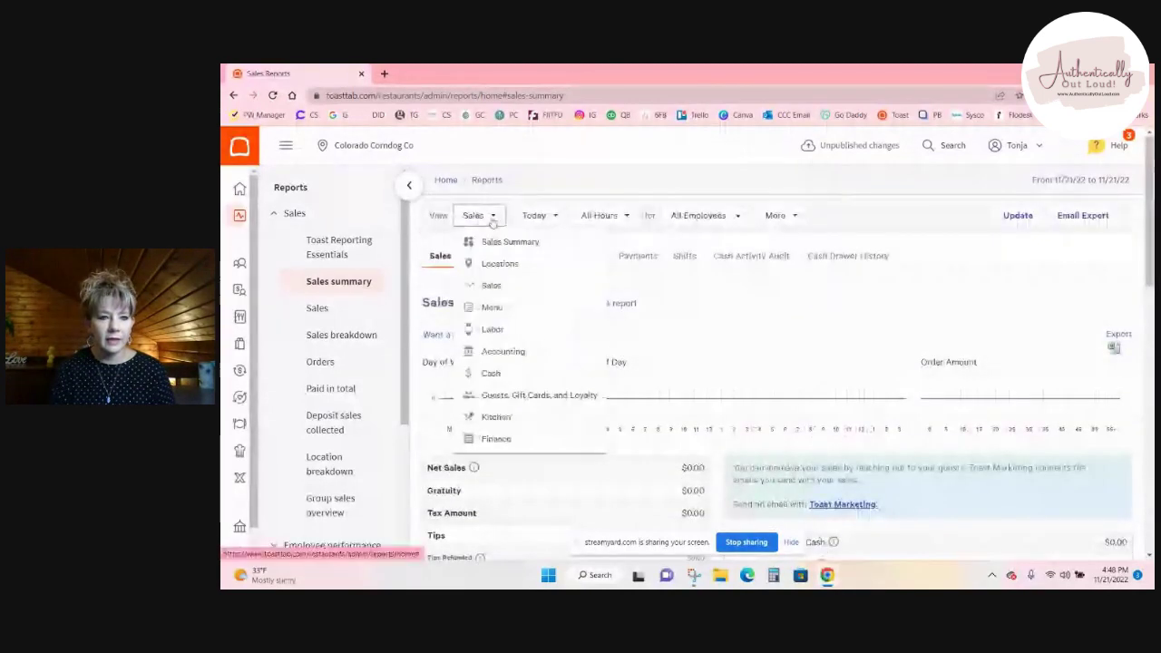
pyautogui.click(491, 307)
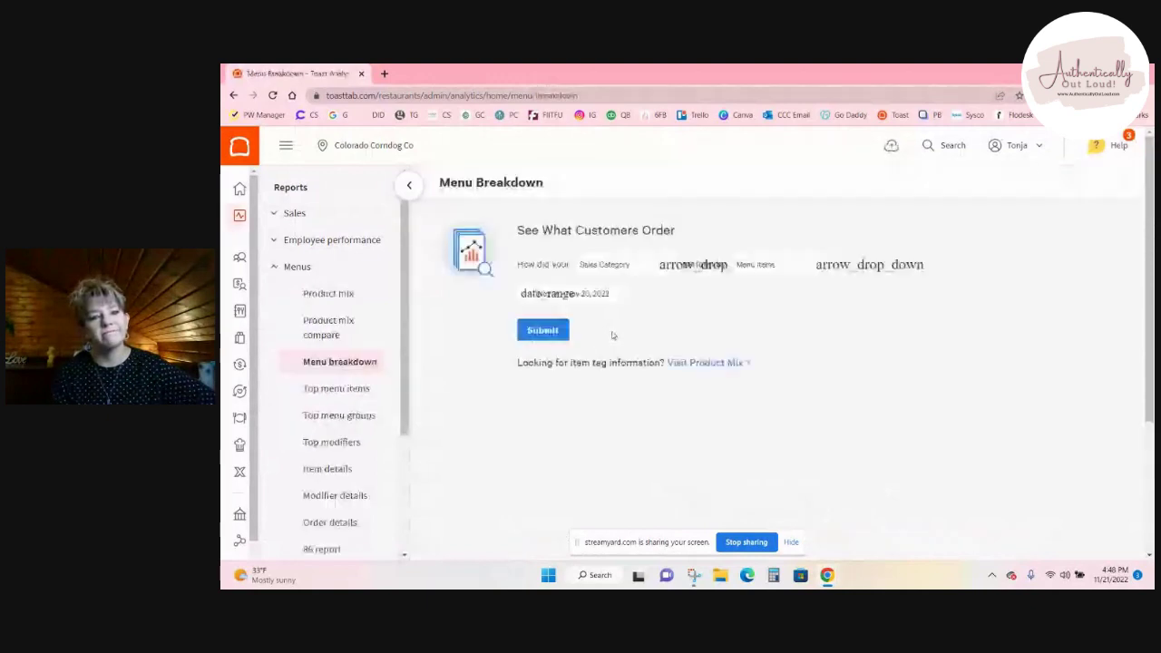
pyautogui.click(589, 265)
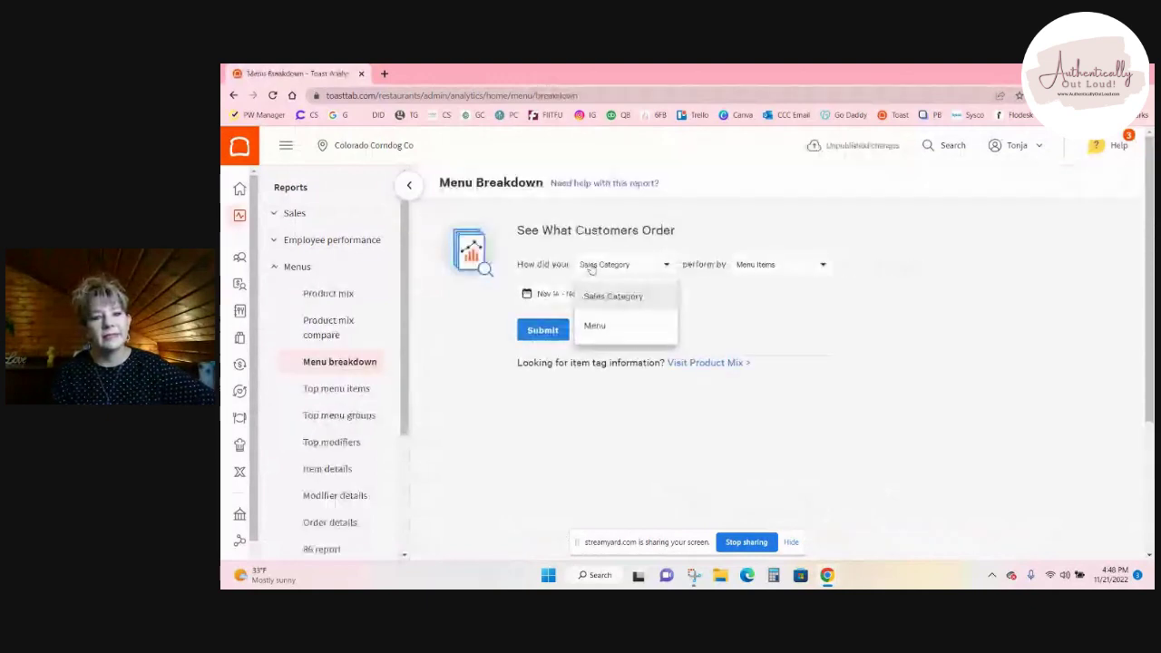
pyautogui.click(590, 265)
pyautogui.click(589, 265)
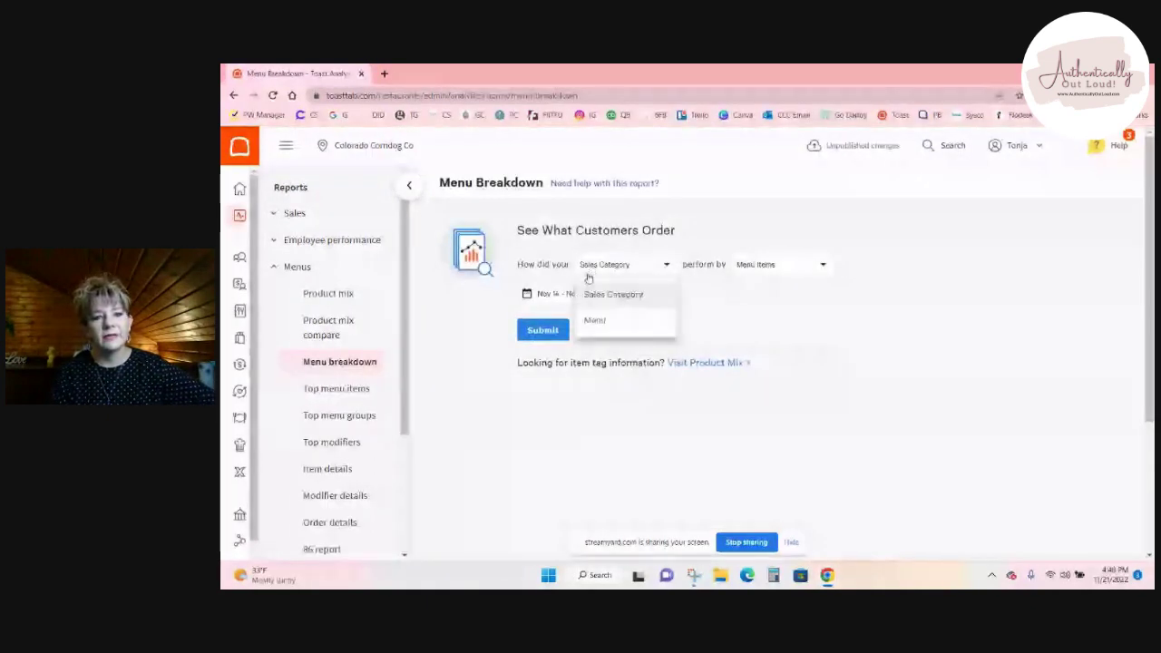
pyautogui.click(595, 328)
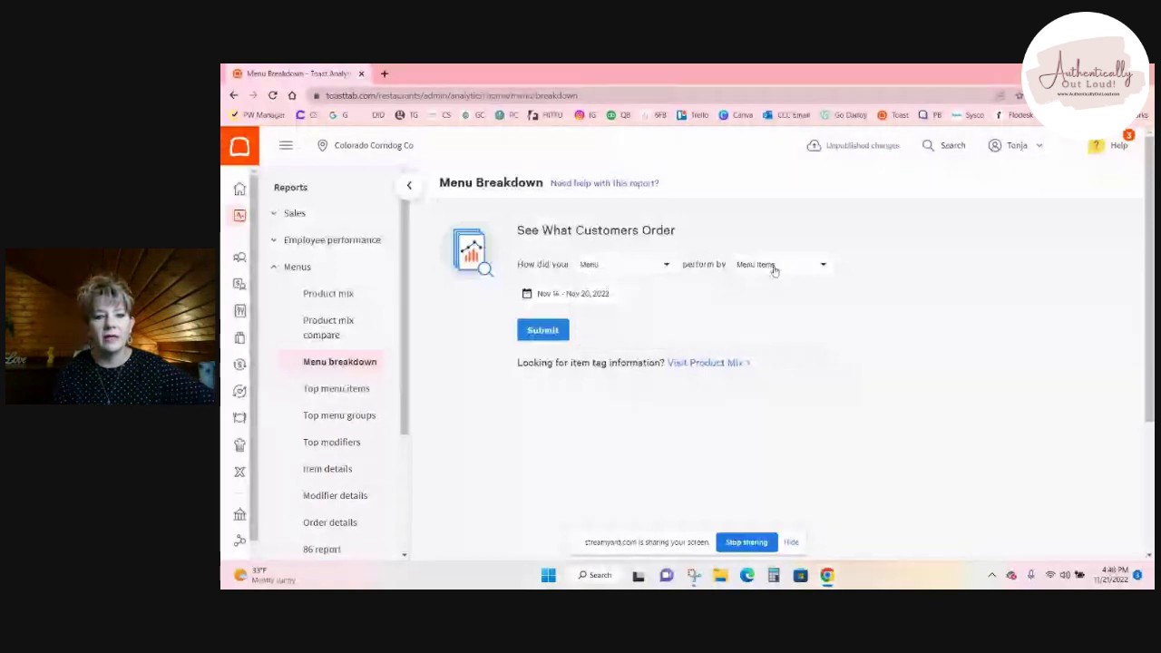
# Step: Set the date range to Jun 27 – Jul 2, 2022 and submit the Menu Breakdown
pyautogui.click(565, 294)
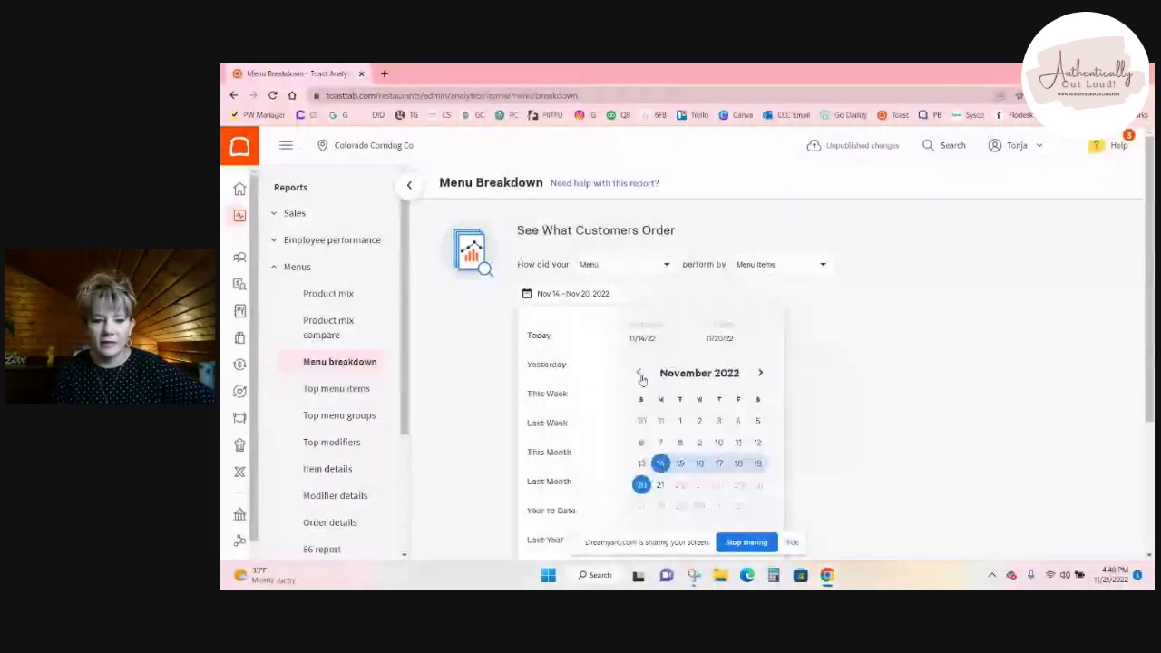
pyautogui.click(640, 373)
pyautogui.click(640, 373)
pyautogui.click(640, 373)
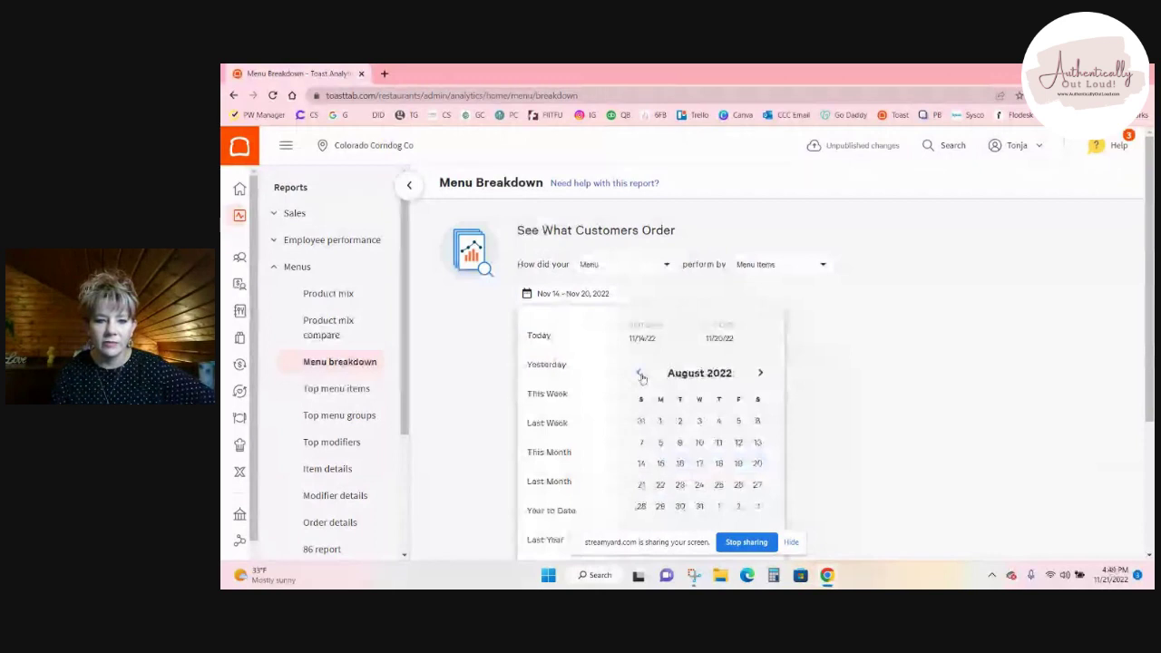
pyautogui.click(640, 373)
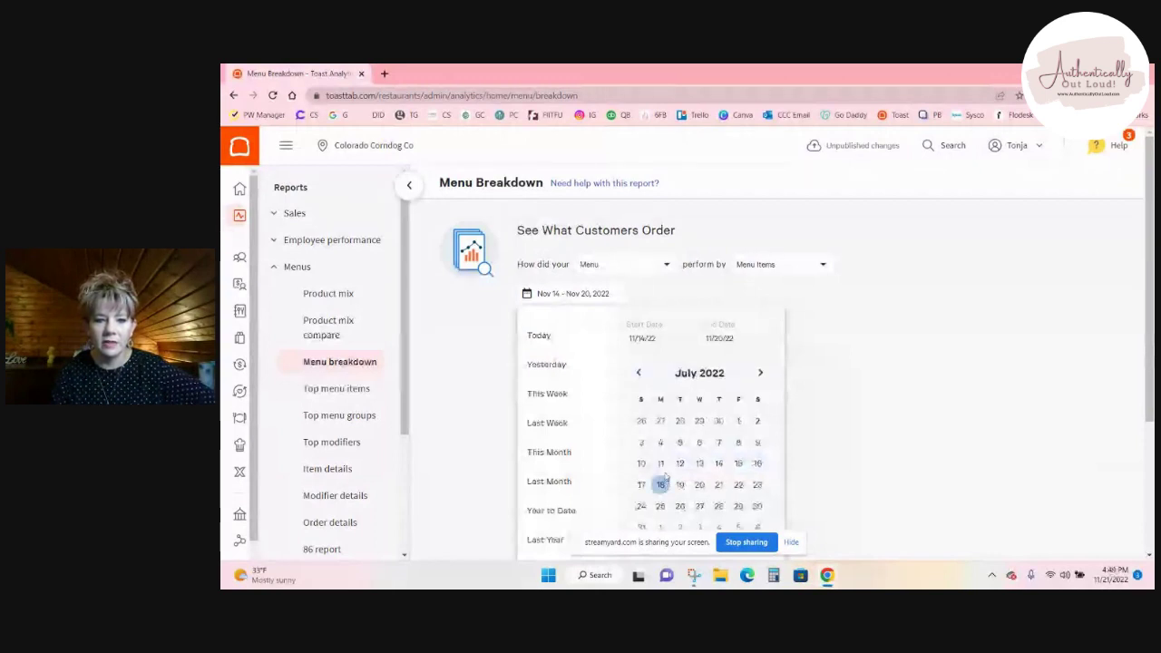
pyautogui.click(660, 422)
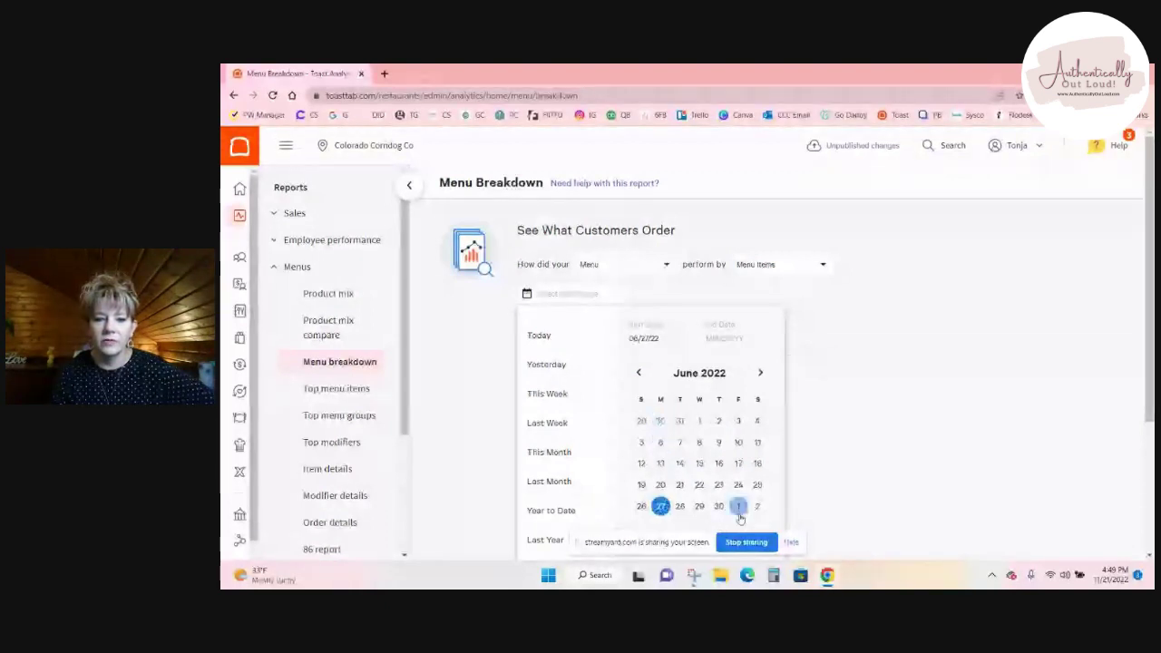
pyautogui.click(756, 509)
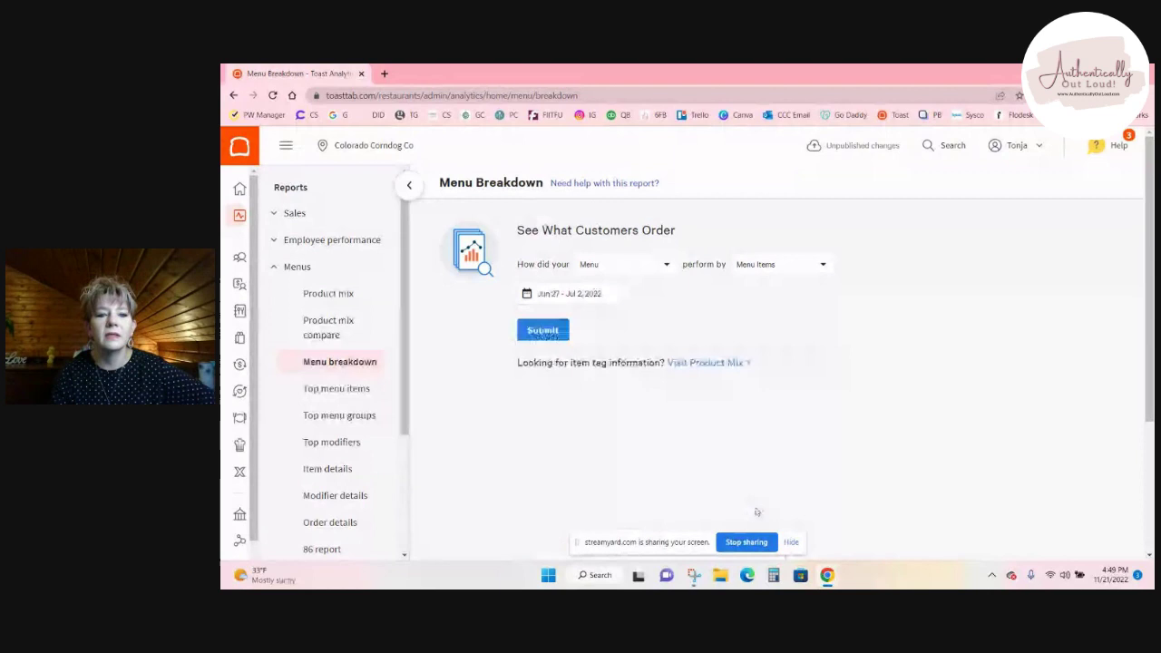
pyautogui.click(544, 332)
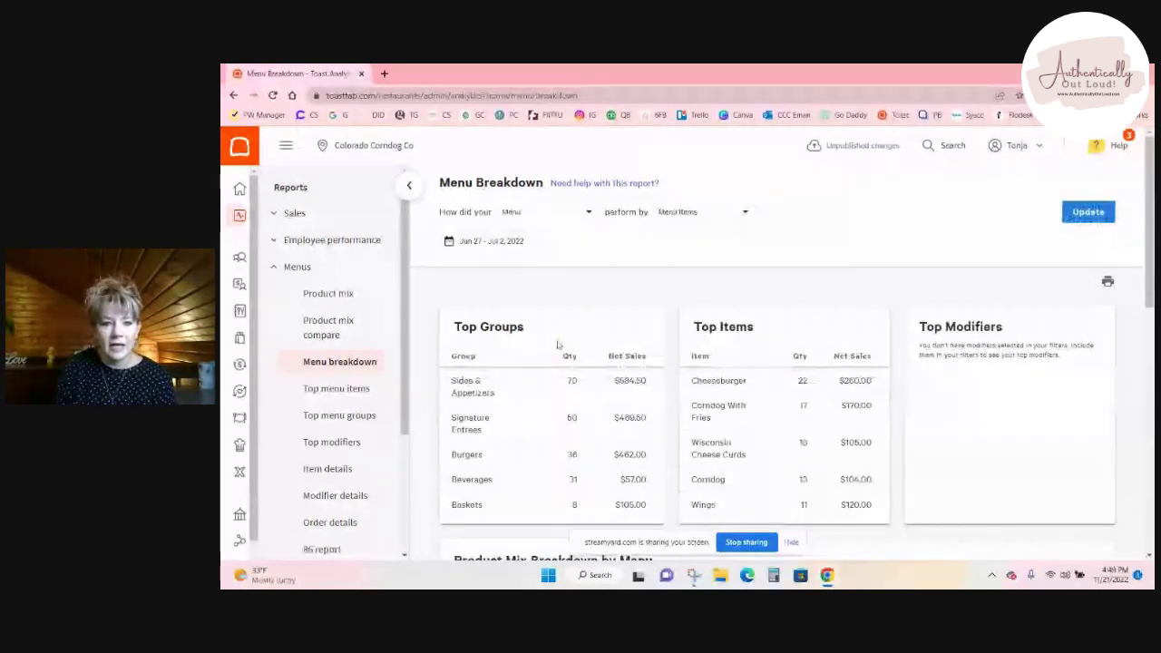
# Step: Scroll through Top Groups, Top Items, Top Modifiers and the Product Mix Breakdown table
pyautogui.scroll(-1, 558, 344)
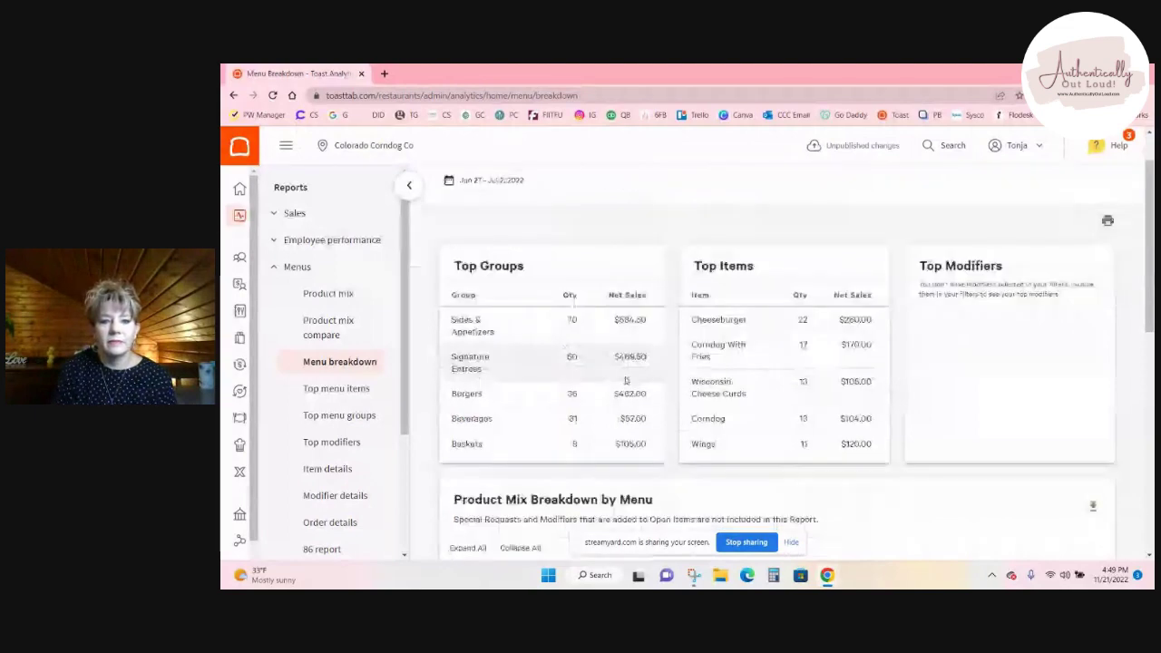
pyautogui.scroll(-2, 626, 381)
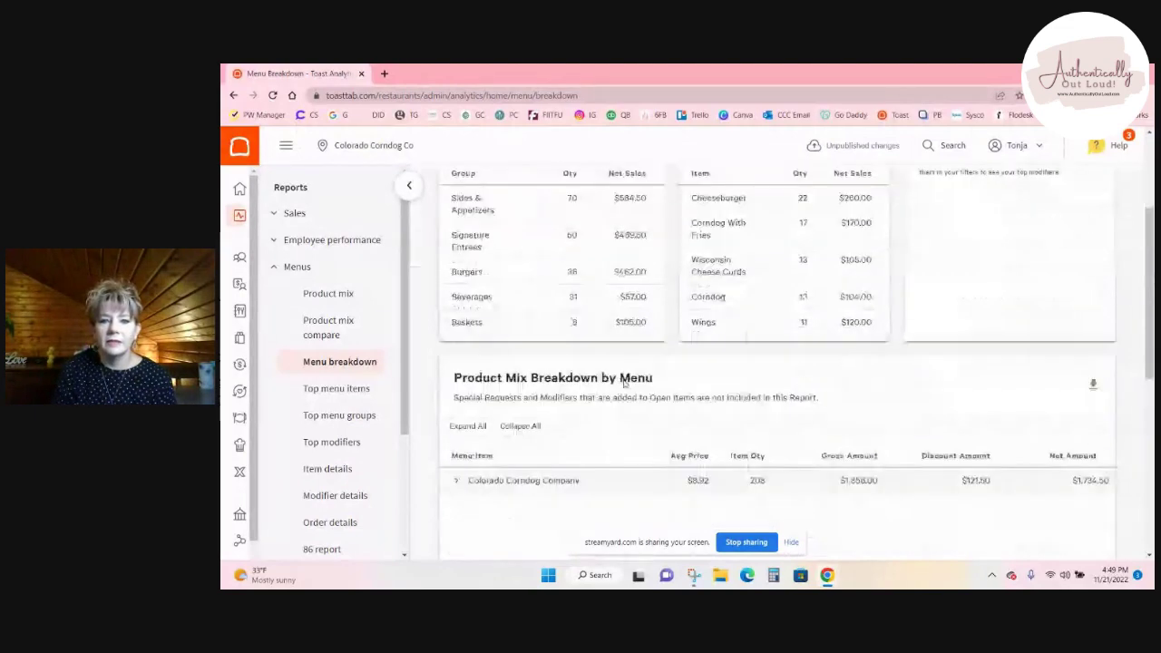
pyautogui.scroll(1, 624, 383)
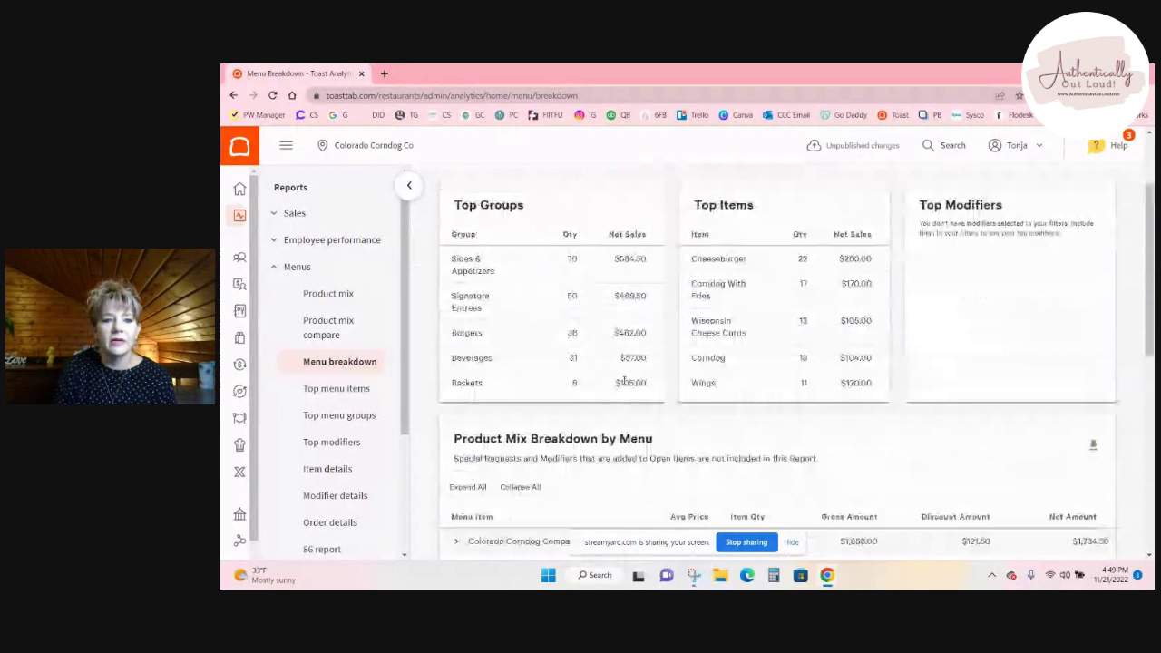
pyautogui.scroll(1, 478, 301)
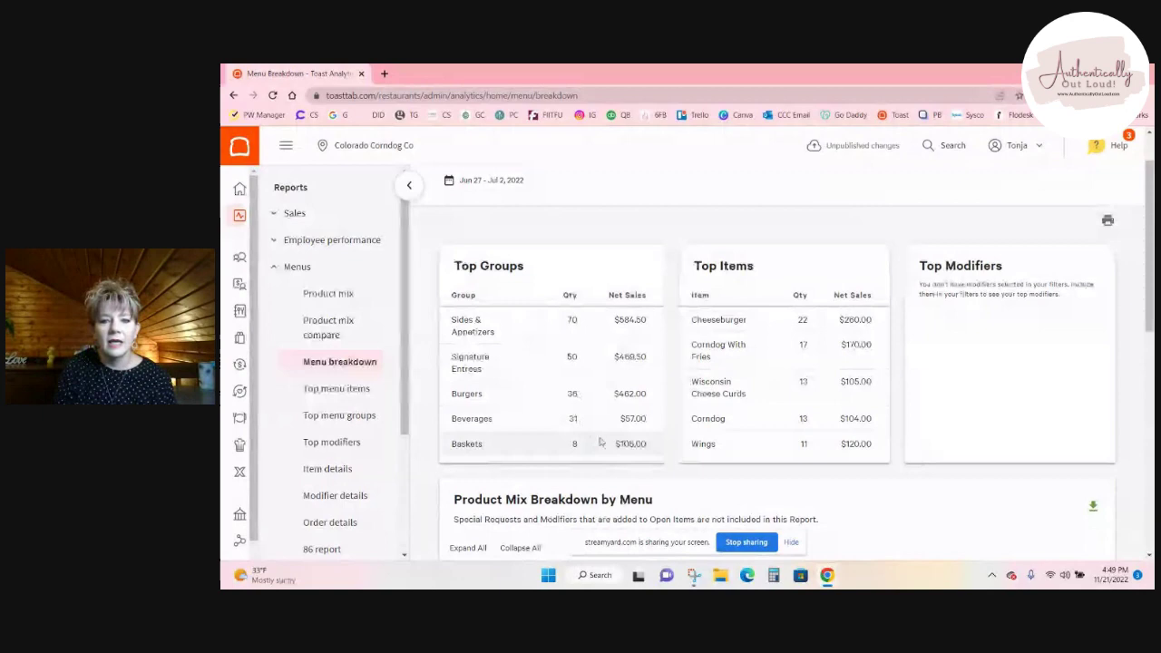
pyautogui.scroll(-2, 594, 441)
pyautogui.scroll(-3, 598, 439)
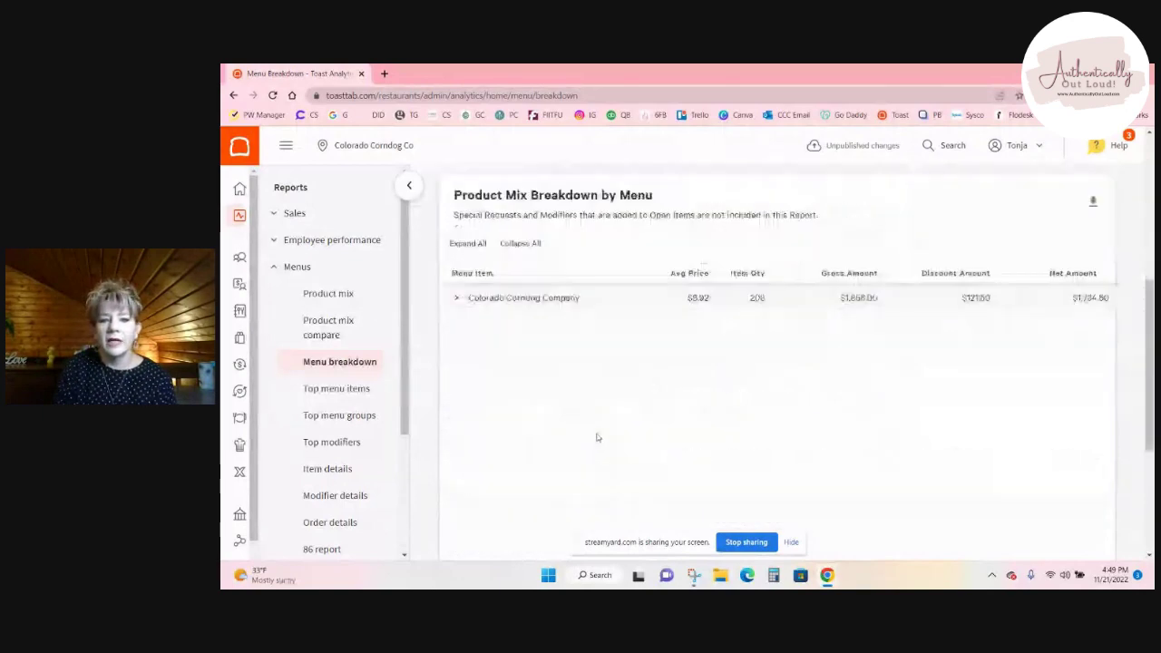
pyautogui.scroll(3, 597, 437)
pyautogui.scroll(3, 597, 437)
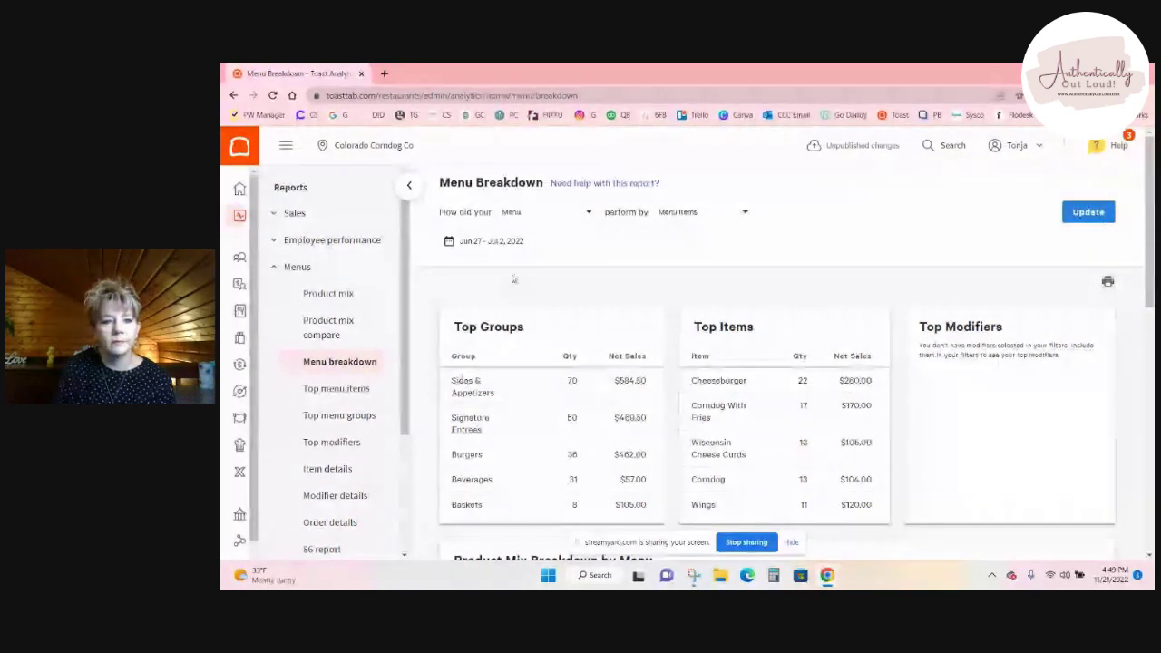
# Step: Check and then uncheck Portions, leaving Menu Items as the only item type
pyautogui.click(679, 214)
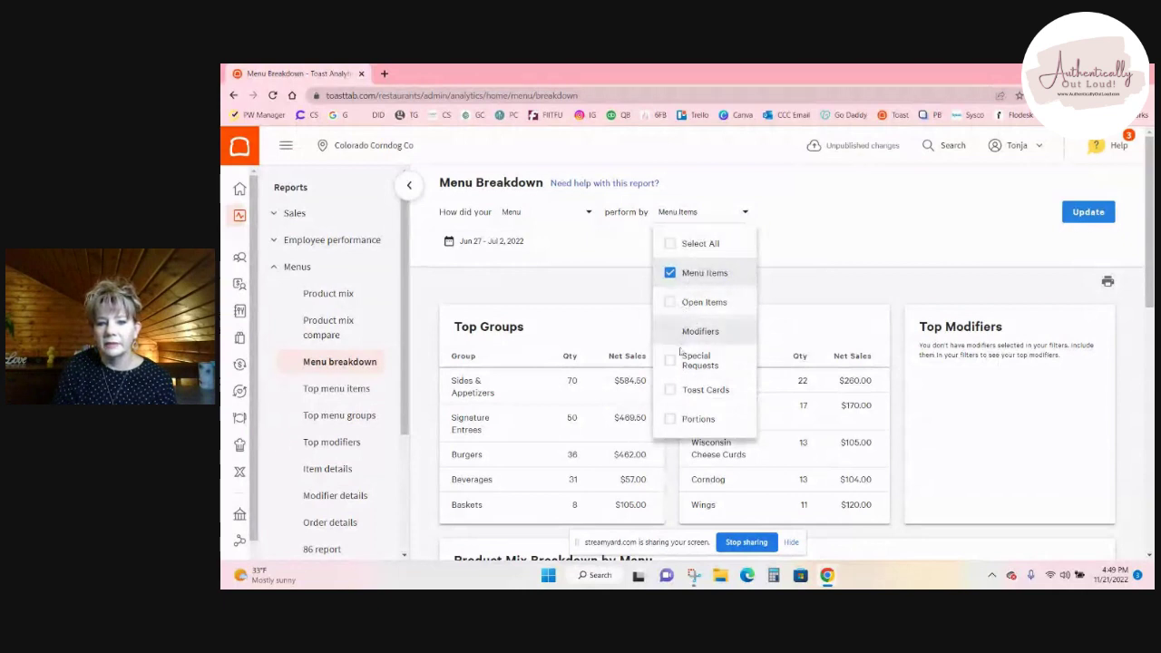
pyautogui.click(684, 419)
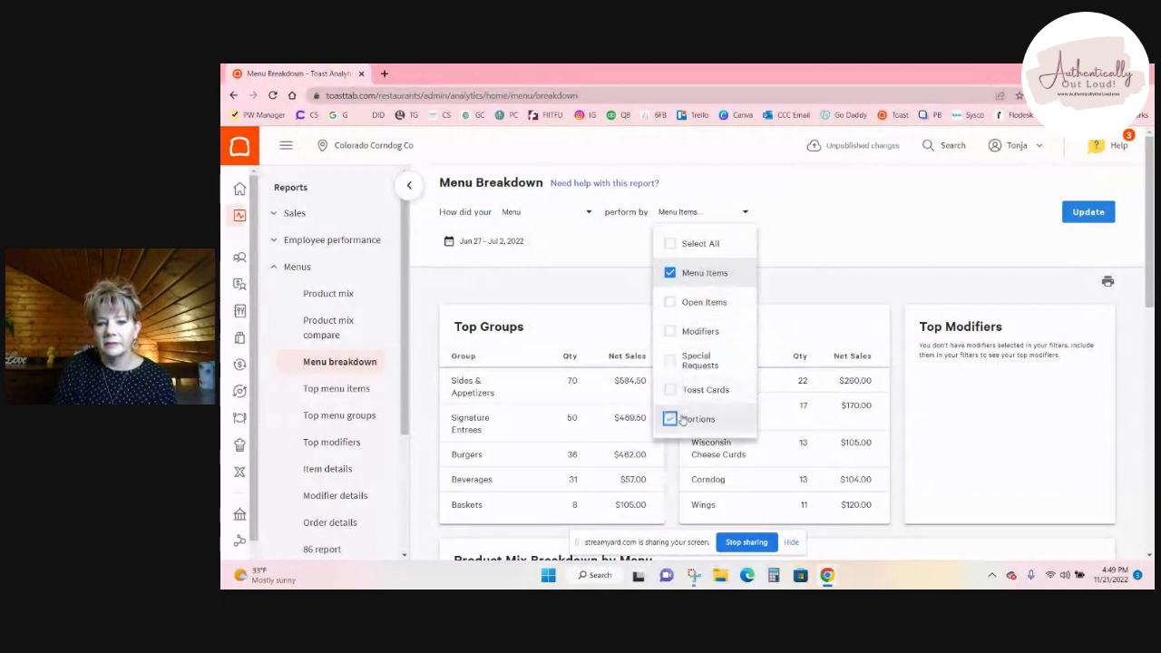
pyautogui.click(682, 419)
pyautogui.scroll(-2, 686, 388)
pyautogui.scroll(1, 687, 388)
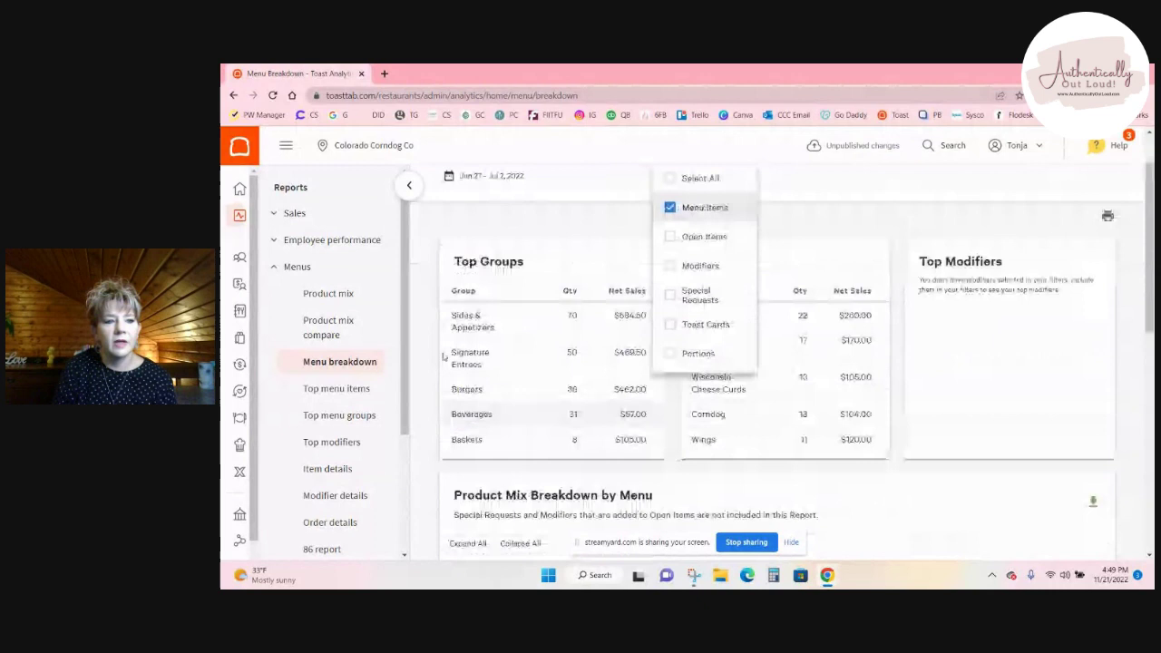
pyautogui.scroll(1, 544, 381)
# Step: Go to the Employees page from the left navigation
pyautogui.moveTo(309, 379)
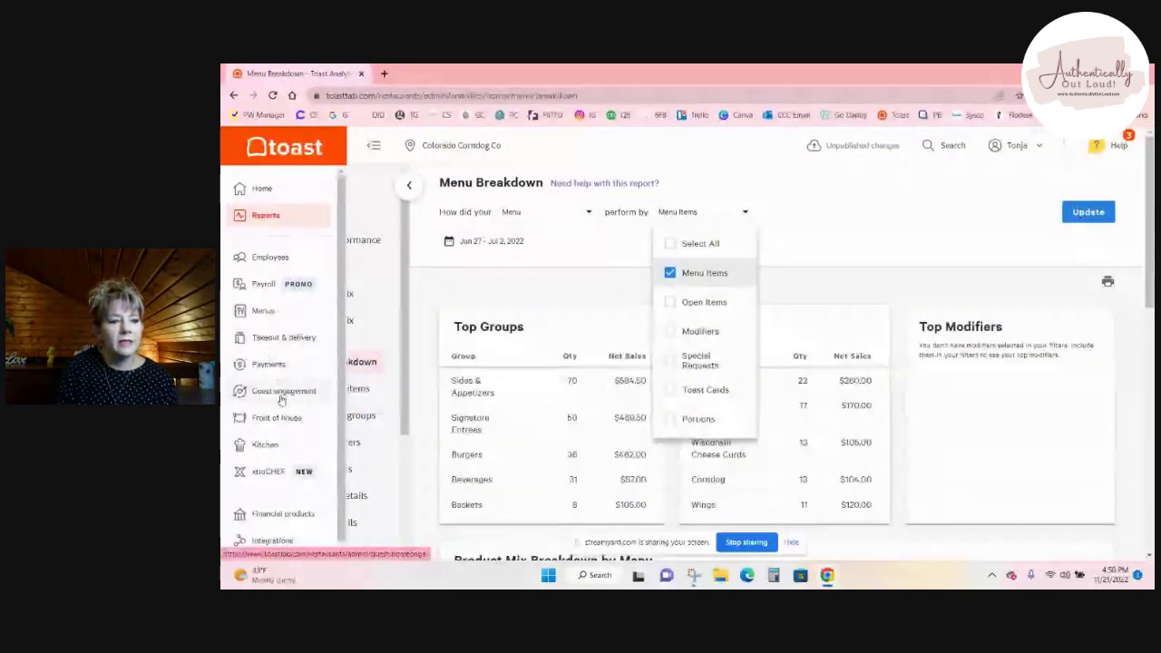
pyautogui.scroll(-1, 280, 399)
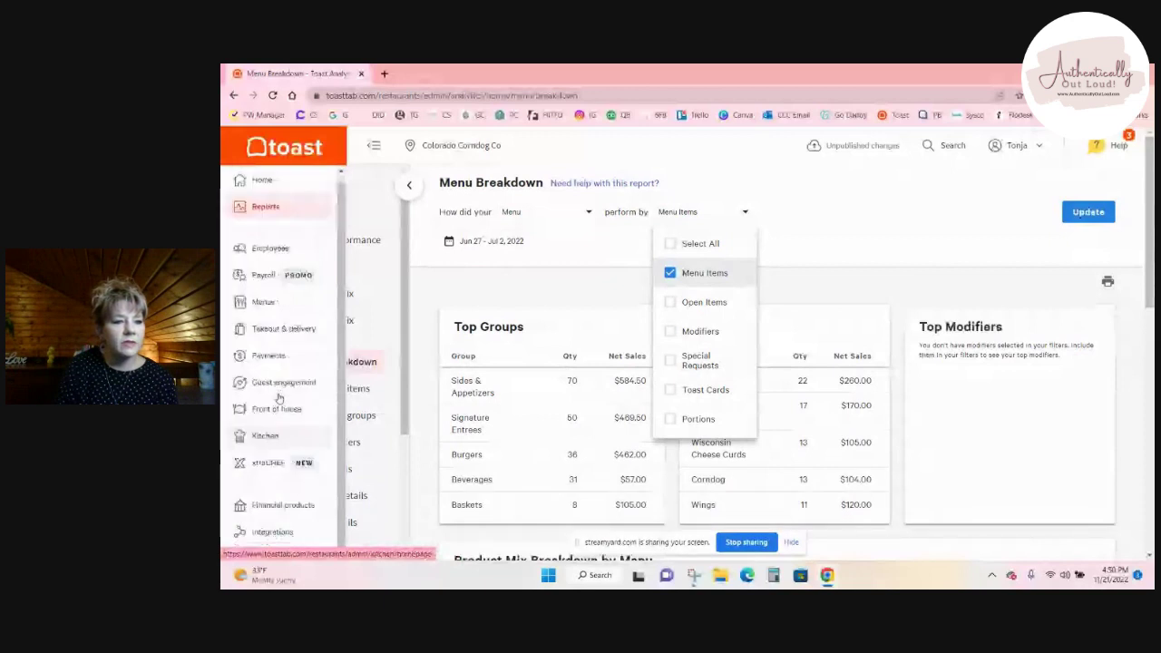
pyautogui.scroll(1, 280, 399)
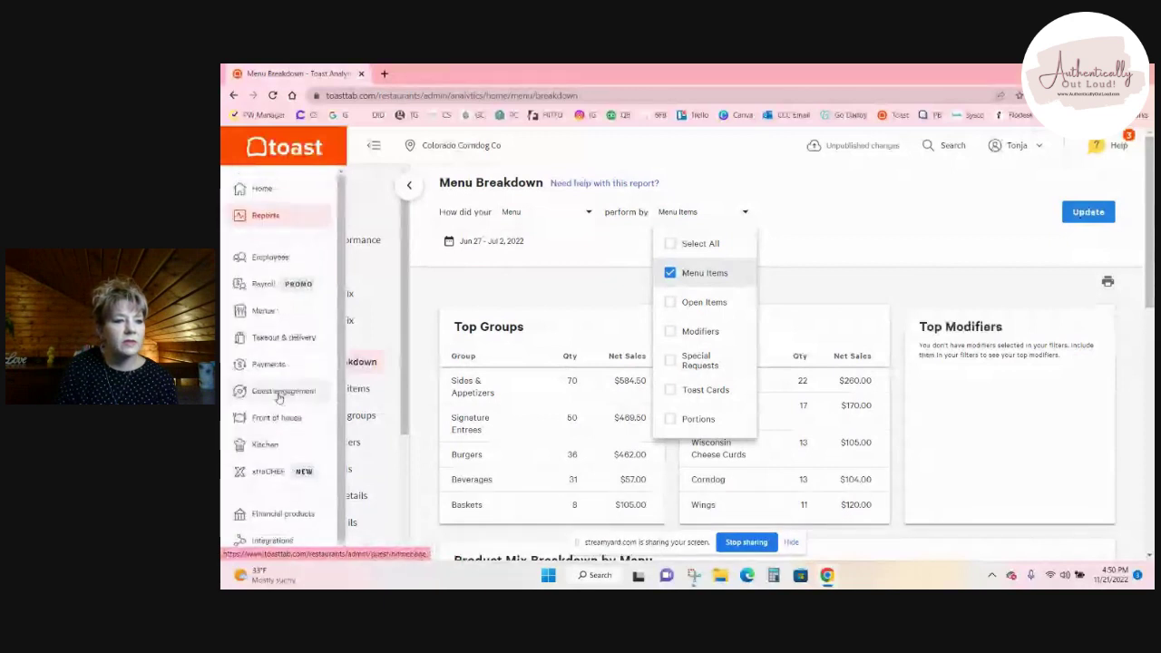
pyautogui.click(262, 259)
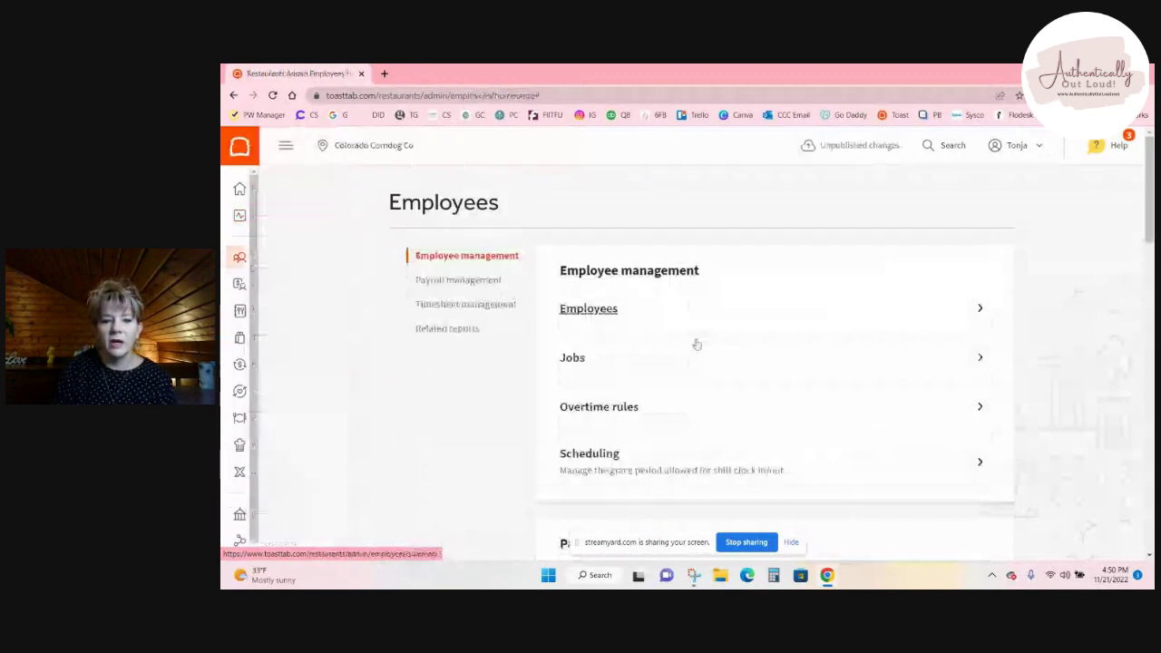
# Step: View the list of seven active employees, then return to the home dashboard
pyautogui.scroll(-1, 850, 337)
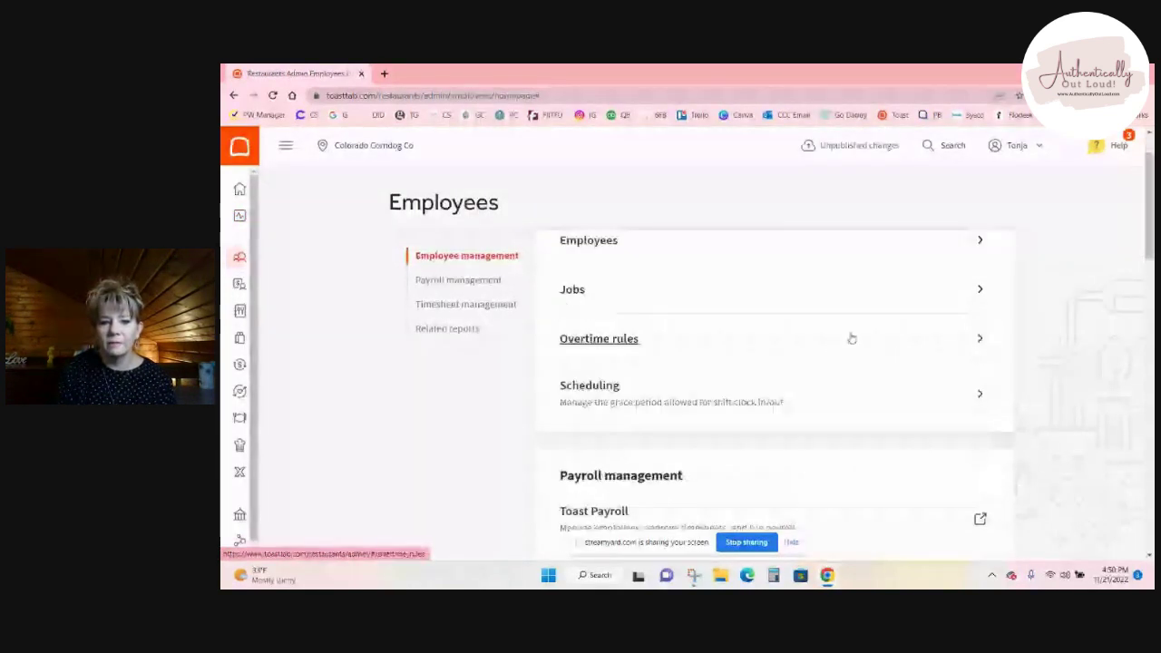
pyautogui.scroll(-2, 851, 337)
pyautogui.scroll(3, 847, 348)
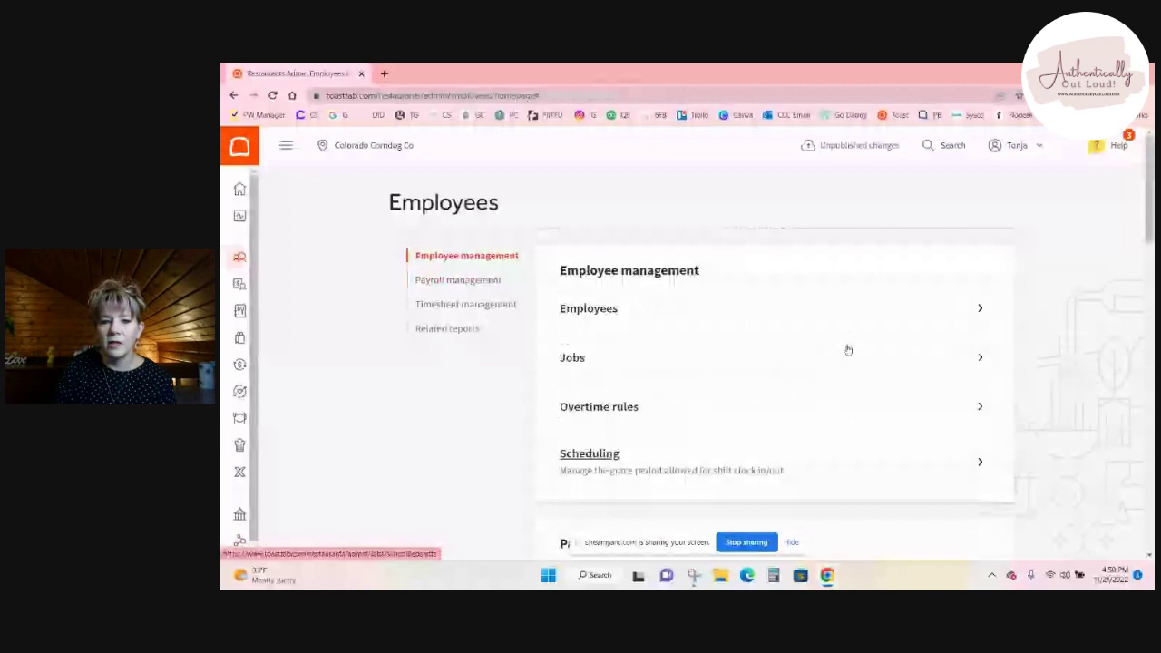
pyautogui.click(977, 312)
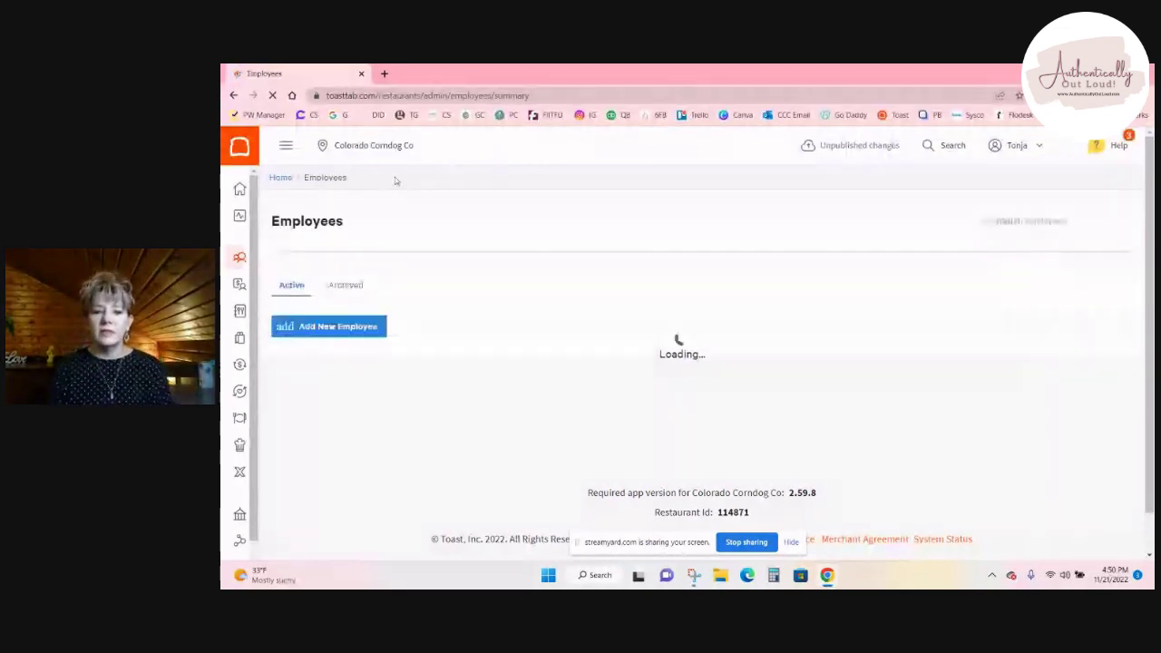
pyautogui.scroll(-2, 849, 330)
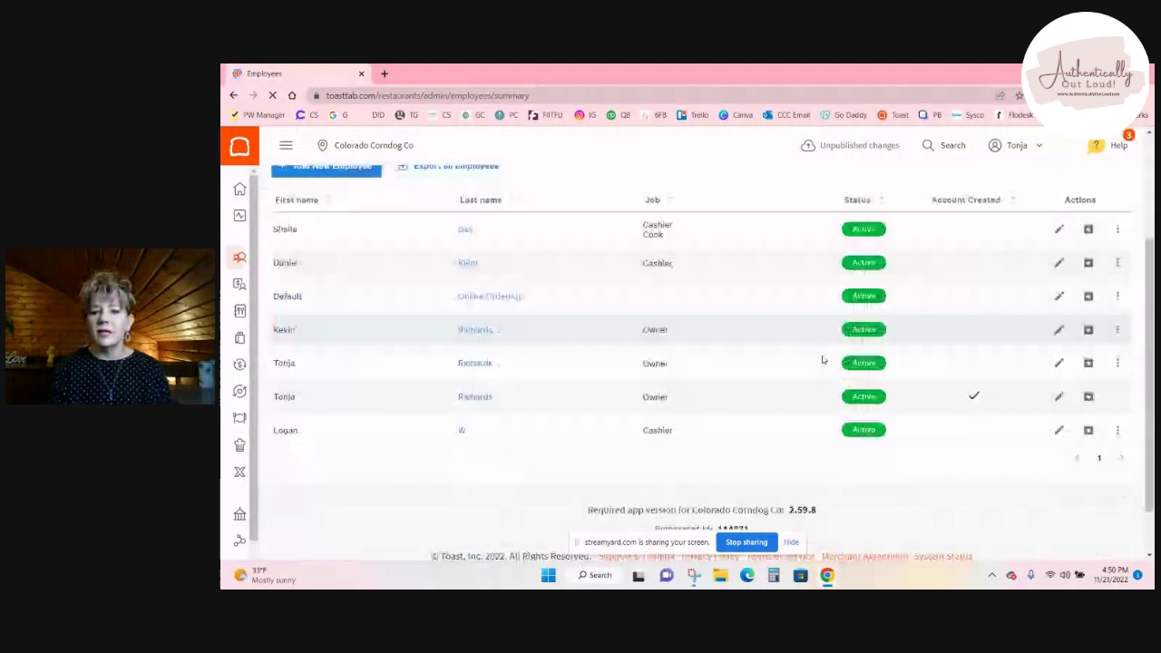
pyautogui.scroll(-1, 952, 390)
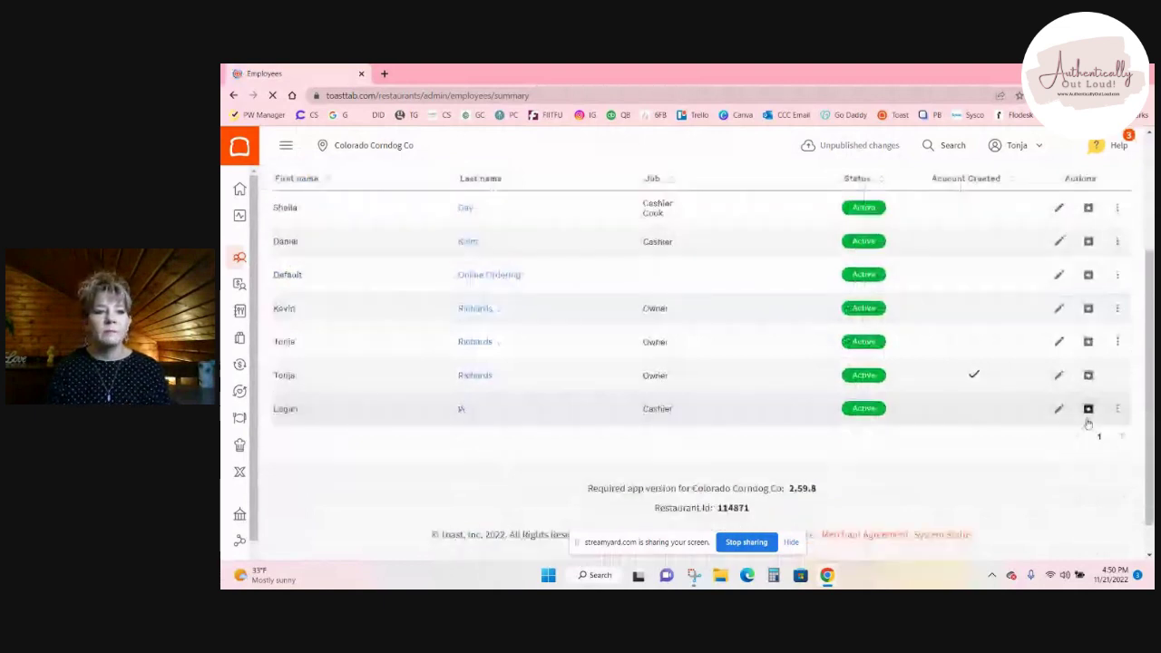
pyautogui.scroll(2, 336, 423)
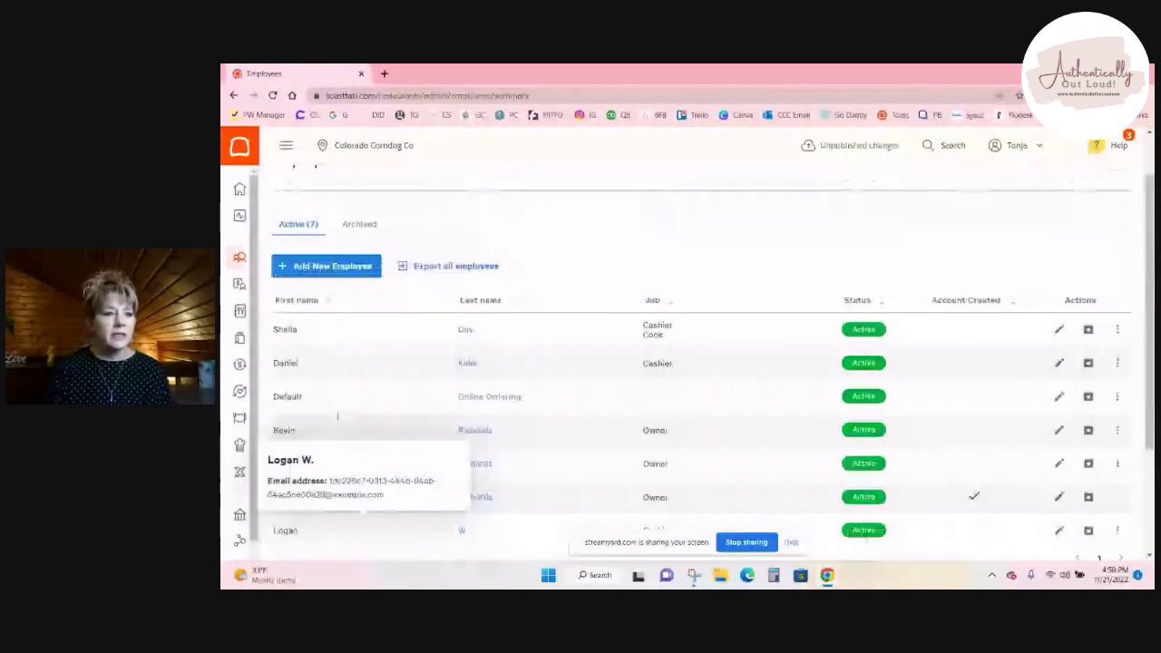
pyautogui.scroll(1, 338, 416)
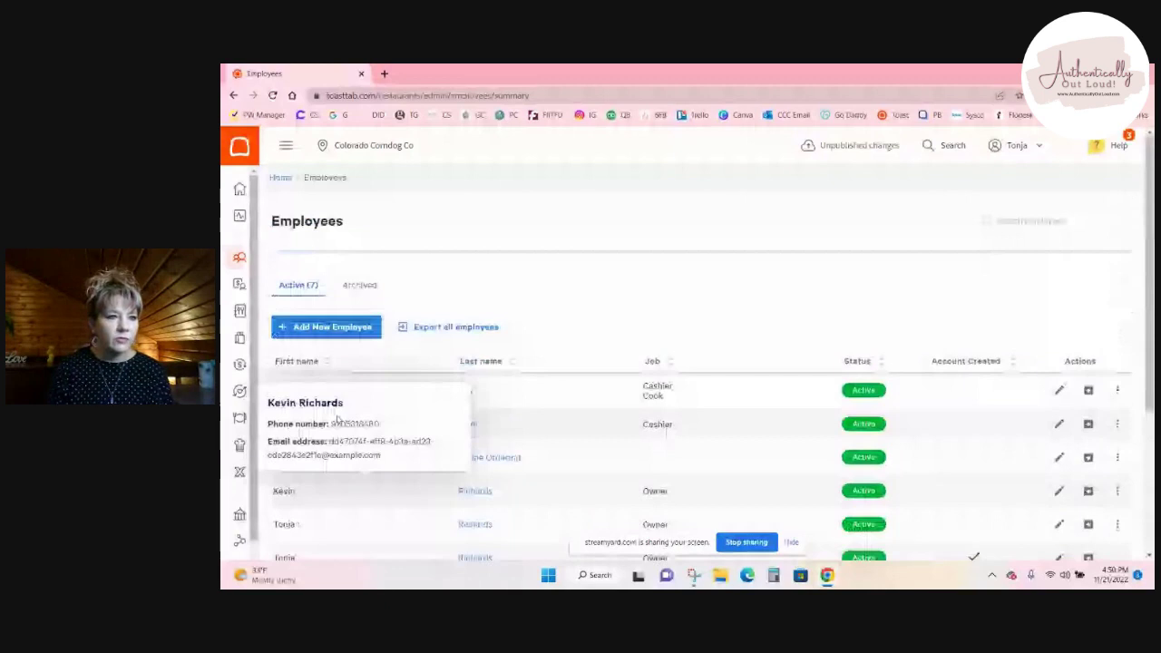
pyautogui.click(263, 188)
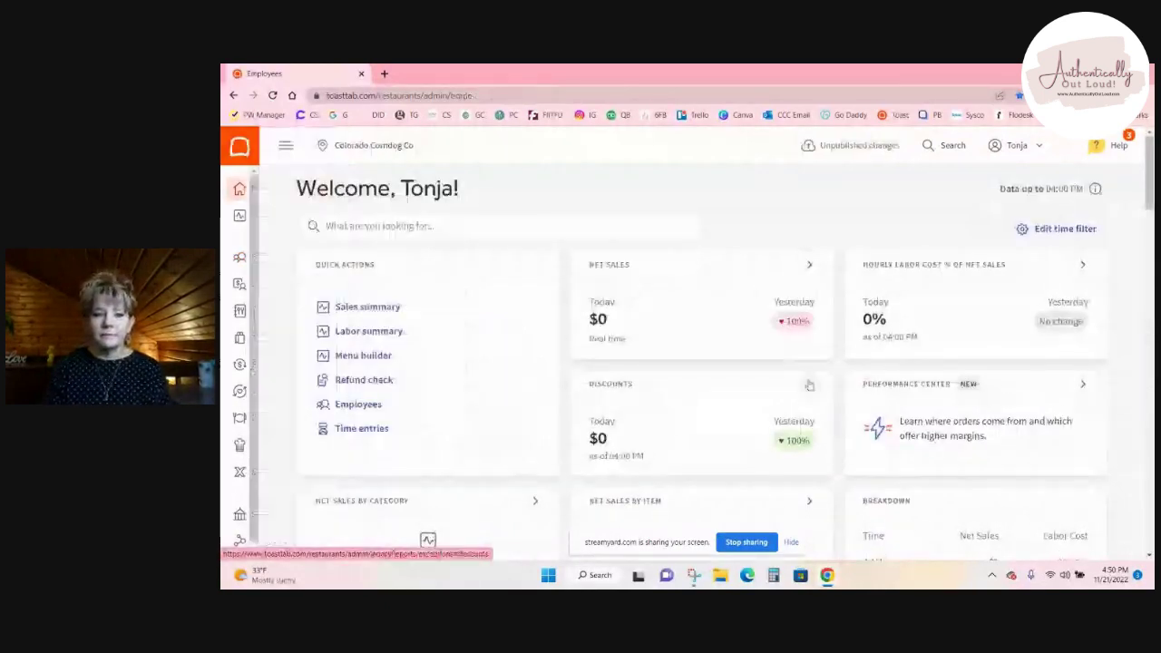
pyautogui.scroll(-10, 809, 386)
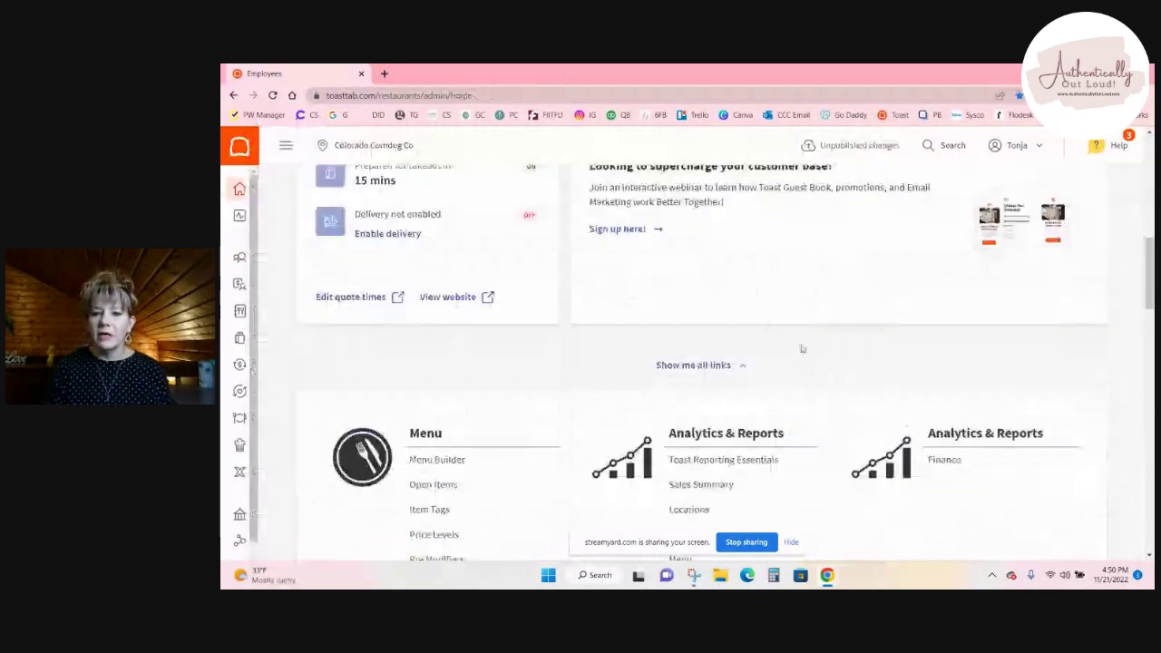
pyautogui.scroll(-4, 802, 348)
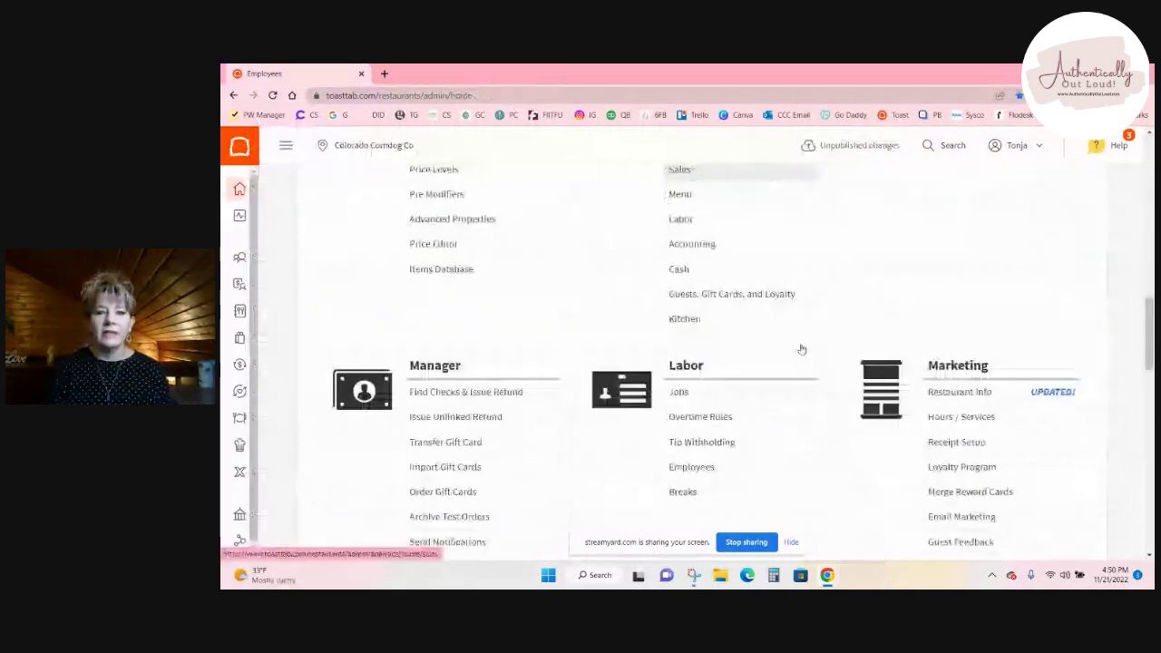
pyautogui.scroll(-2, 802, 349)
pyautogui.scroll(4, 799, 351)
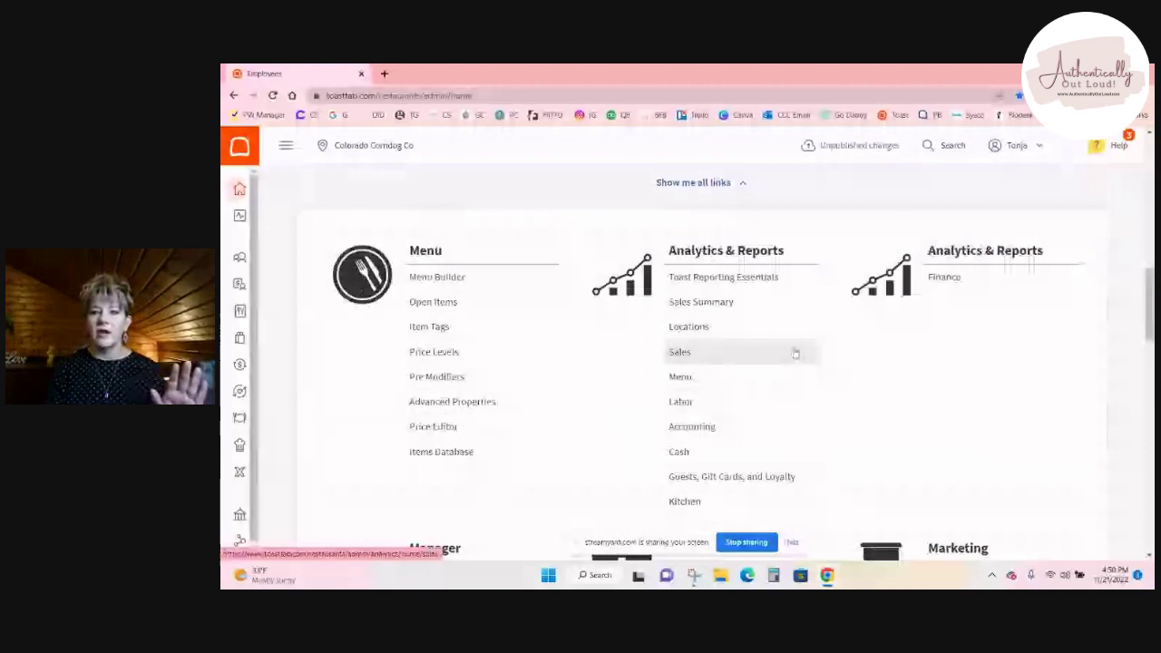
pyautogui.scroll(-1, 795, 353)
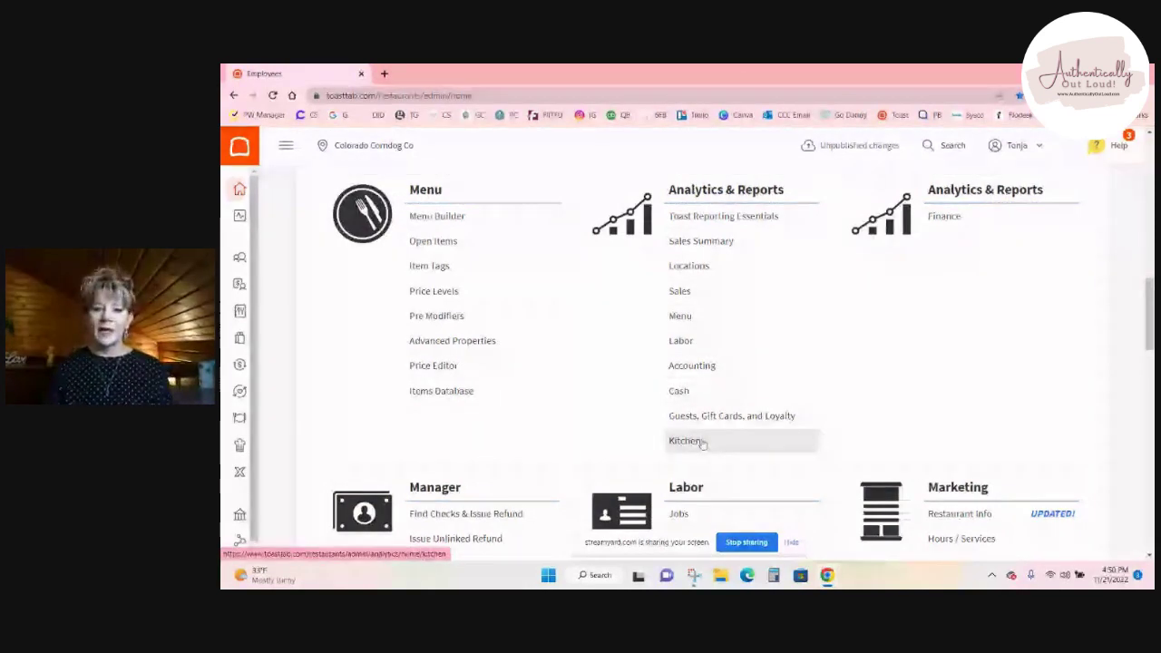
pyautogui.scroll(-2, 702, 443)
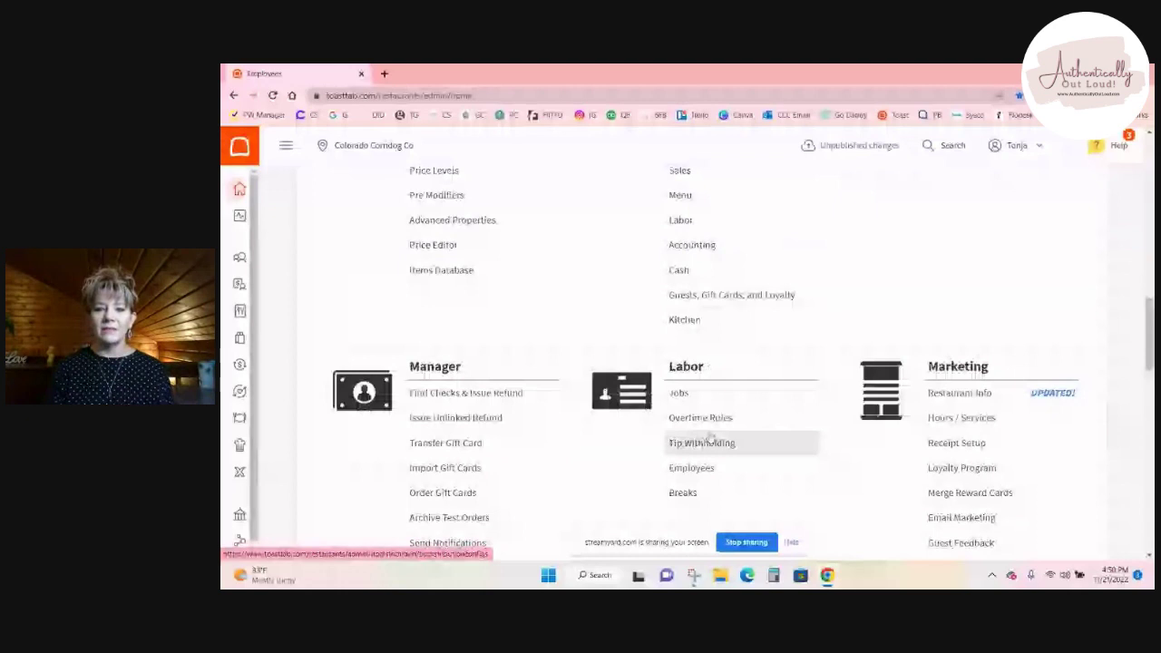
pyautogui.scroll(-2, 925, 402)
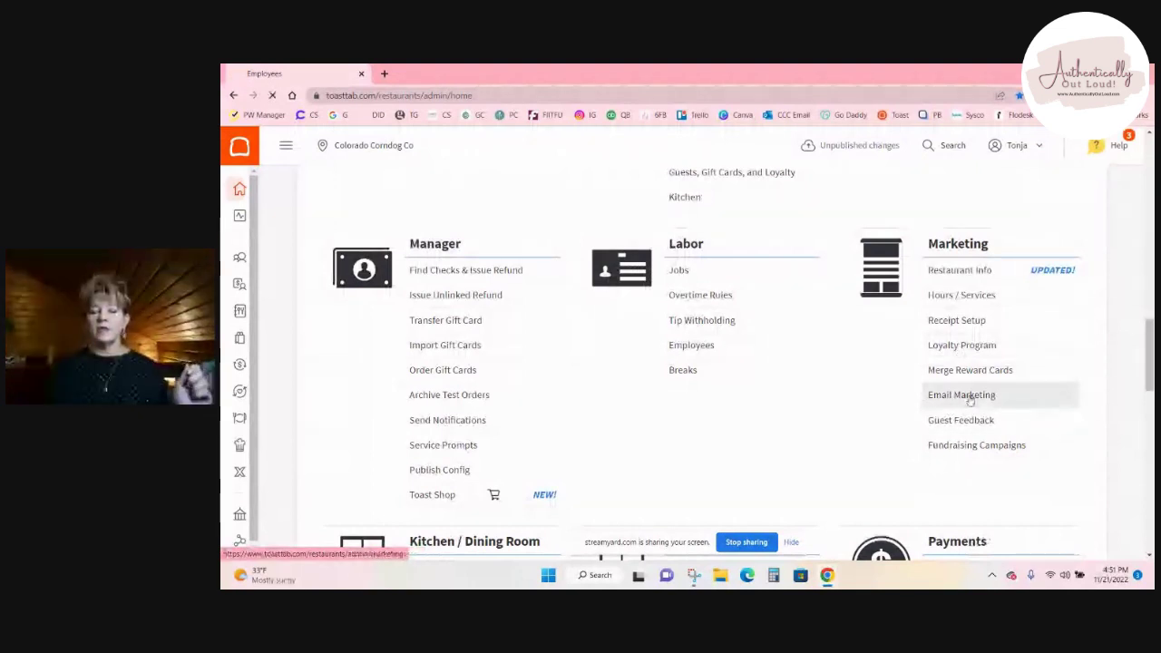
# Step: Open Email Marketing and review its 565 emails sent, $336 sales and campaign list
pyautogui.click(968, 399)
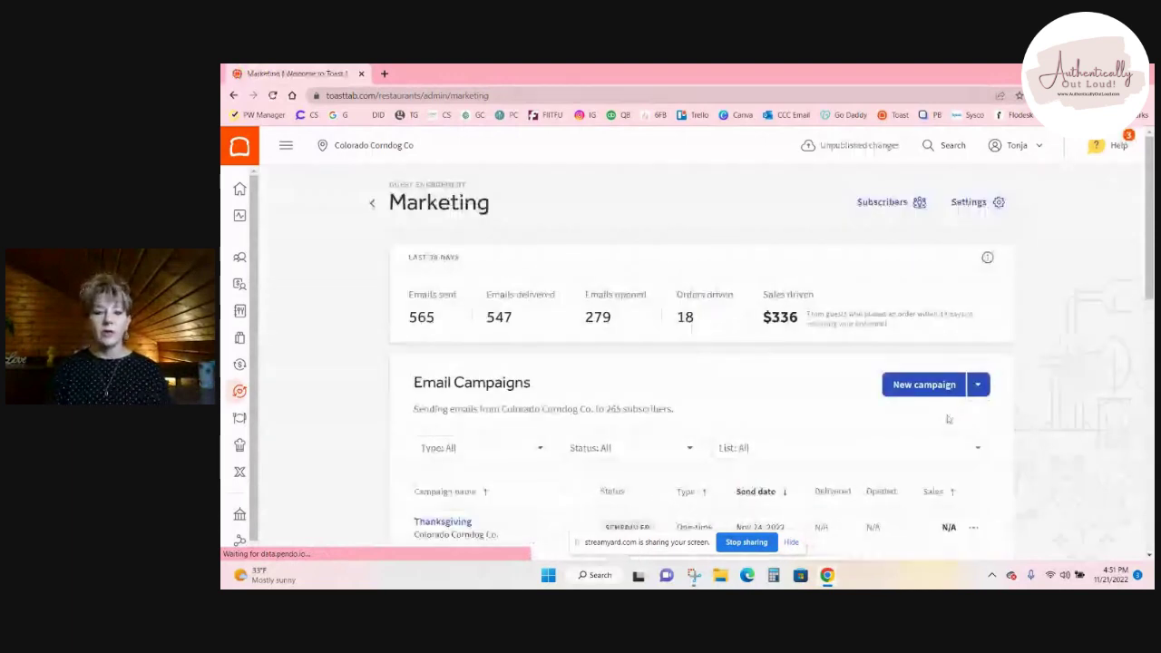
pyautogui.scroll(-1, 808, 373)
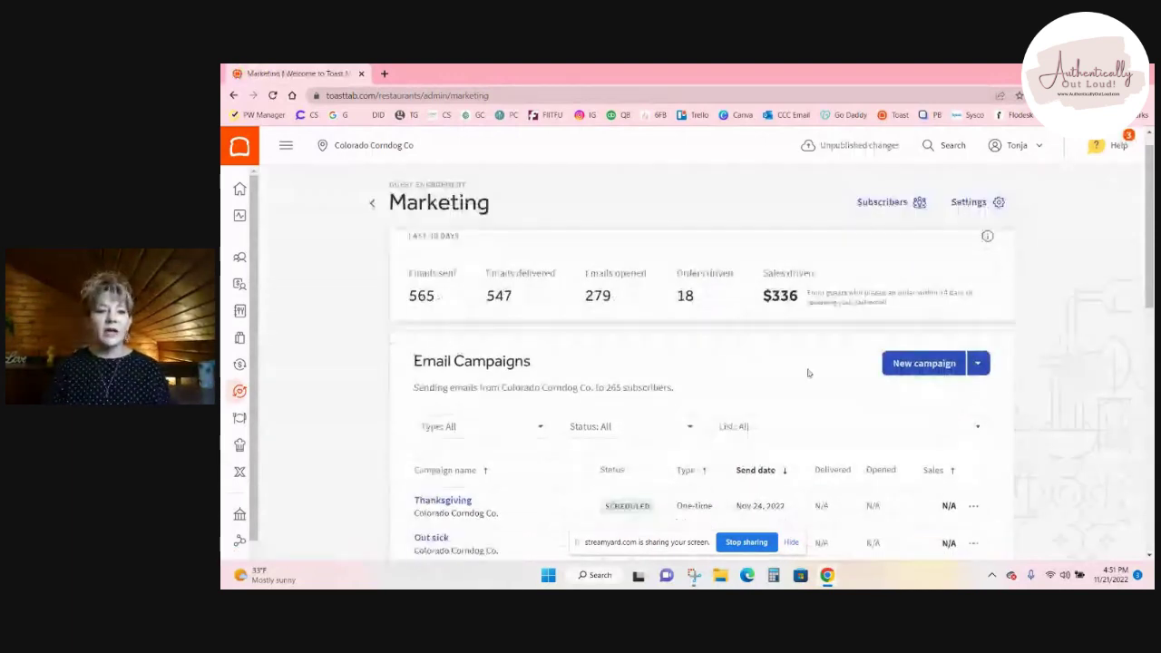
pyautogui.scroll(-2, 808, 373)
pyautogui.scroll(-5, 808, 373)
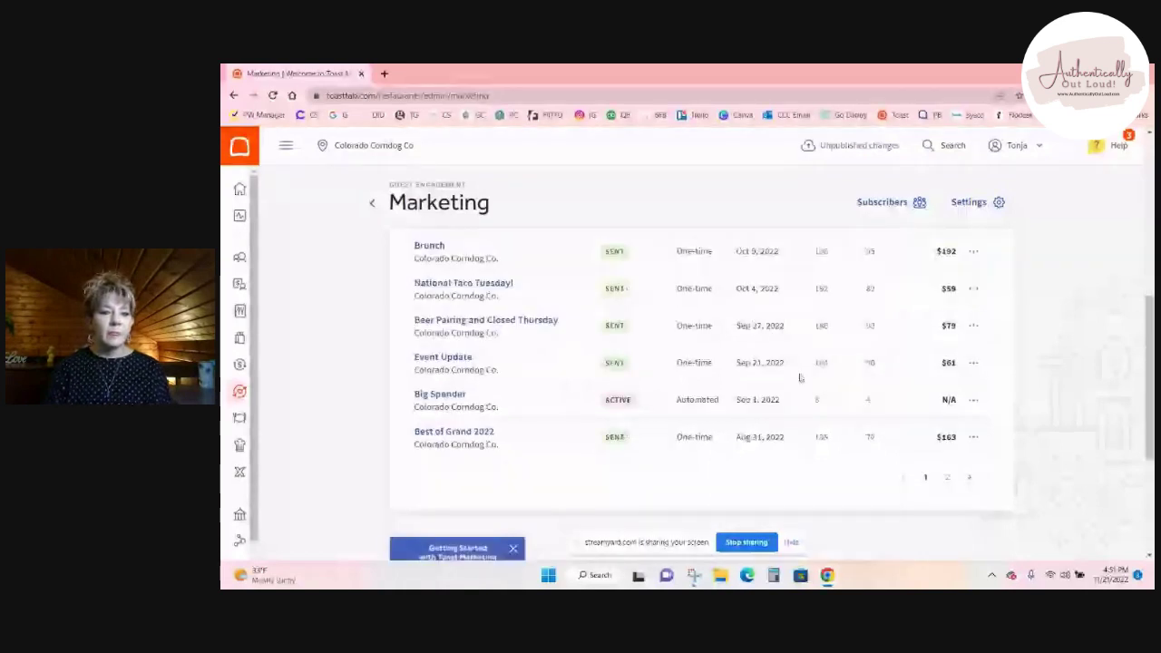
pyautogui.scroll(2, 800, 380)
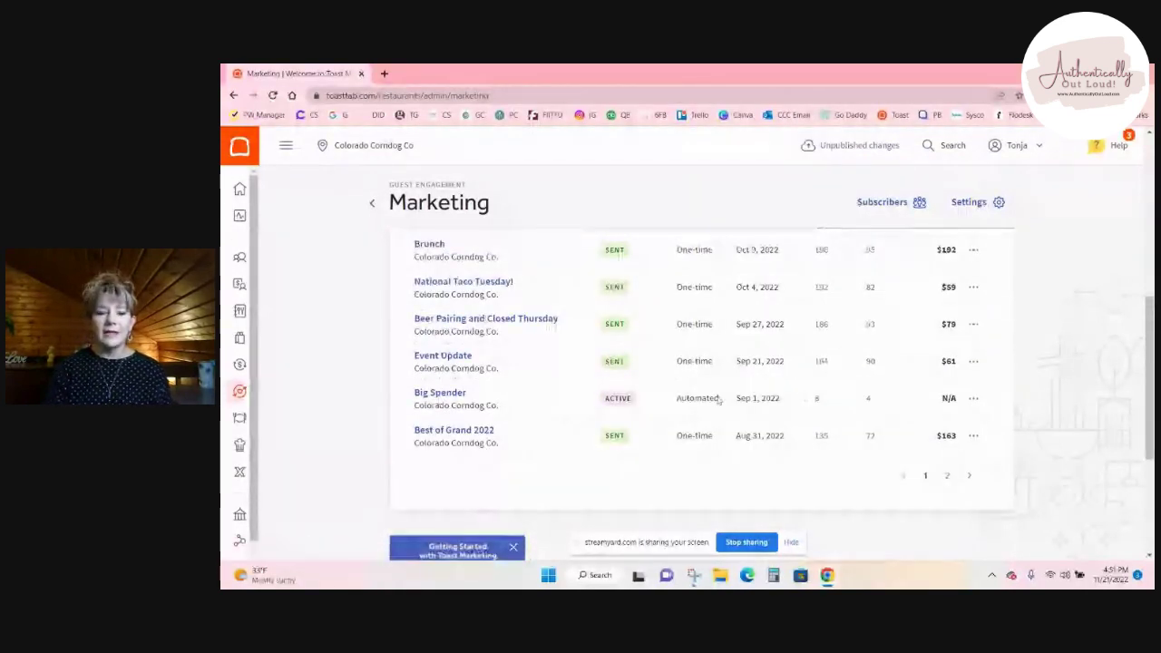
pyautogui.scroll(1, 446, 401)
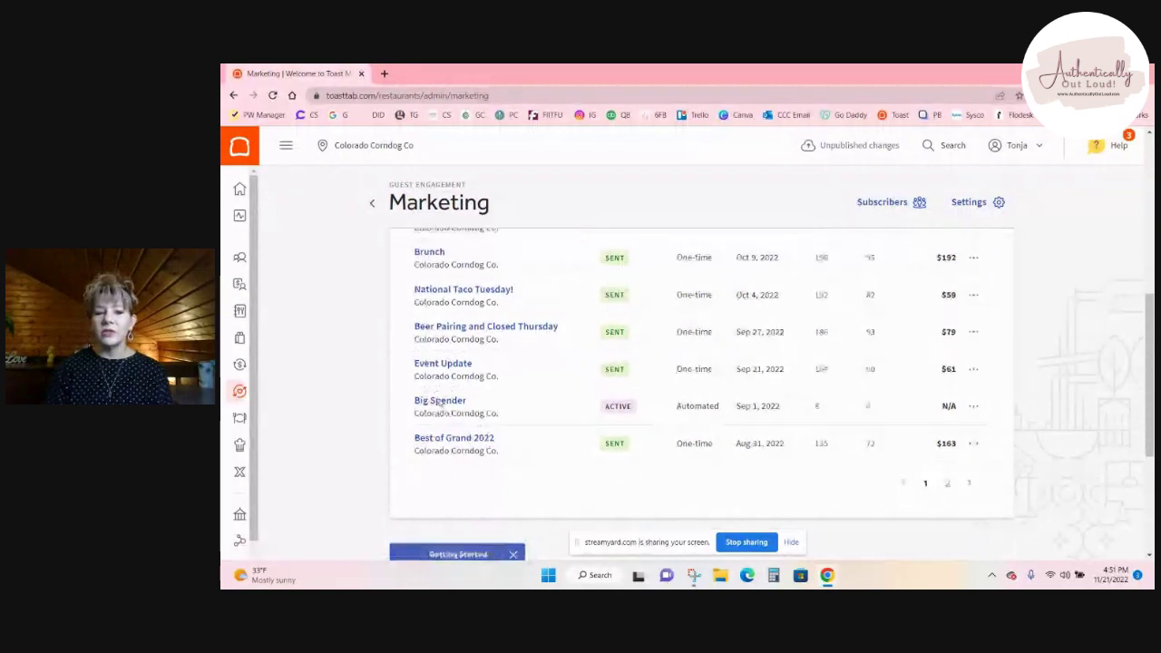
pyautogui.scroll(1, 658, 437)
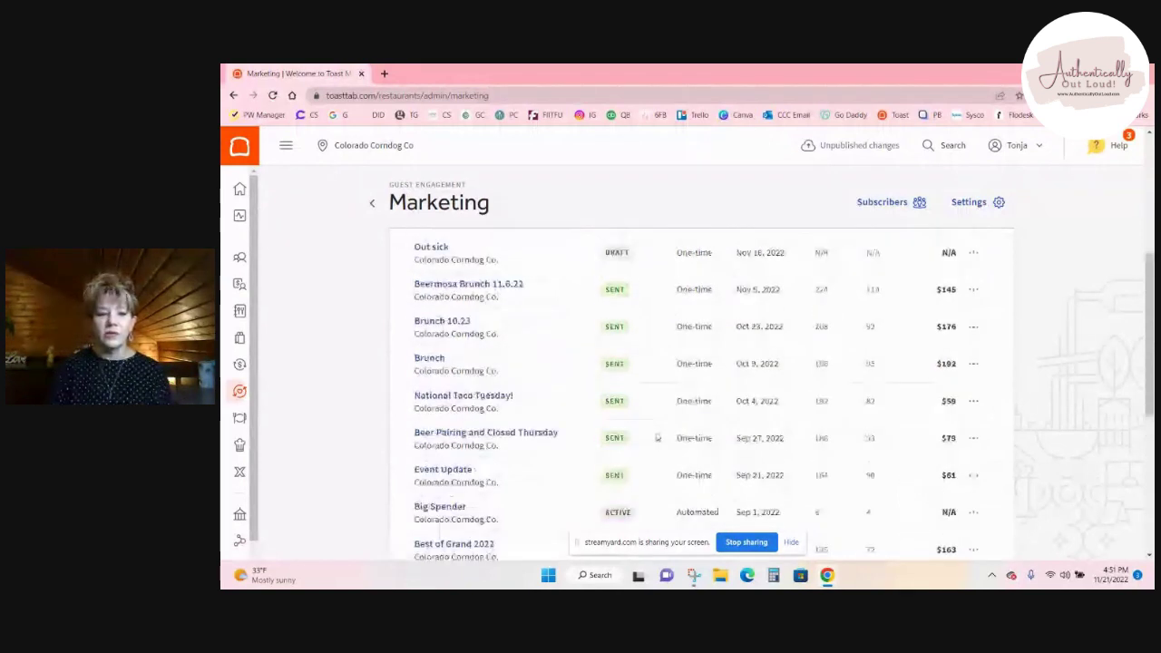
pyautogui.scroll(1, 658, 437)
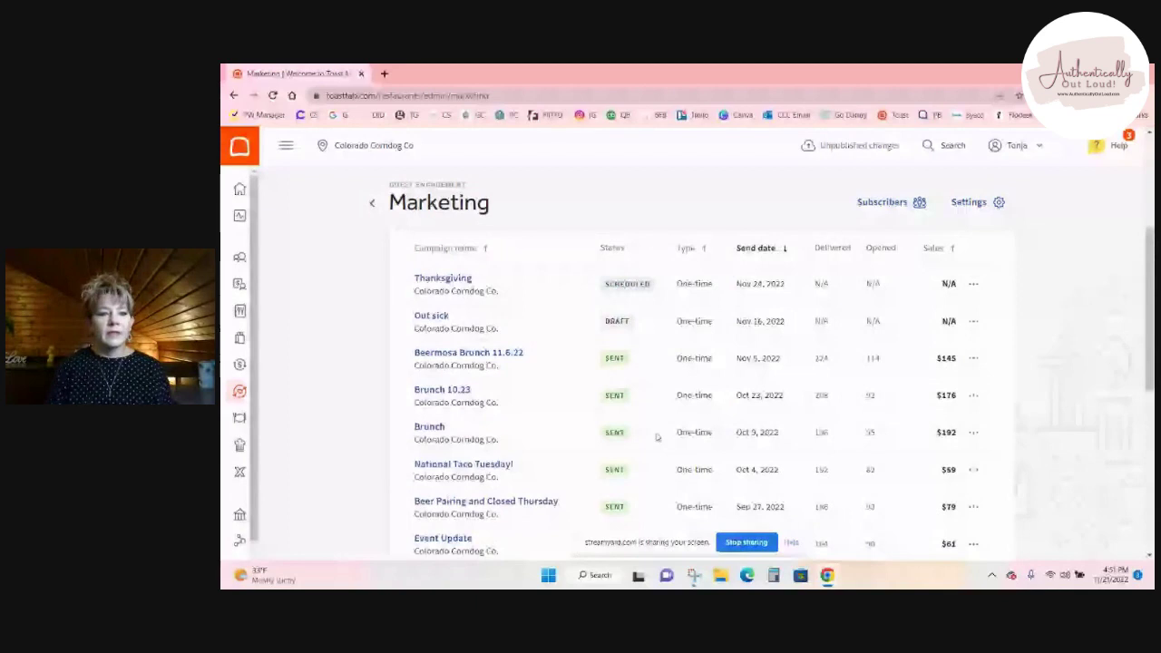
pyautogui.scroll(-3, 488, 291)
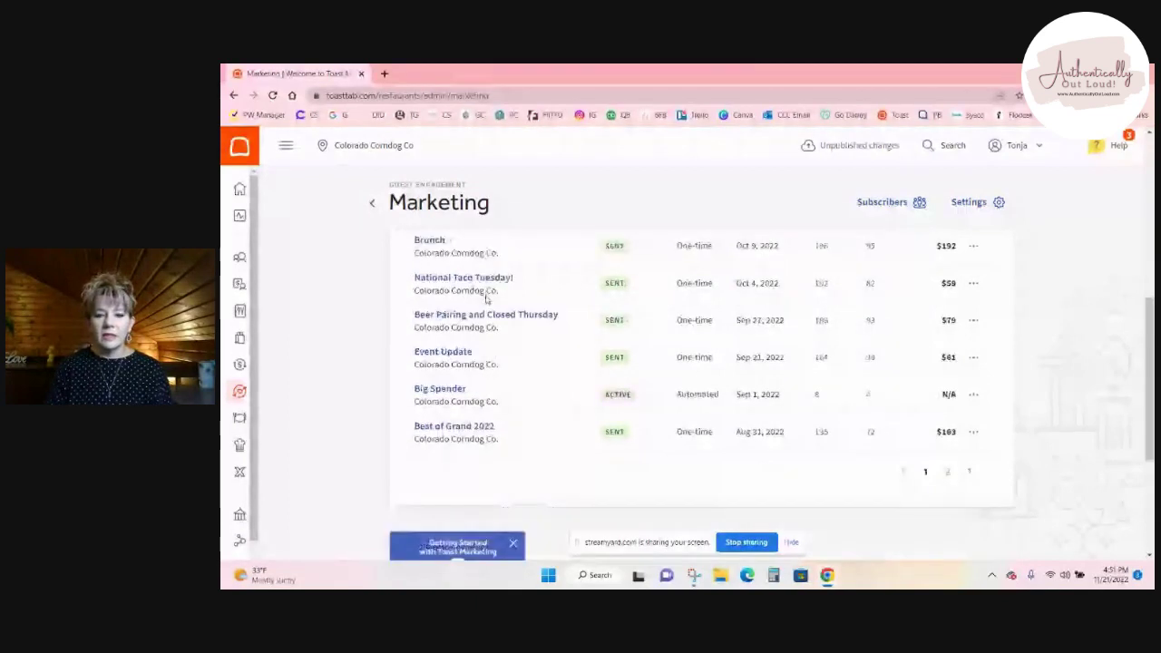
pyautogui.scroll(-2, 544, 312)
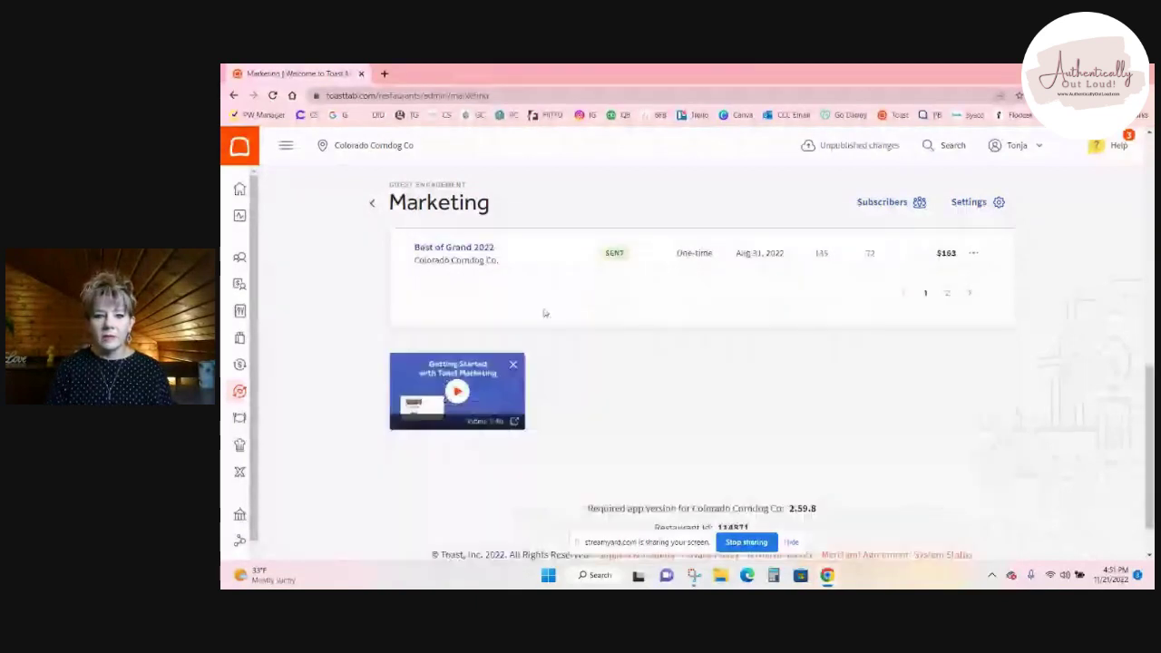
pyautogui.scroll(10, 544, 313)
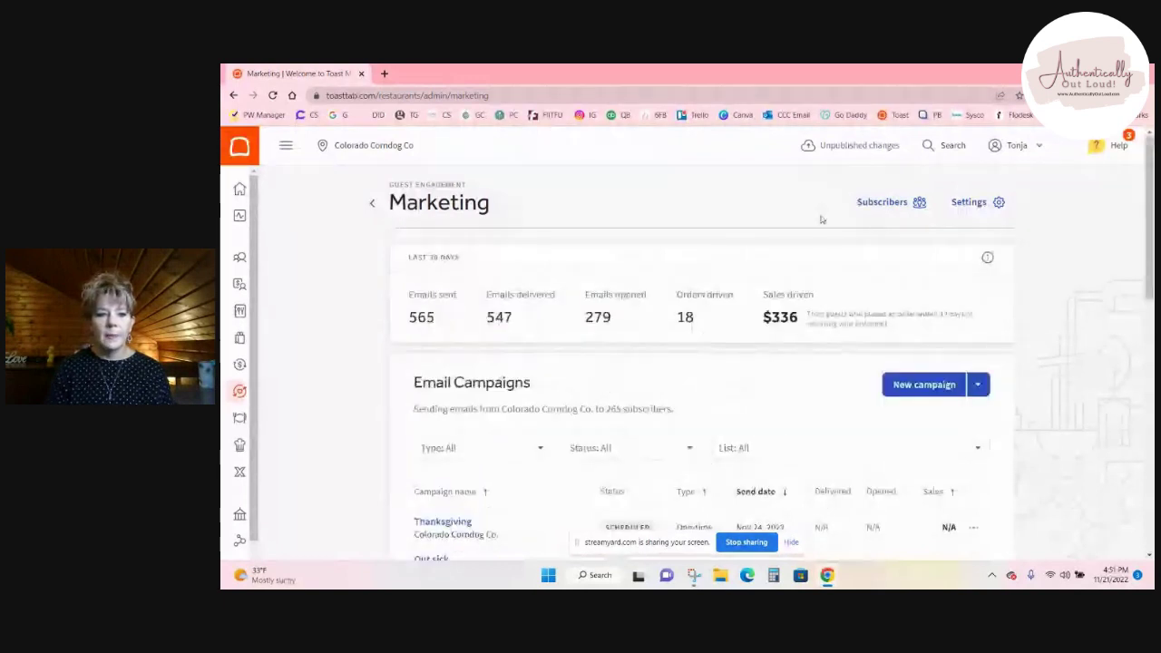
pyautogui.scroll(-1, 866, 248)
pyautogui.scroll(-2, 866, 249)
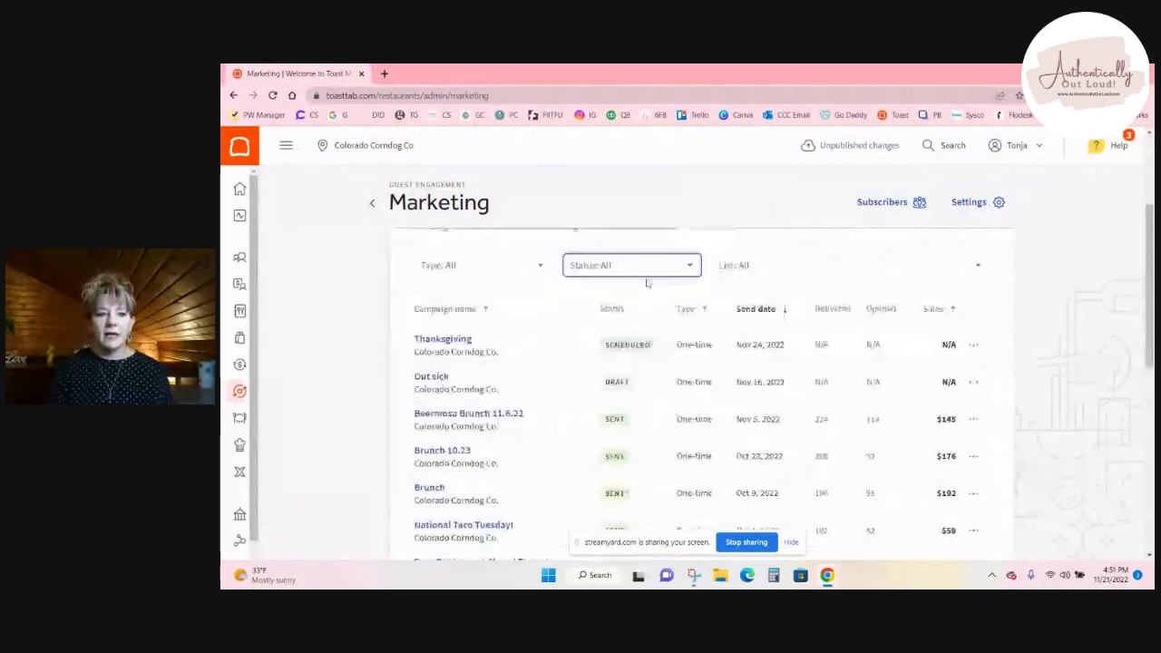
# Step: Open the Thanksgiving campaign, scheduled November 24 for 265 guests, and review its email preview
pyautogui.click(453, 342)
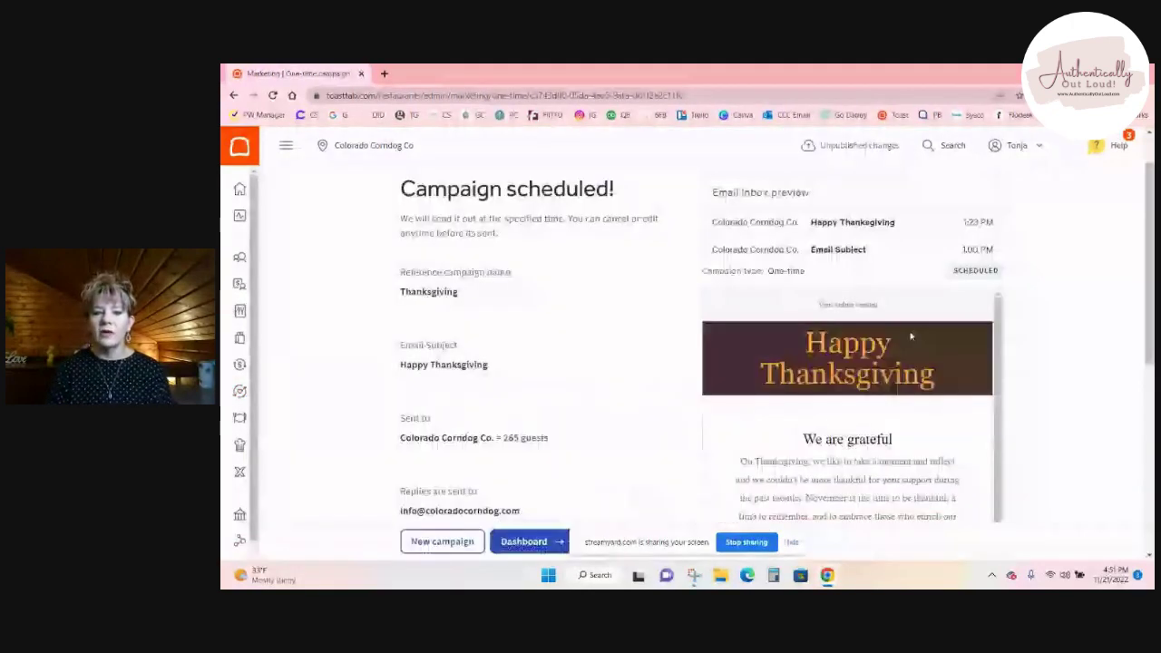
pyautogui.scroll(-1, 911, 337)
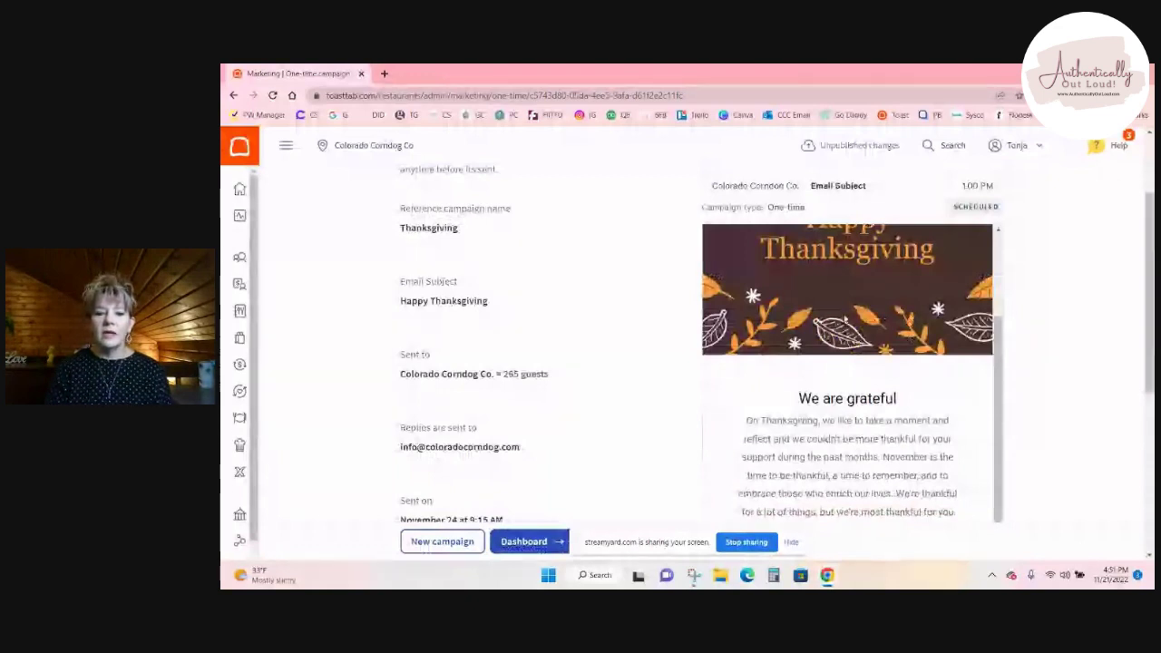
pyautogui.scroll(1, 876, 356)
pyautogui.scroll(-3, 876, 355)
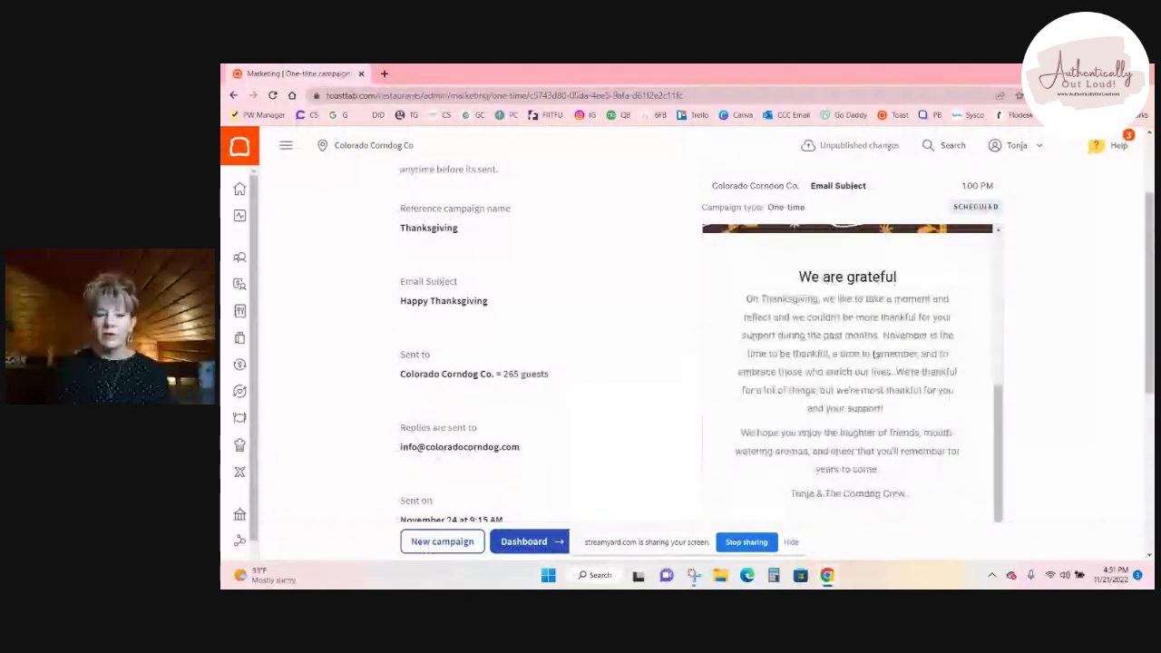
pyautogui.scroll(1, 876, 356)
pyautogui.scroll(2, 570, 428)
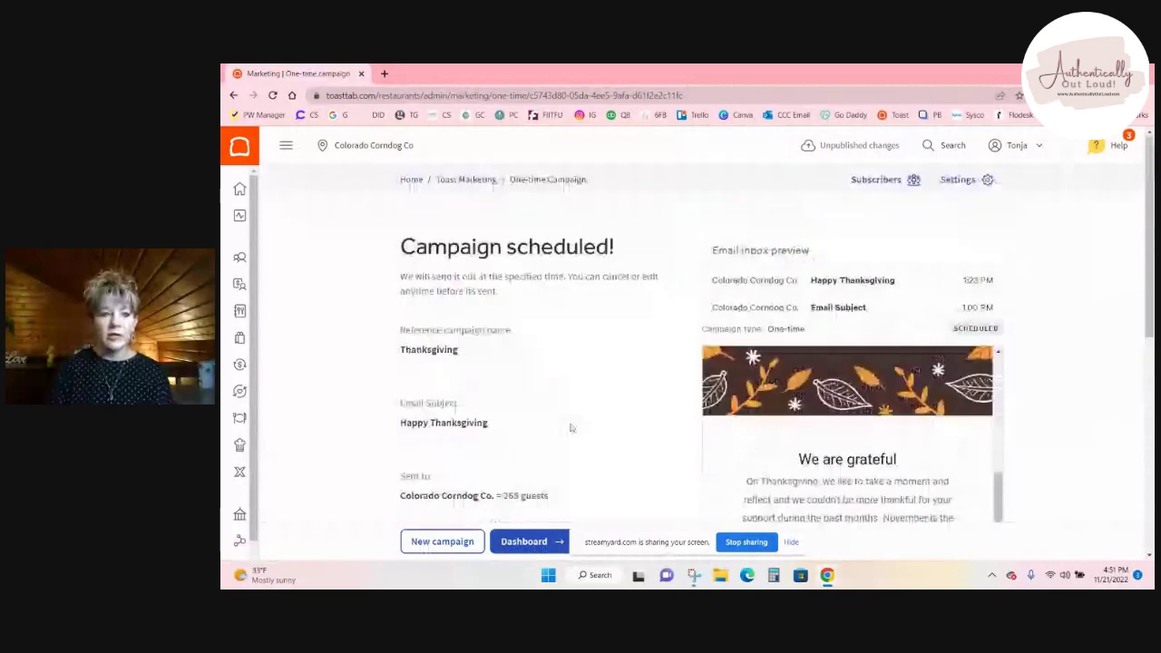
# Step: Go back to the Toast Marketing campaign list and scroll through its campaigns
pyautogui.click(464, 182)
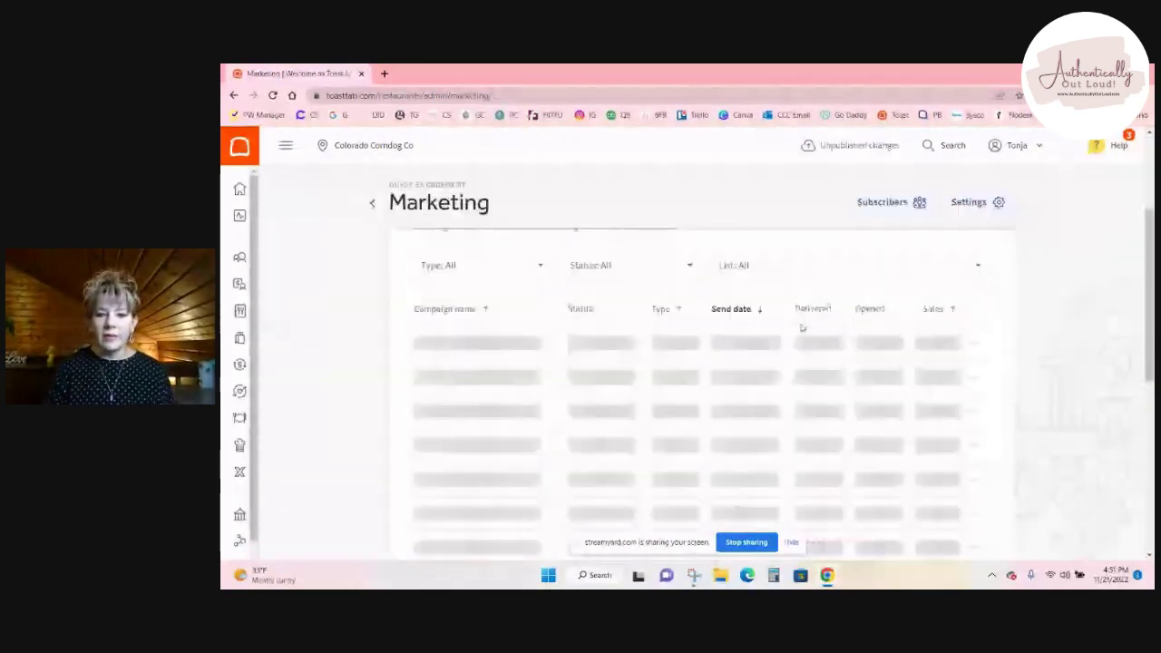
pyautogui.scroll(-10, 522, 344)
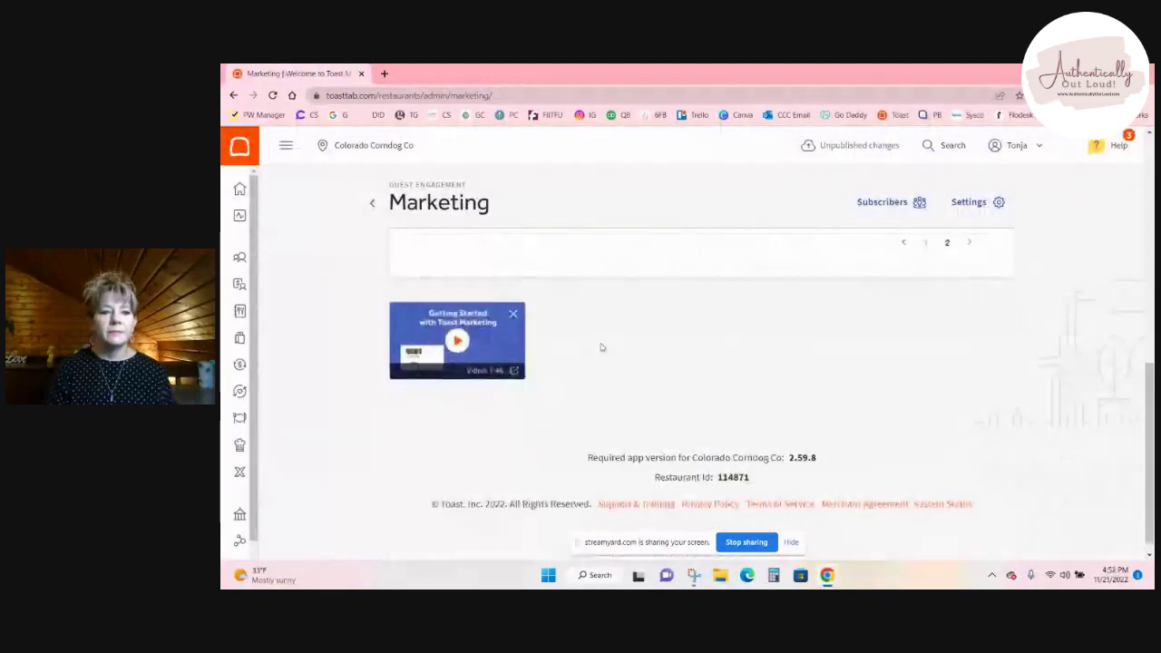
pyautogui.scroll(3, 603, 347)
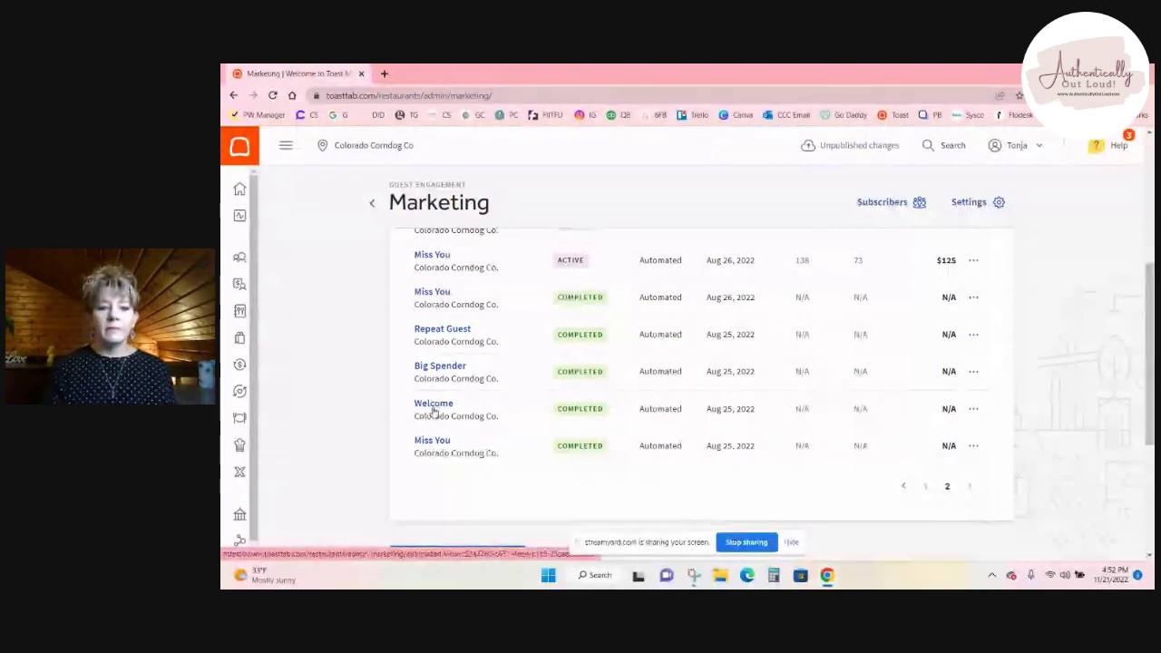
pyautogui.scroll(1, 434, 411)
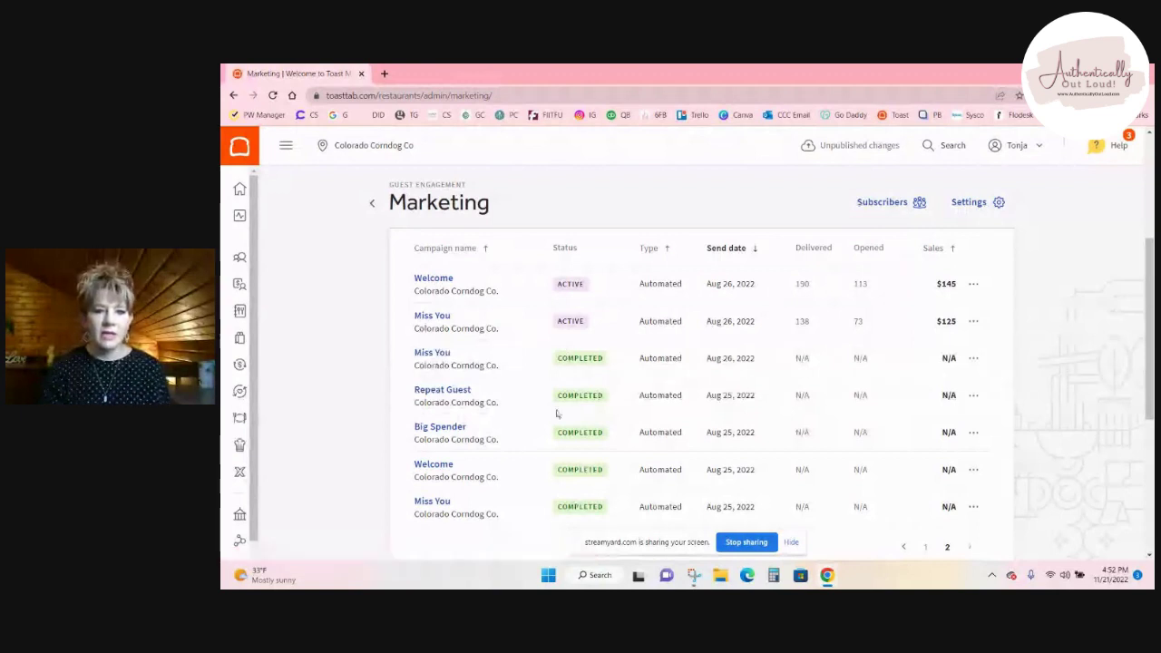
pyautogui.scroll(-3, 556, 411)
pyautogui.scroll(3, 556, 413)
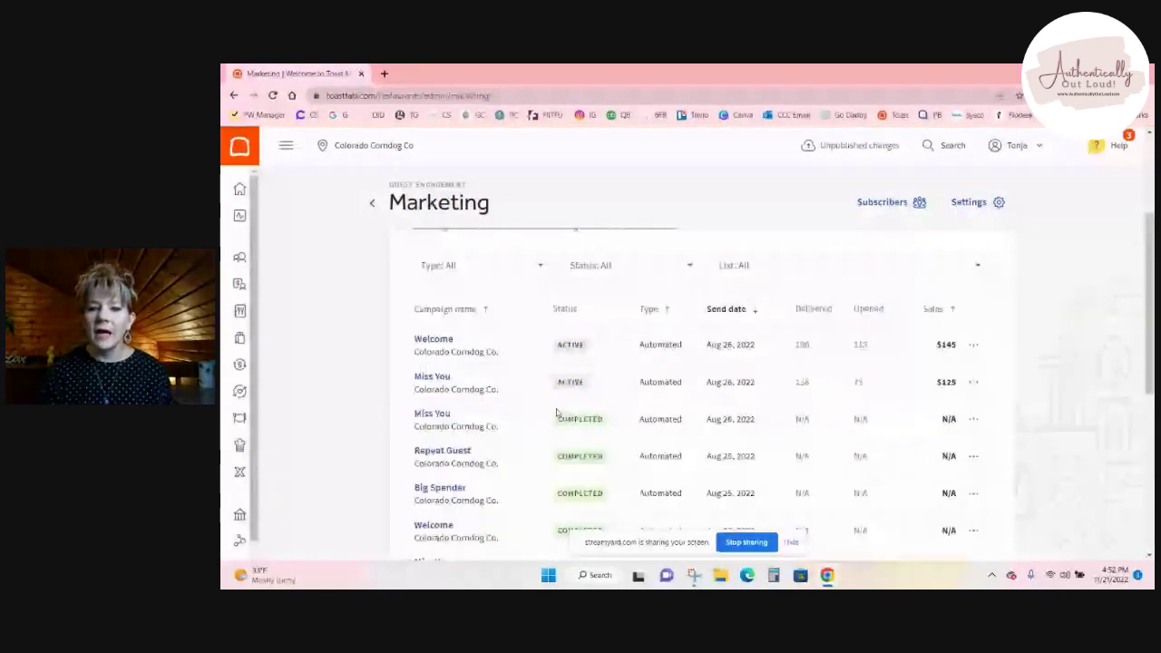
# Step: Start a new one-time email campaign from the Black Friday template
pyautogui.scroll(2, 556, 412)
pyautogui.click(926, 324)
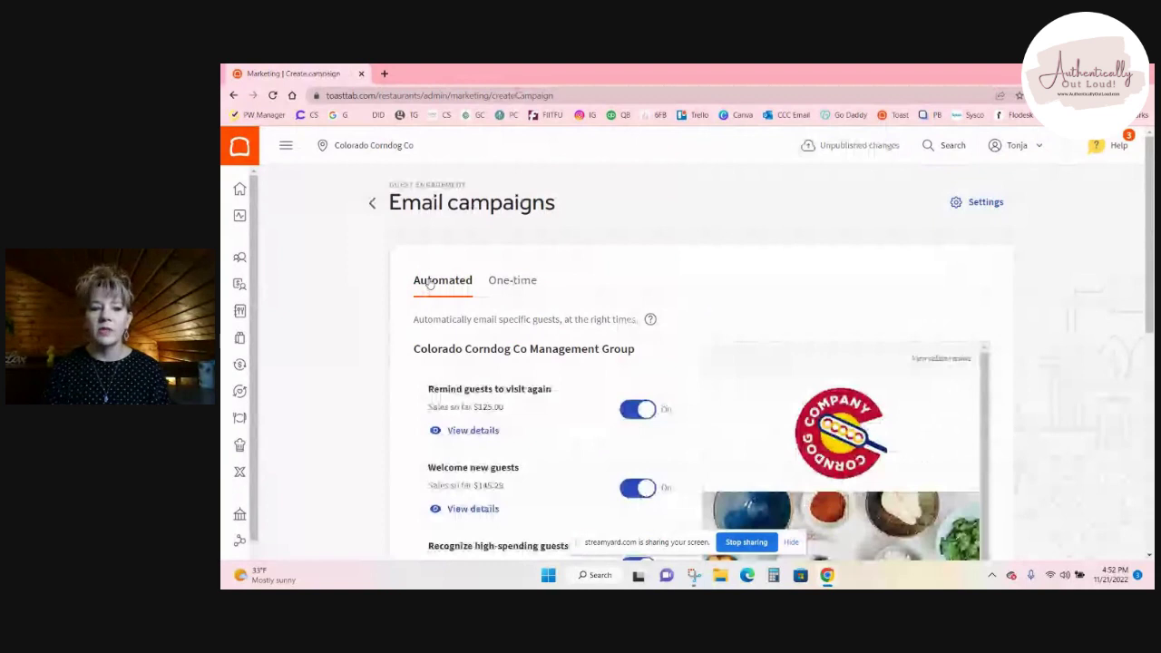
pyautogui.click(498, 287)
pyautogui.scroll(-1, 853, 354)
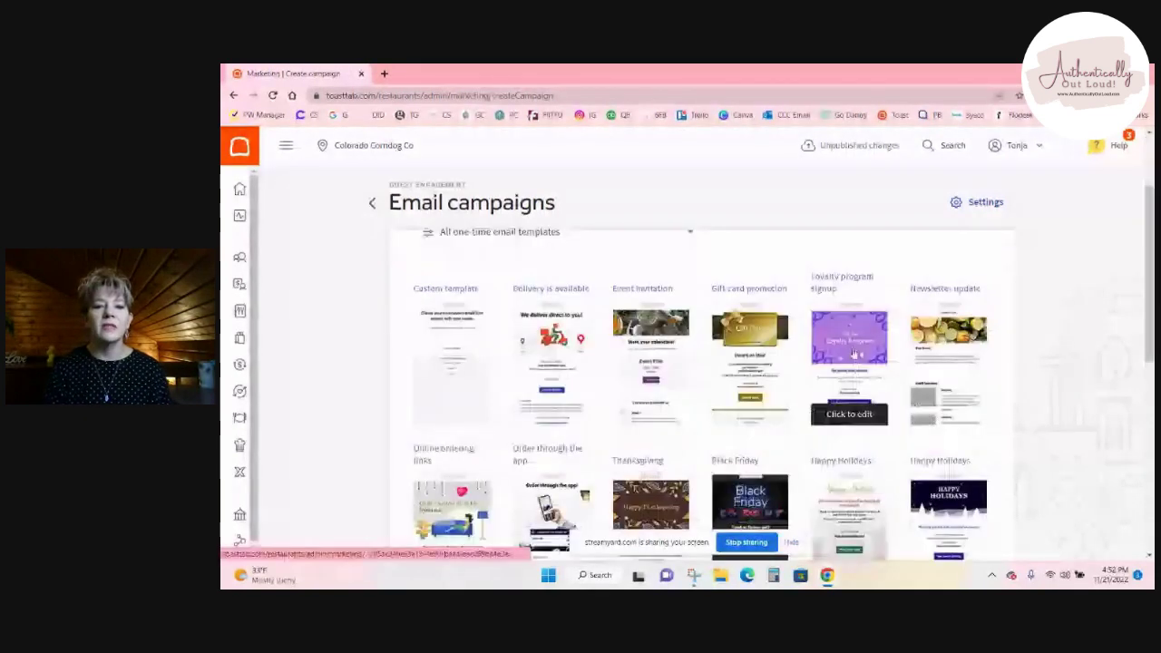
pyautogui.scroll(-2, 853, 353)
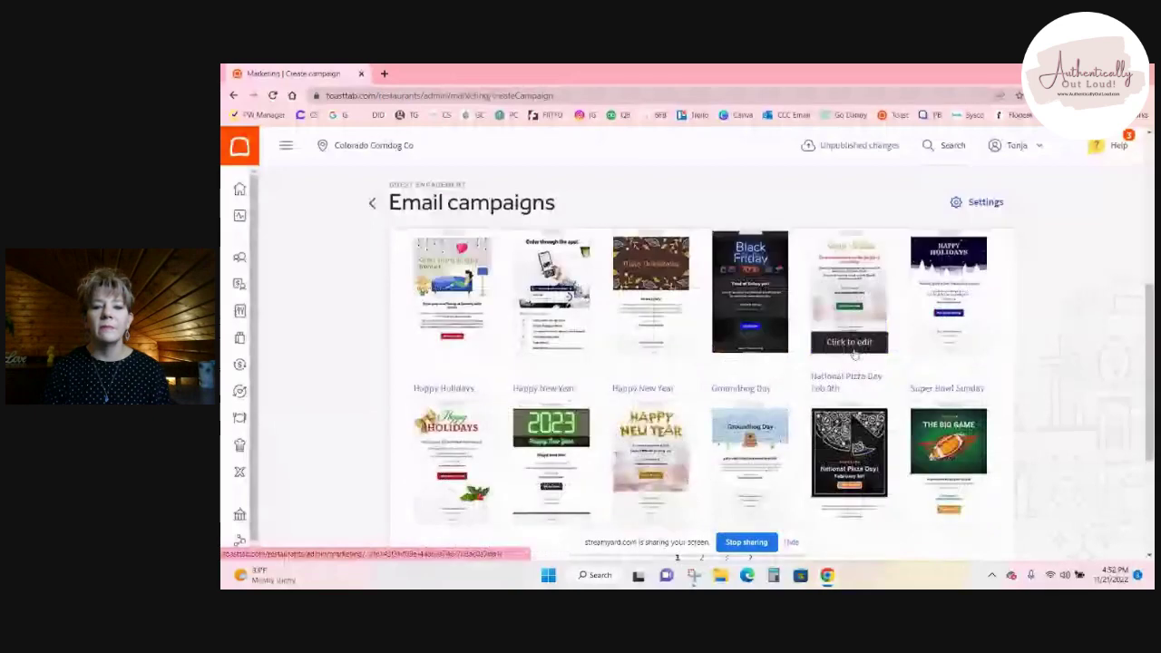
pyautogui.click(750, 273)
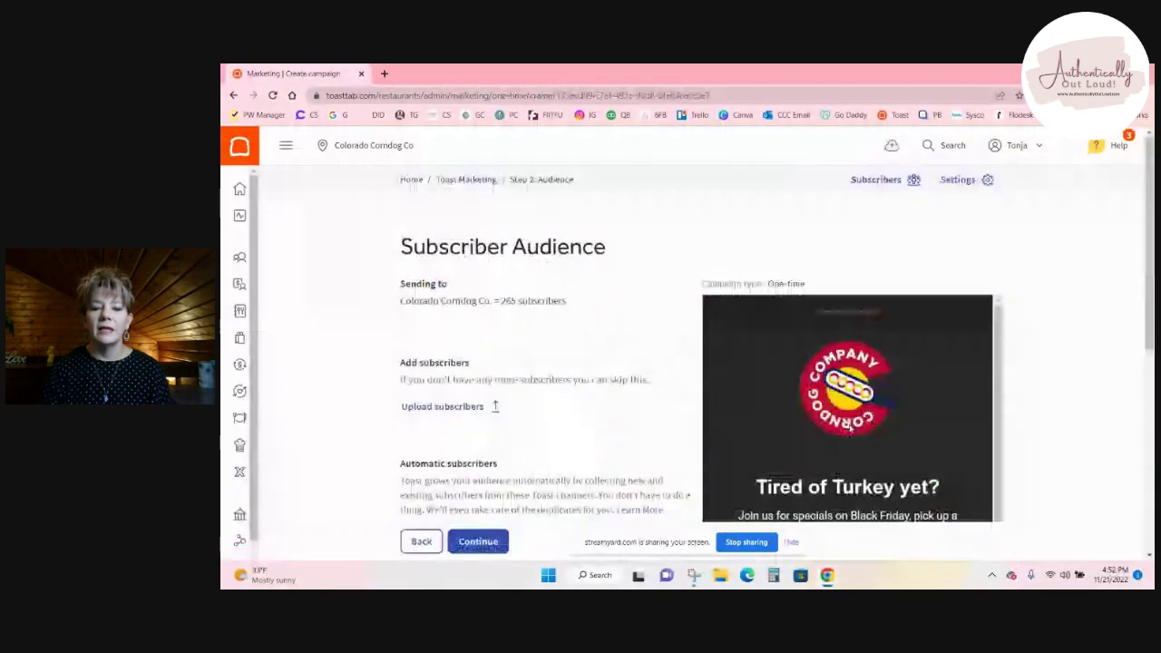
# Step: Review the Subscriber Audience preview and continue to the Edit and Send step
pyautogui.scroll(-3, 898, 437)
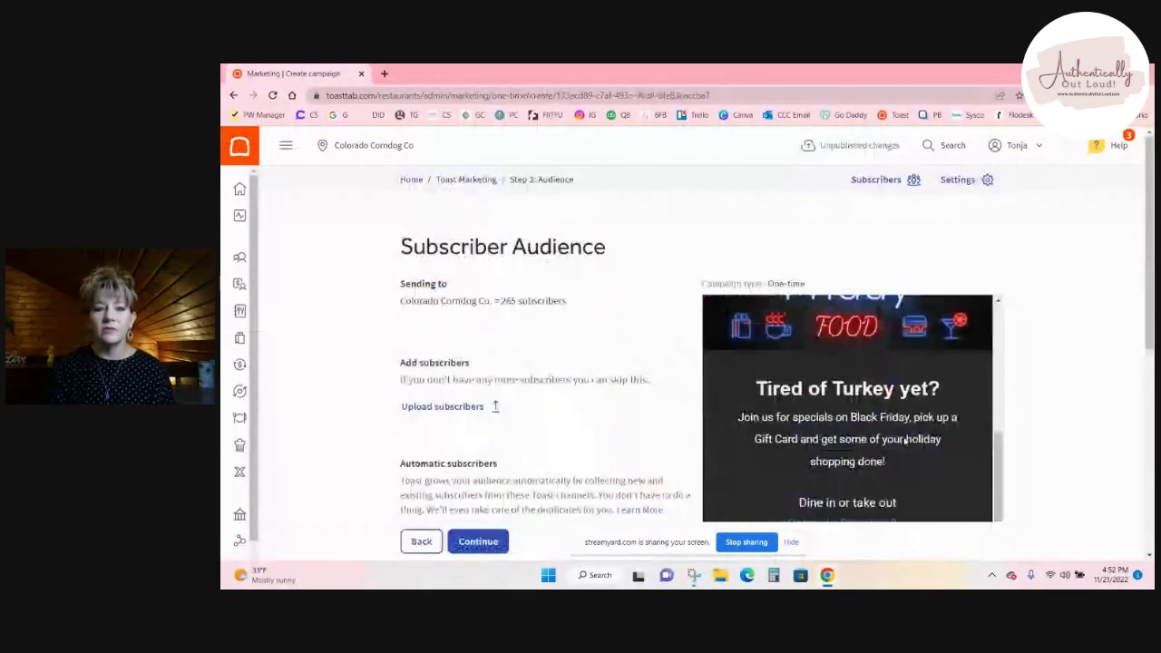
pyautogui.scroll(-1, 904, 440)
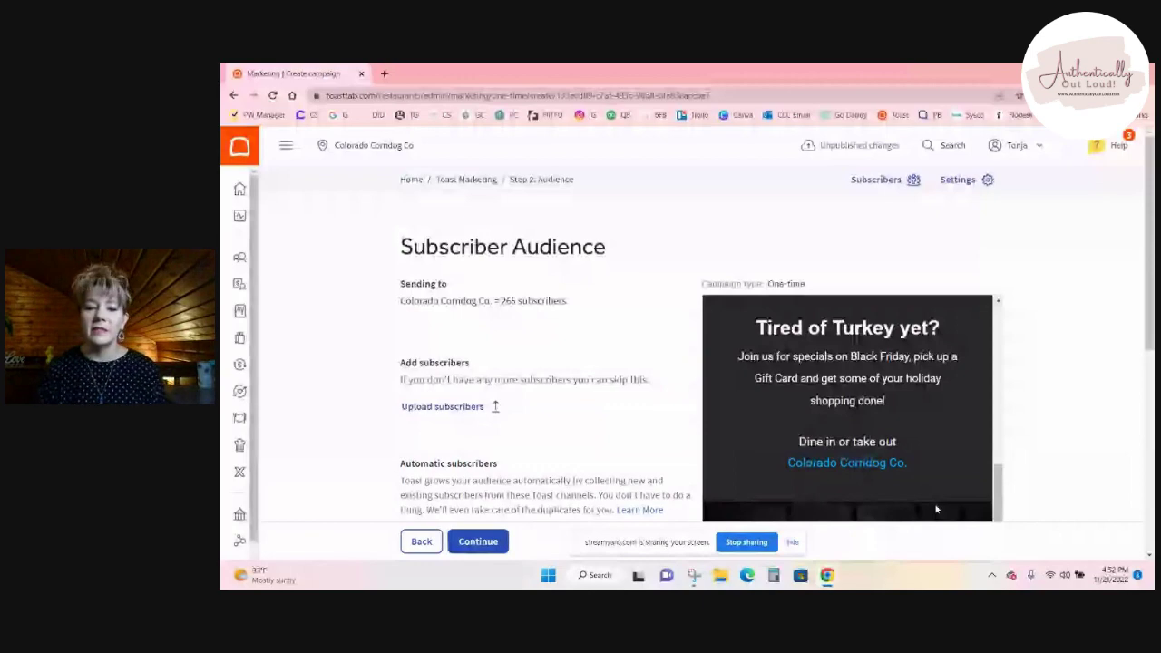
pyautogui.scroll(-1, 937, 510)
pyautogui.scroll(-2, 892, 383)
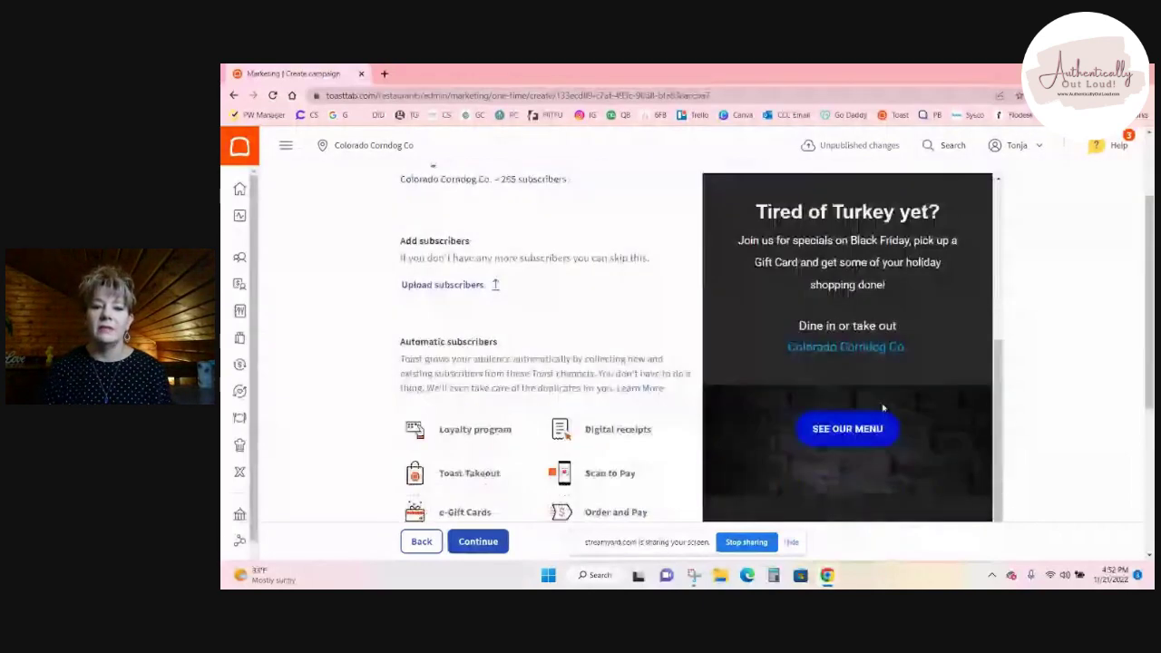
pyautogui.scroll(-1, 884, 417)
pyautogui.scroll(4, 883, 428)
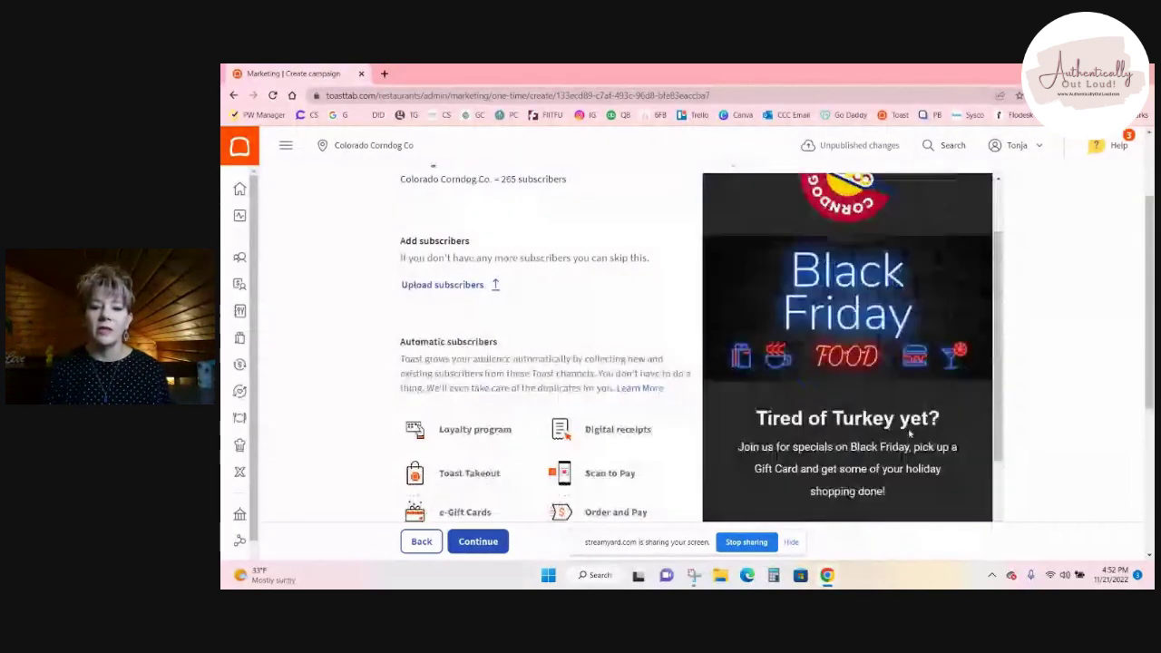
pyautogui.scroll(2, 909, 434)
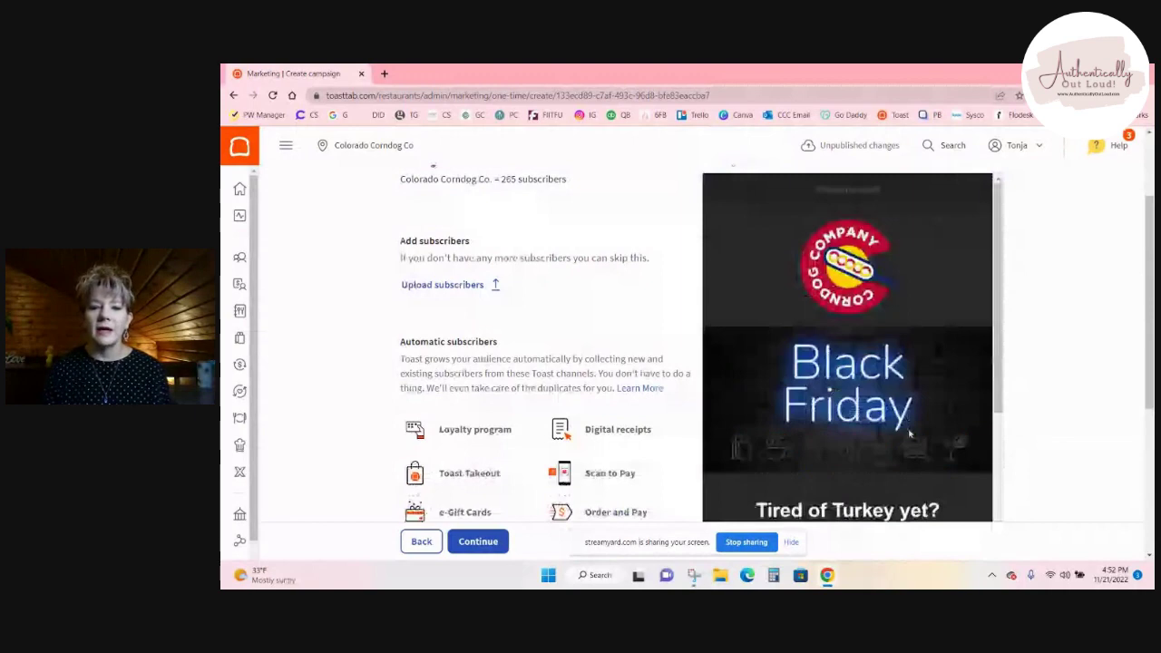
pyautogui.scroll(-2, 908, 434)
pyautogui.scroll(2, 916, 261)
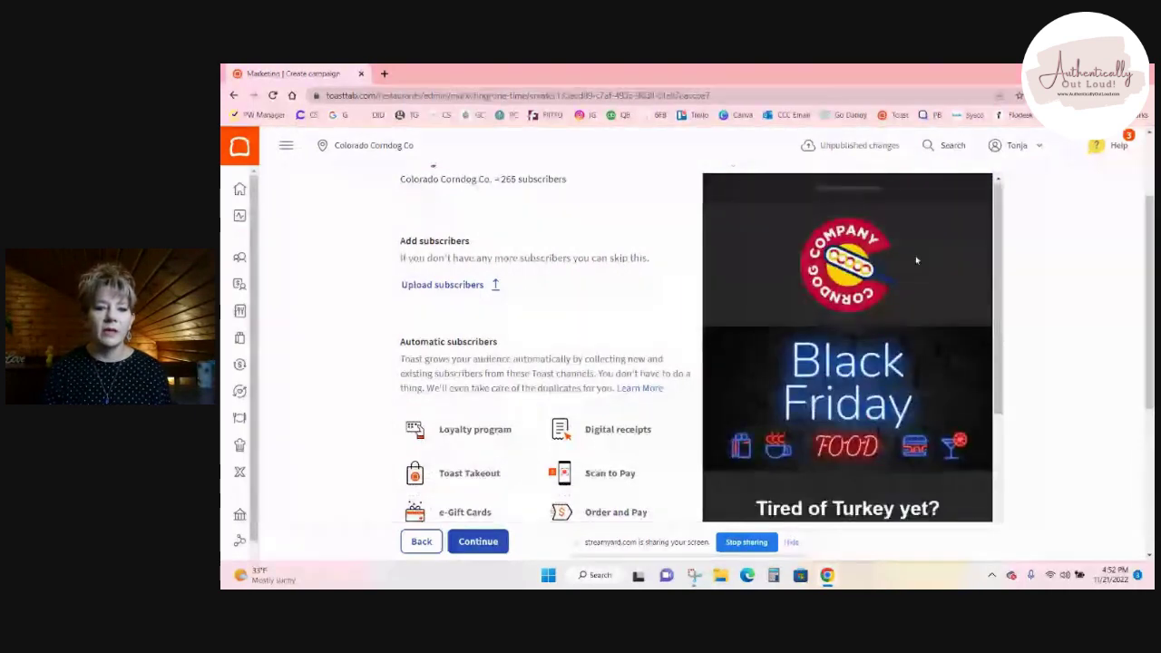
pyautogui.scroll(-5, 721, 353)
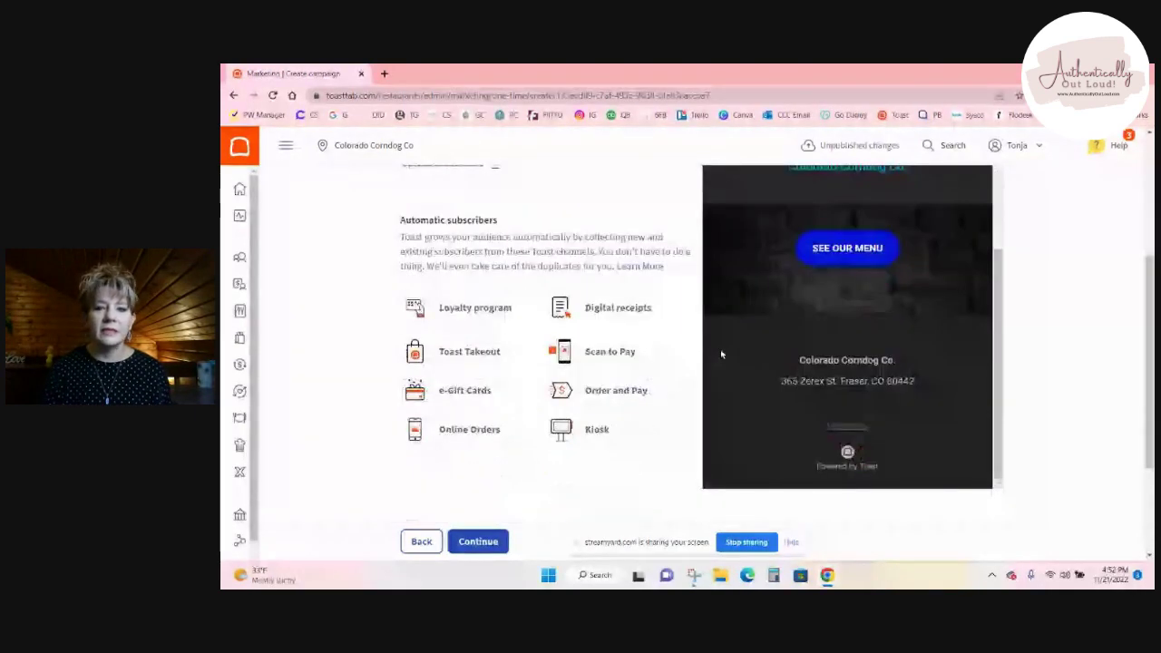
pyautogui.scroll(-3, 721, 353)
pyautogui.click(495, 540)
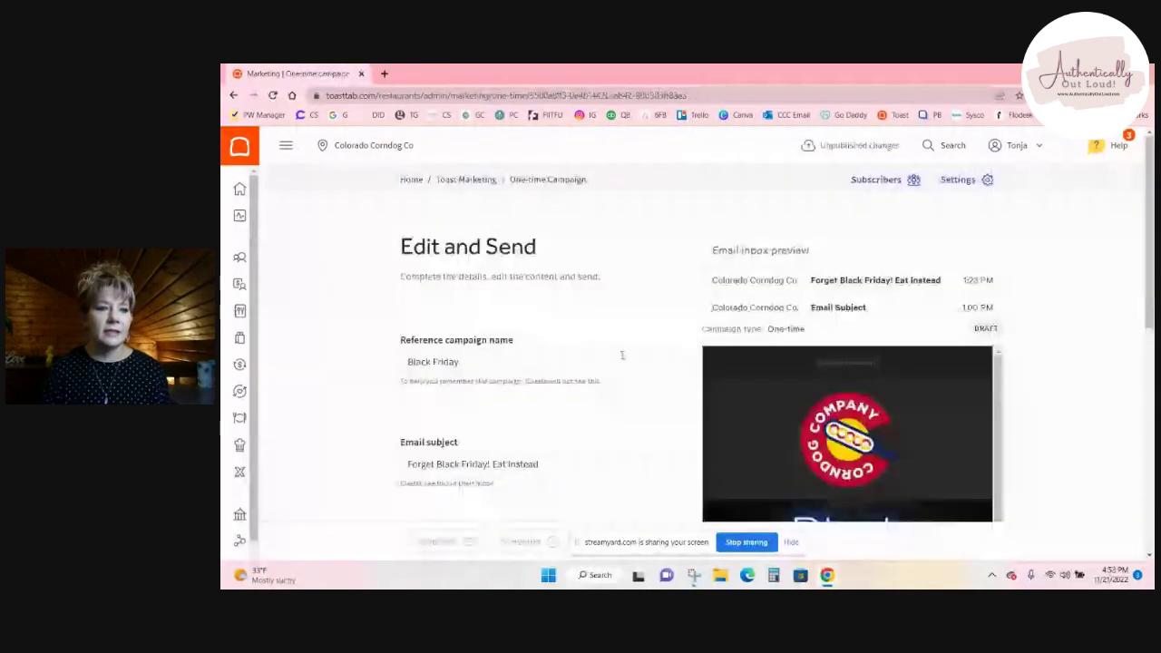
# Step: Check the campaign name and subject 'Forget Black Friday! Eat Instead', then open the email content
pyautogui.scroll(-2, 622, 354)
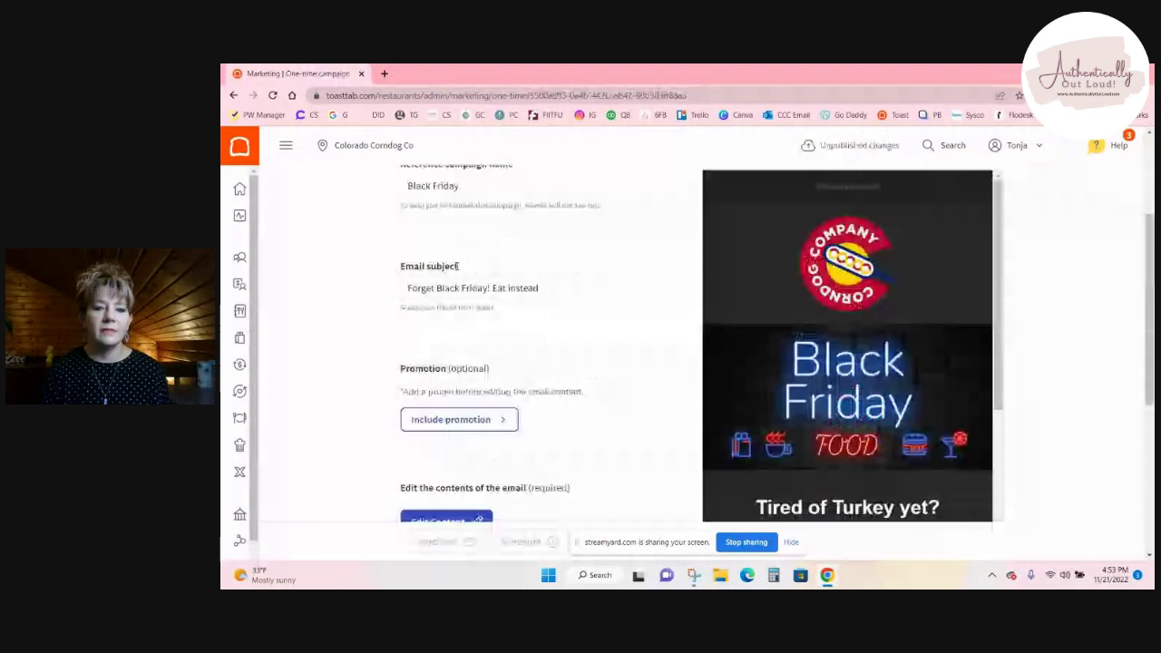
pyautogui.scroll(1, 489, 263)
pyautogui.scroll(1, 1017, 301)
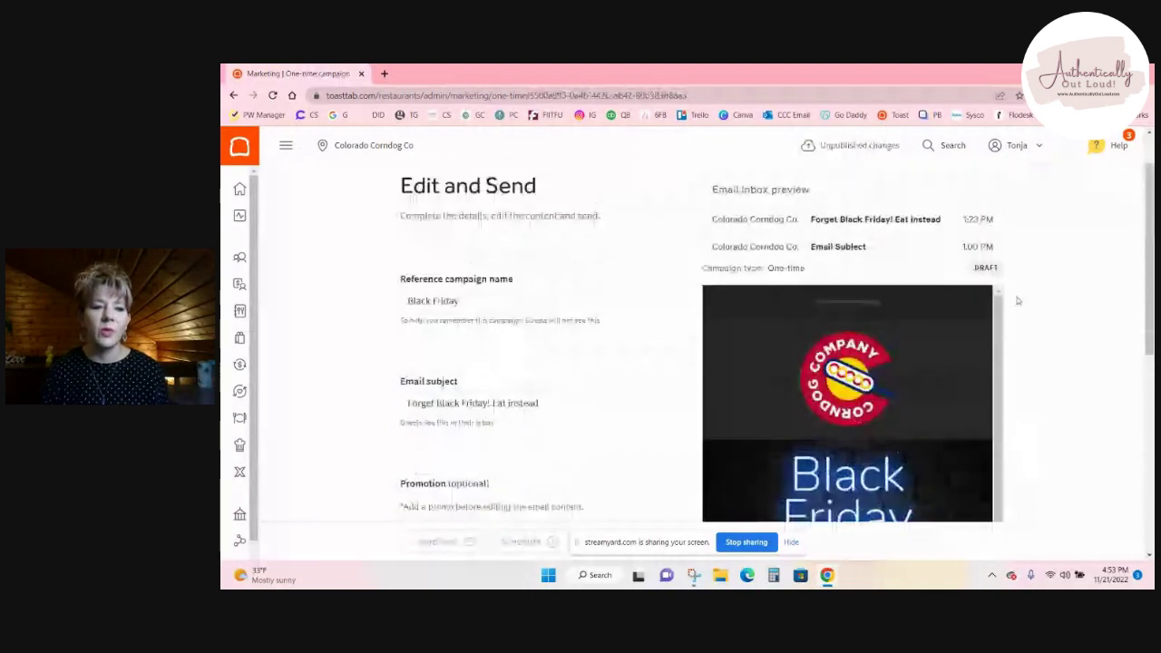
pyautogui.click(460, 302)
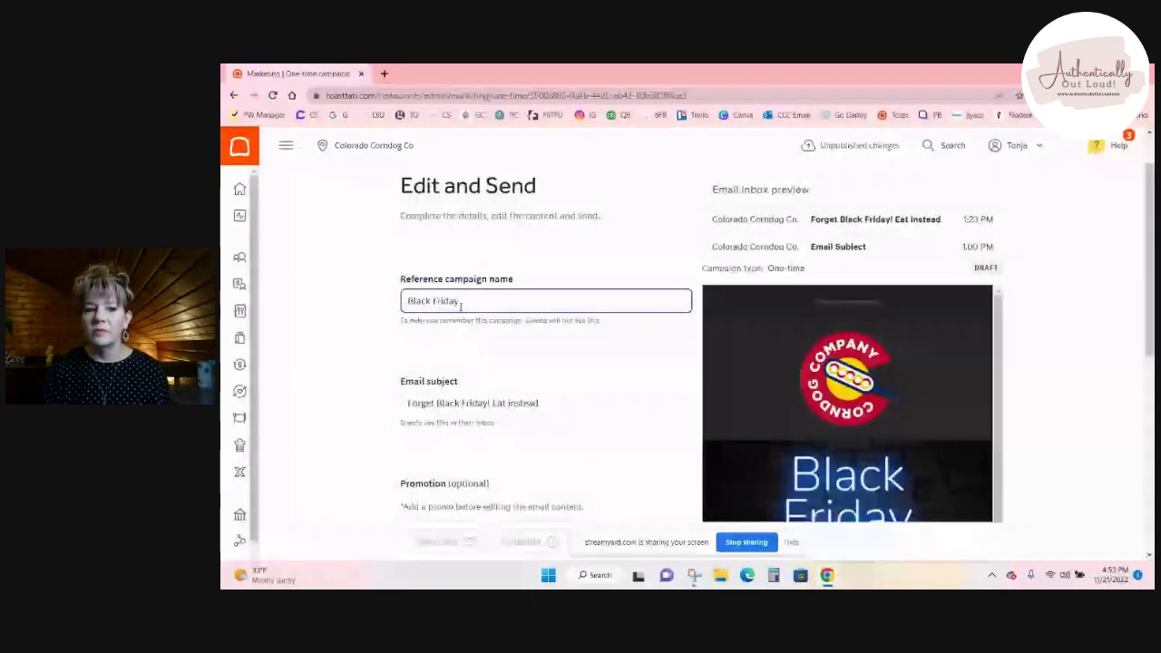
pyautogui.scroll(-2, 461, 370)
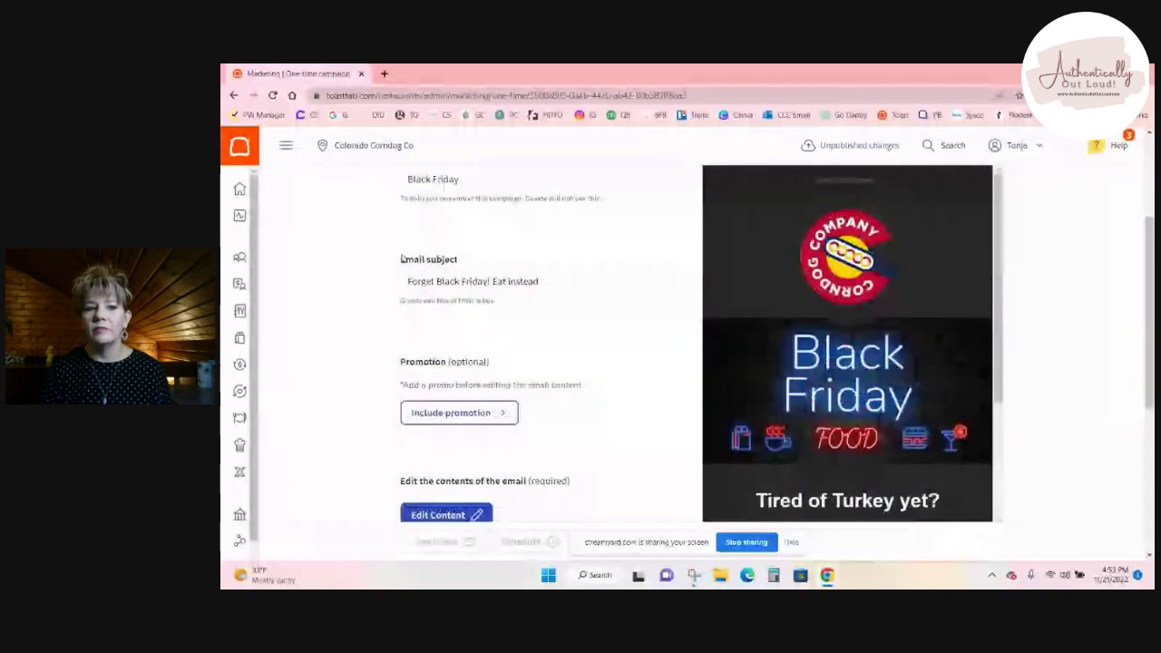
pyautogui.click(599, 277)
pyautogui.scroll(-2, 585, 290)
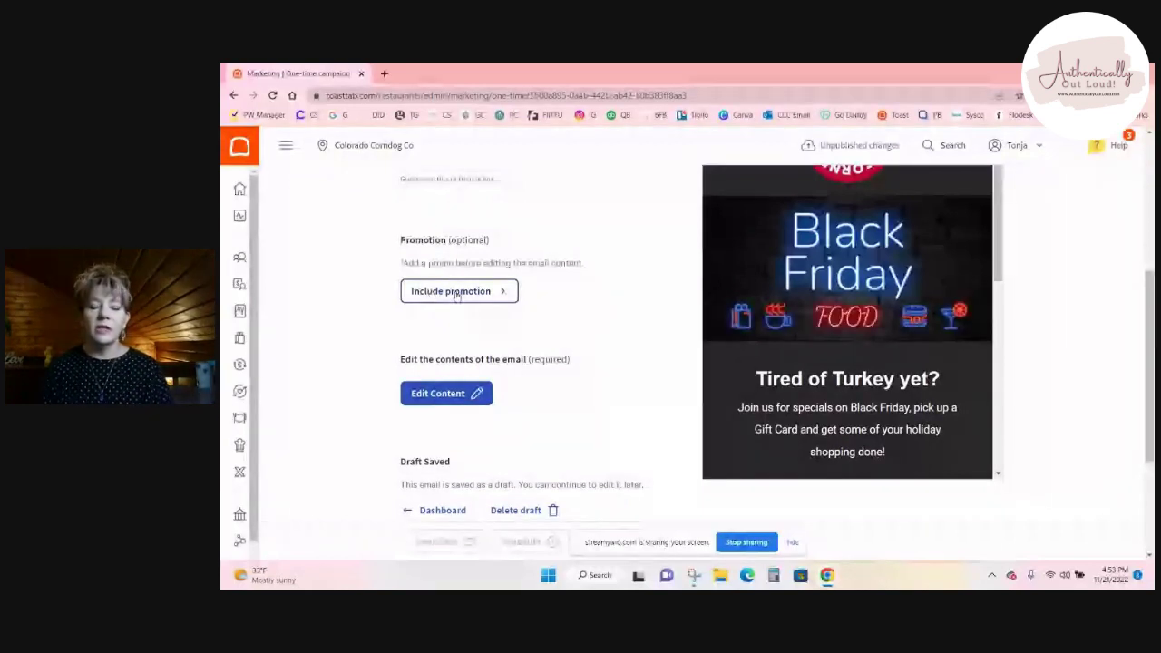
pyautogui.click(439, 392)
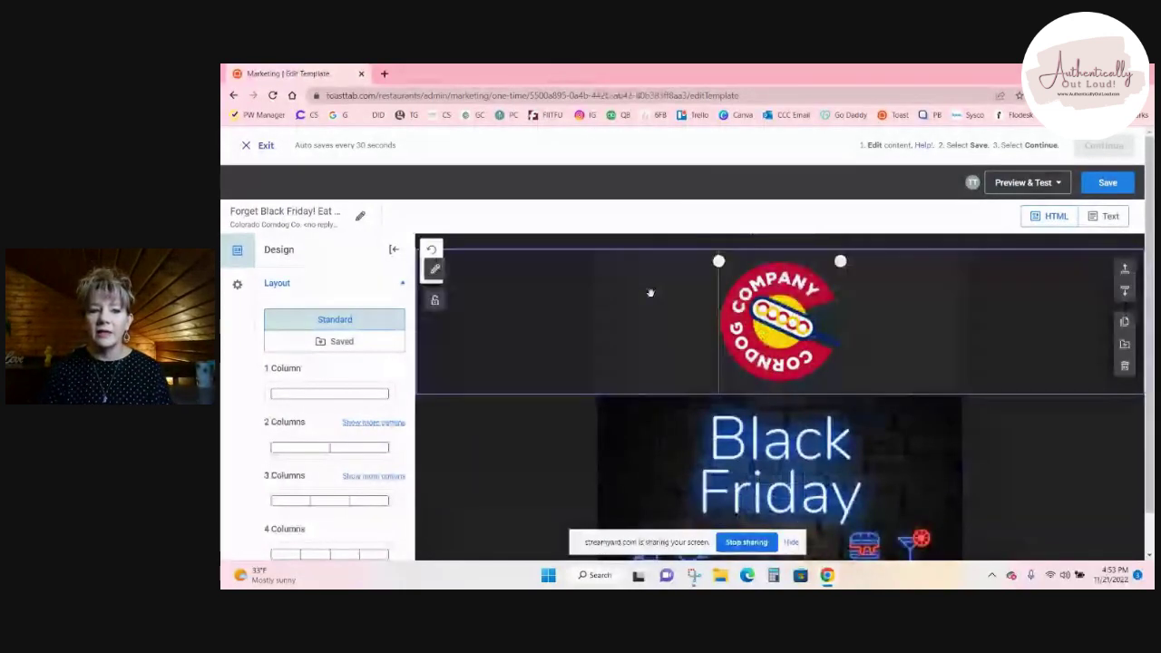
pyautogui.click(650, 292)
pyautogui.scroll(-1, 650, 293)
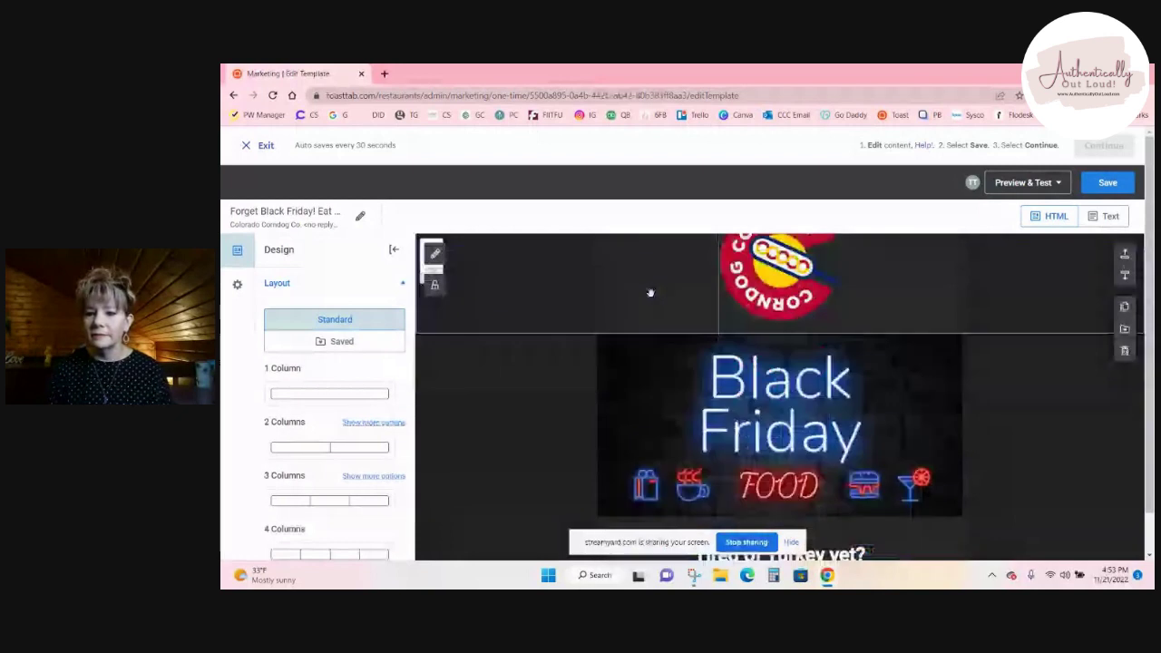
pyautogui.scroll(2, 1028, 430)
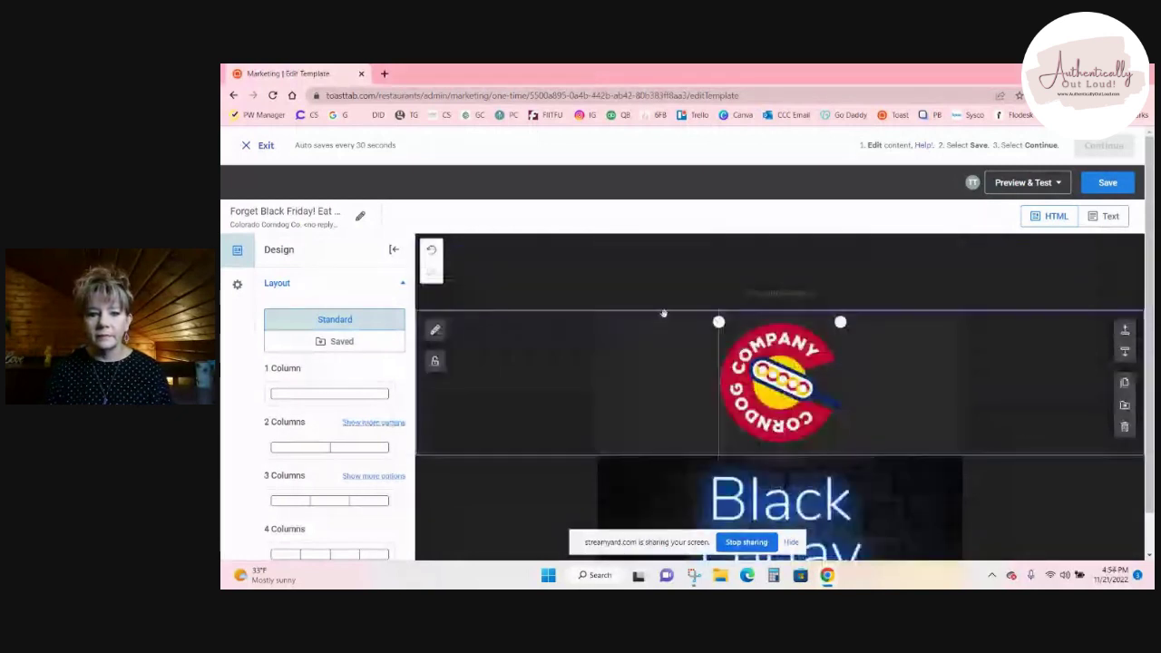
pyautogui.scroll(-2, 663, 363)
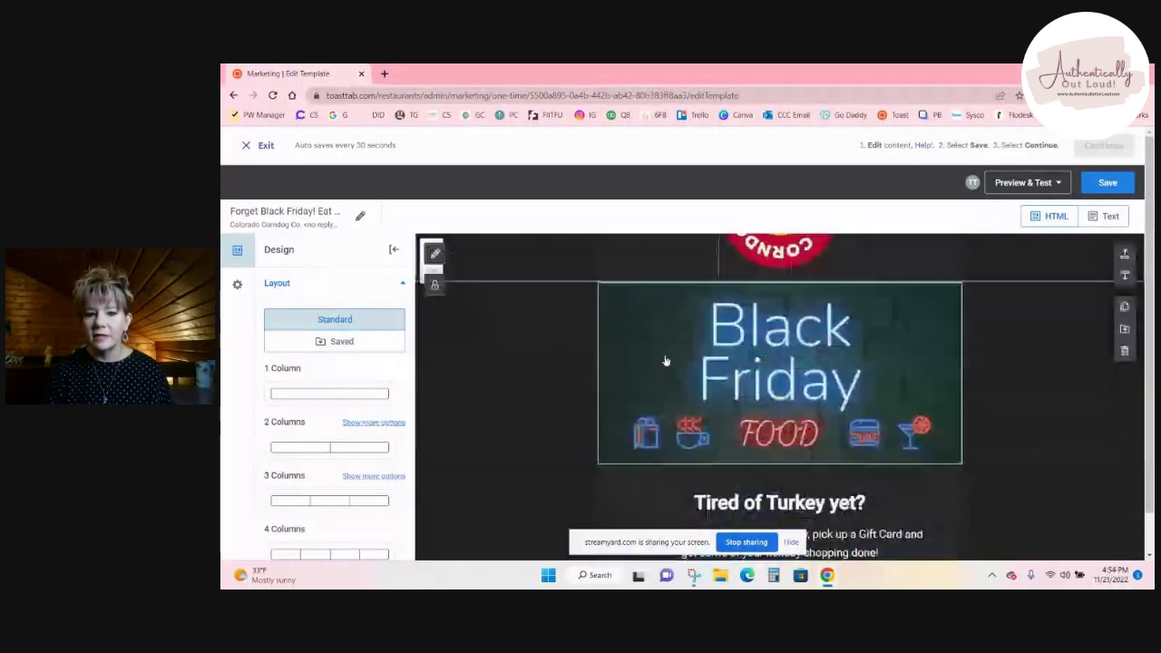
pyautogui.click(664, 361)
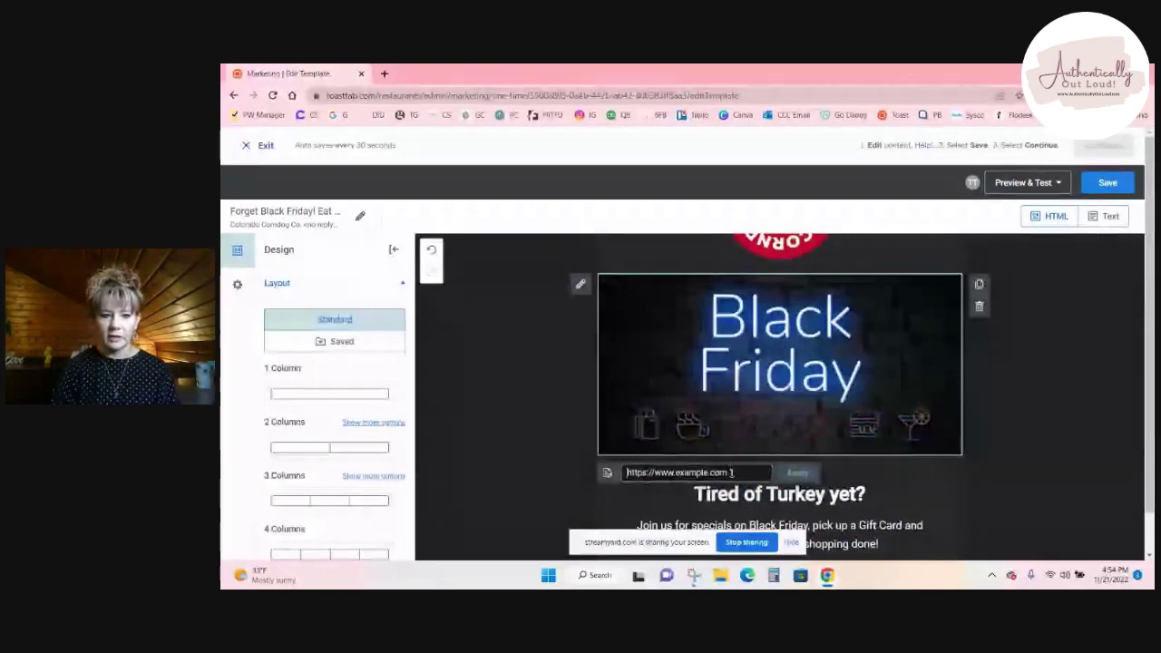
pyautogui.write('www.co')
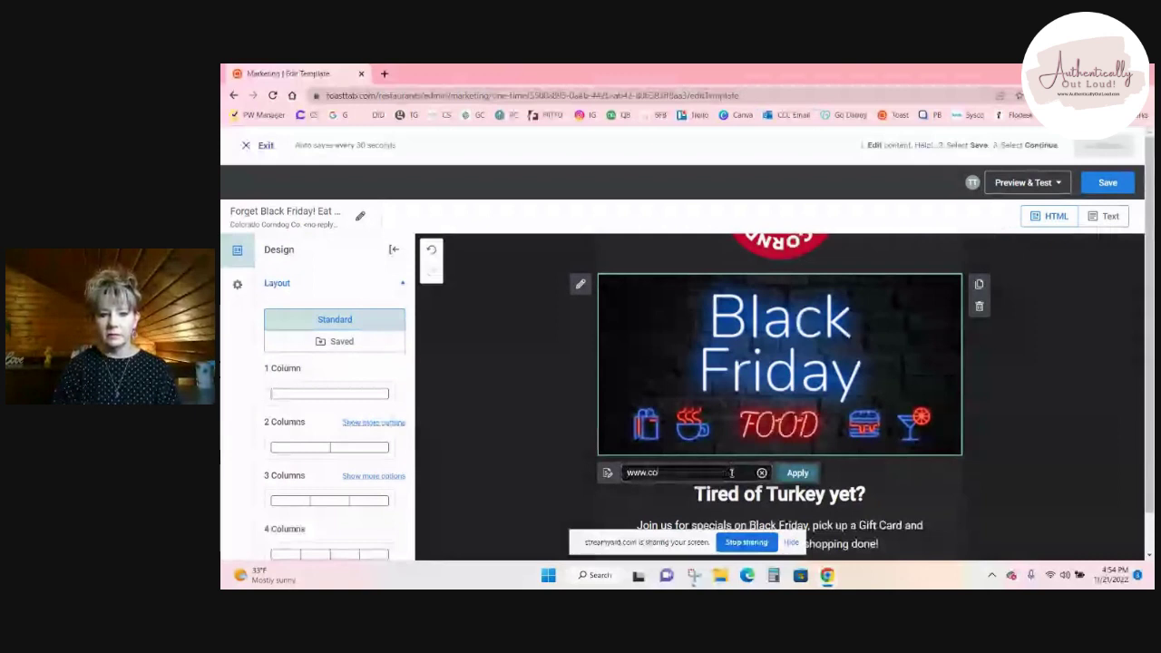
pyautogui.write('loradocorndog.com')
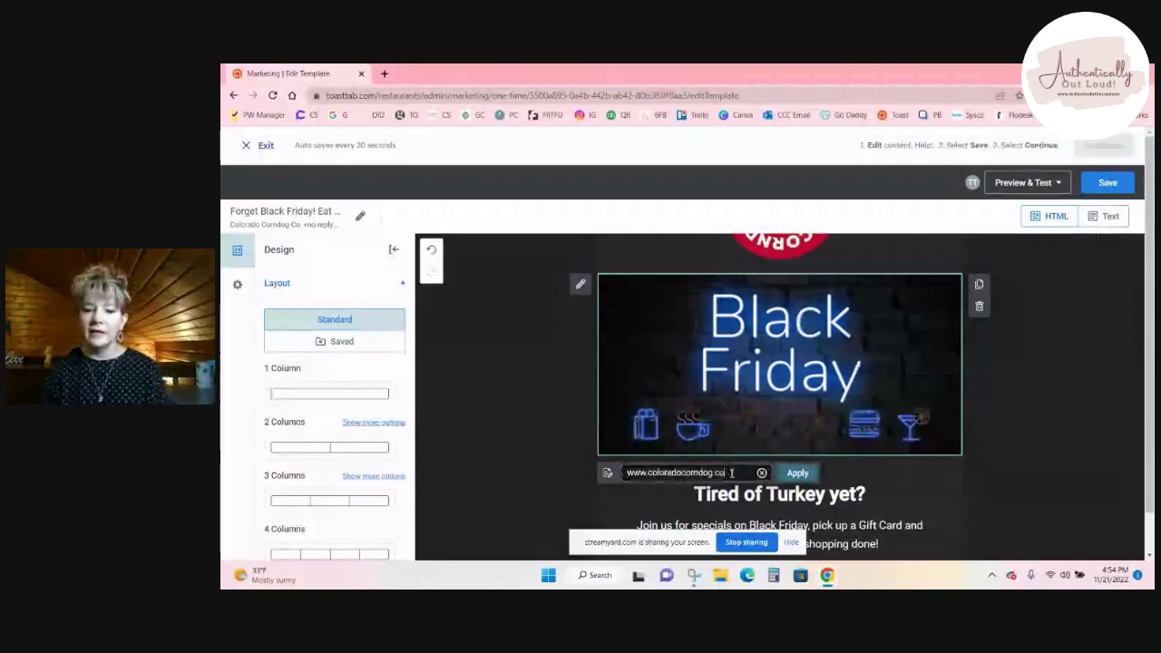
pyautogui.click(797, 472)
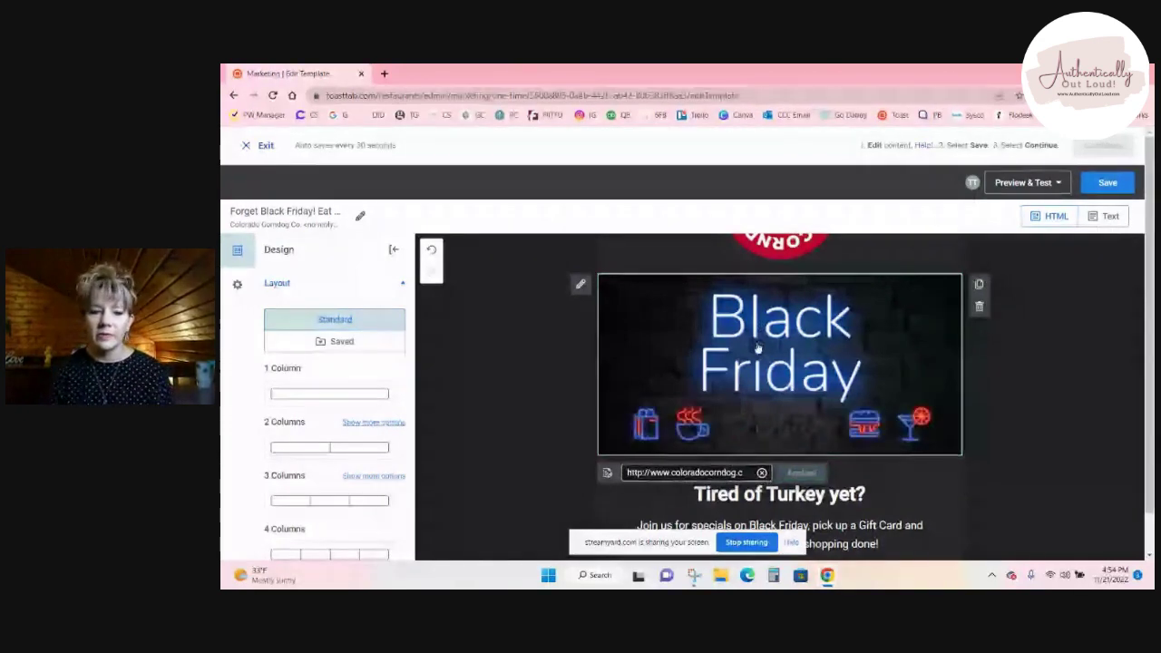
# Step: Select the SEE OUR MENU button and review its link address
pyautogui.scroll(-2, 757, 347)
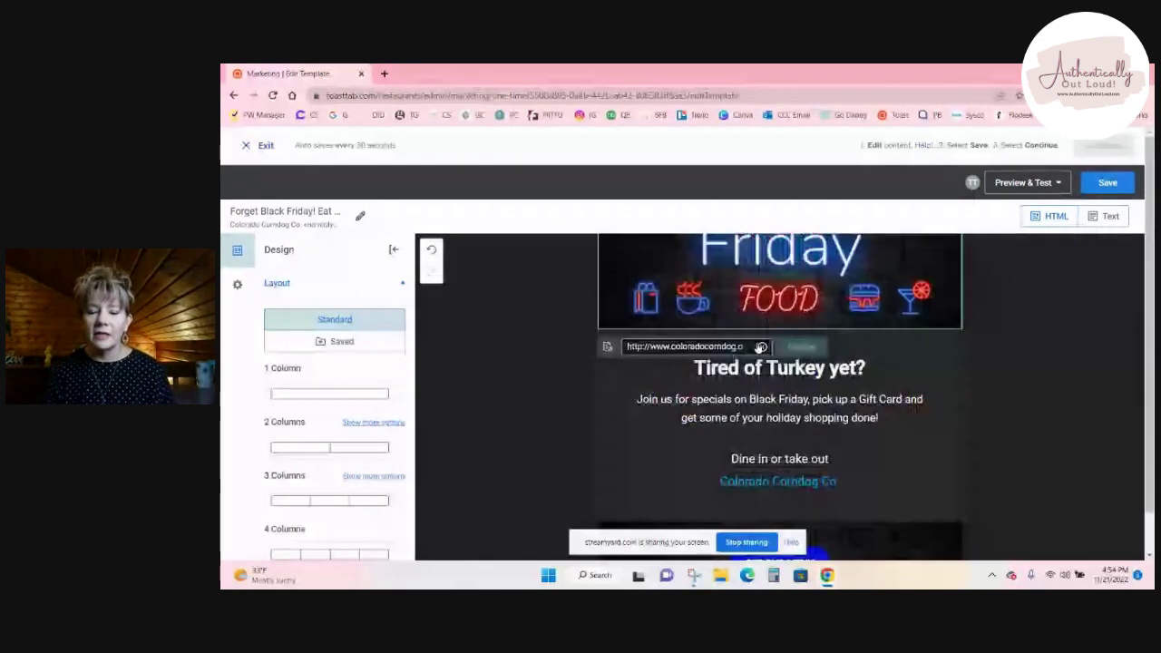
pyautogui.scroll(-1, 824, 435)
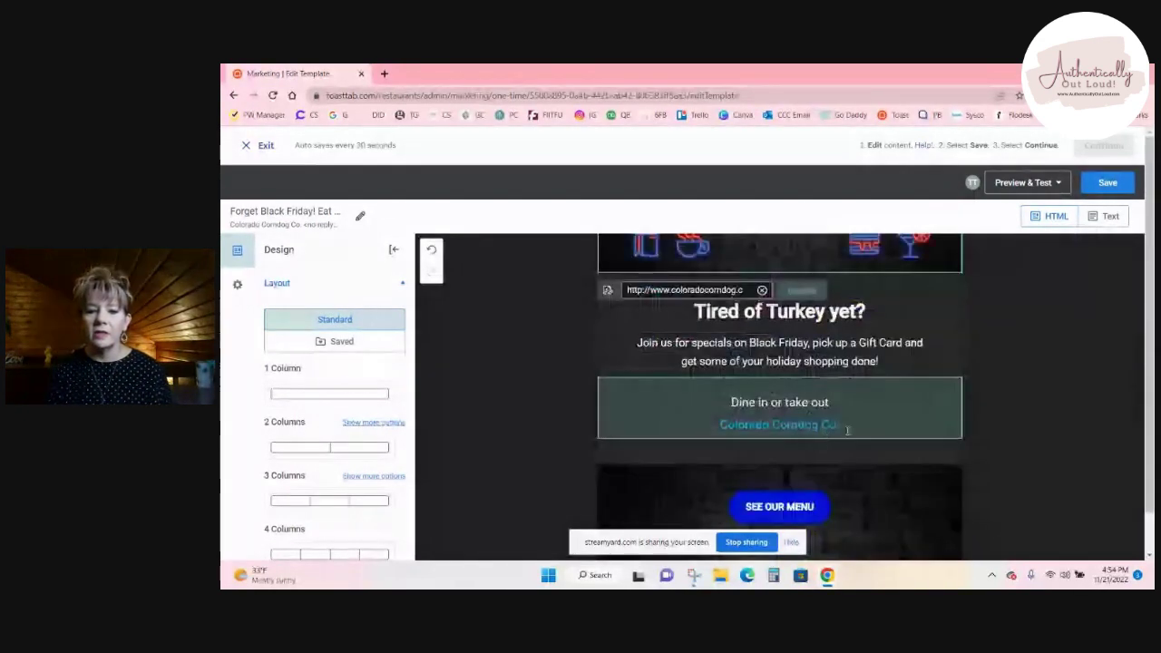
pyautogui.scroll(-1, 848, 430)
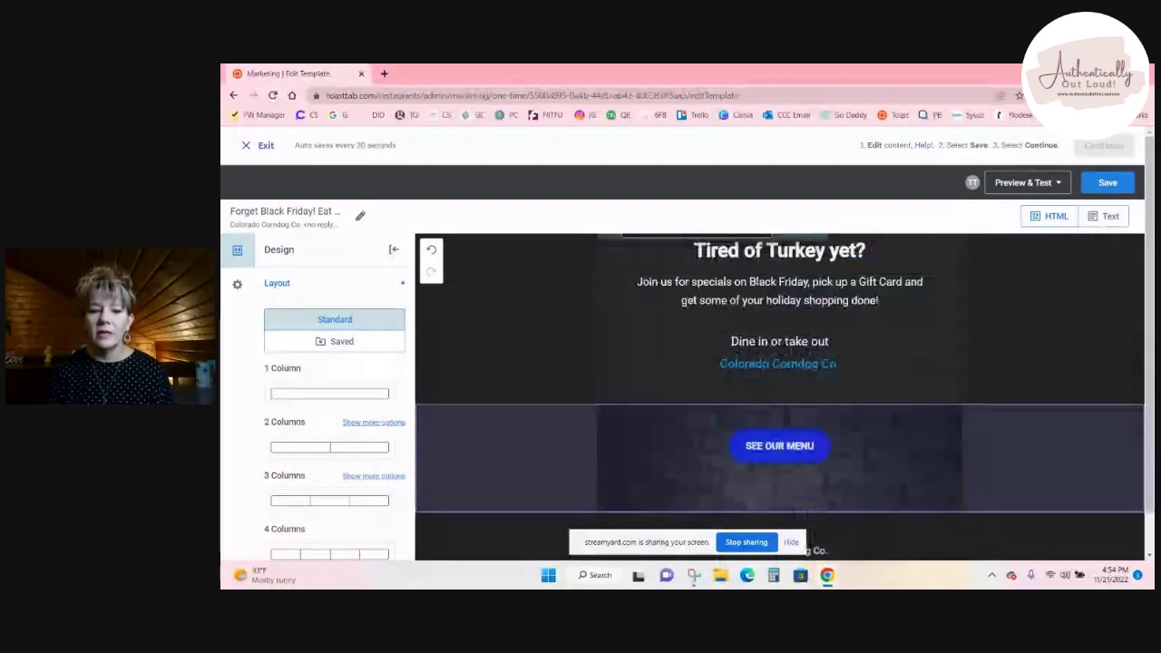
pyautogui.click(802, 447)
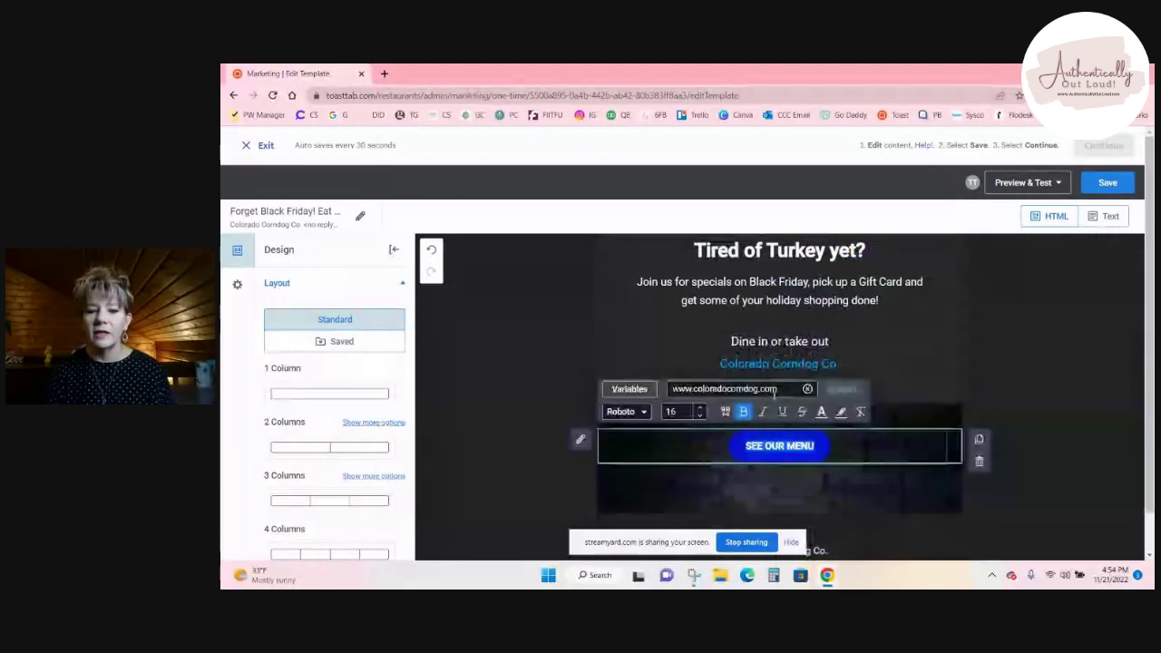
pyautogui.click(718, 388)
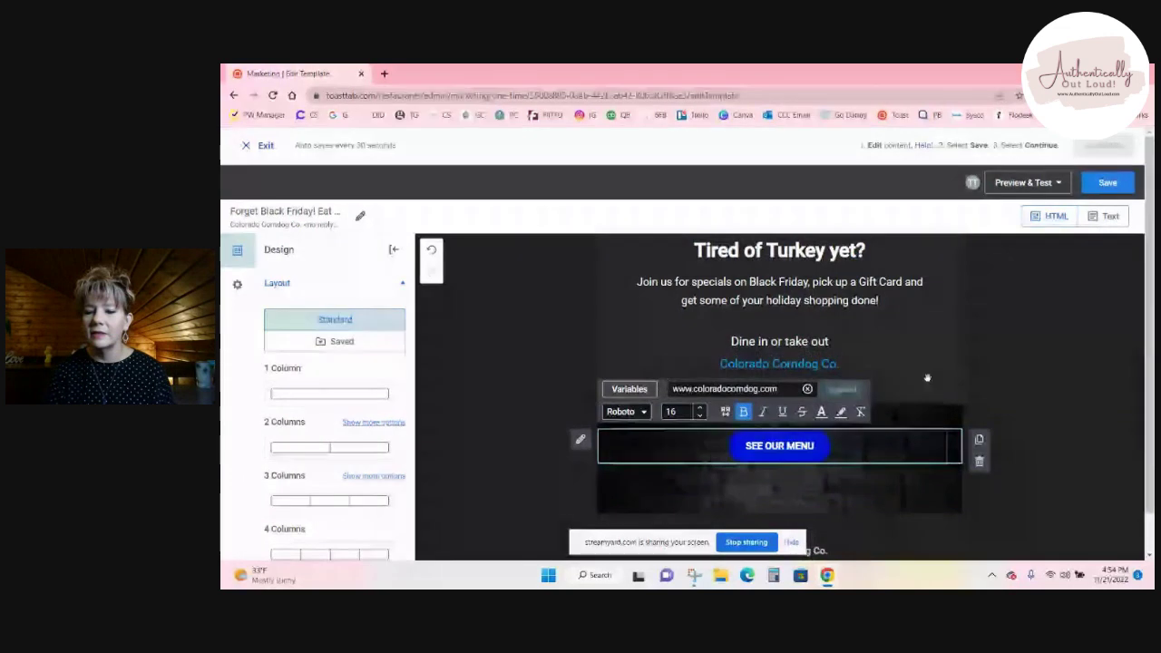
pyautogui.click(1080, 480)
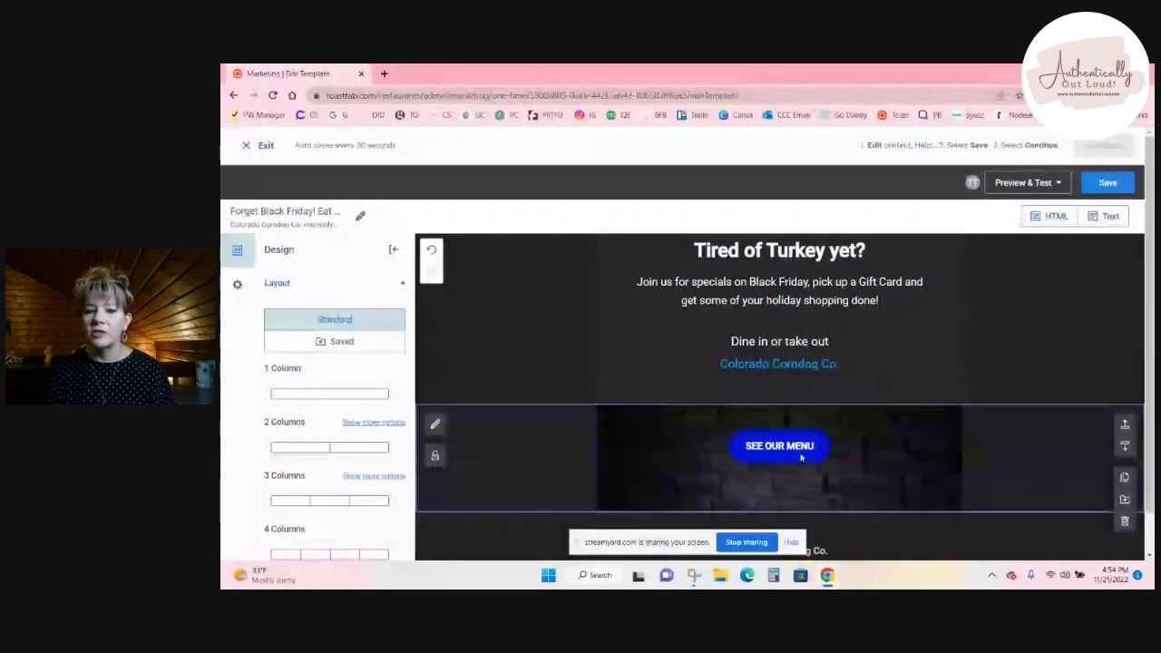
pyautogui.click(754, 458)
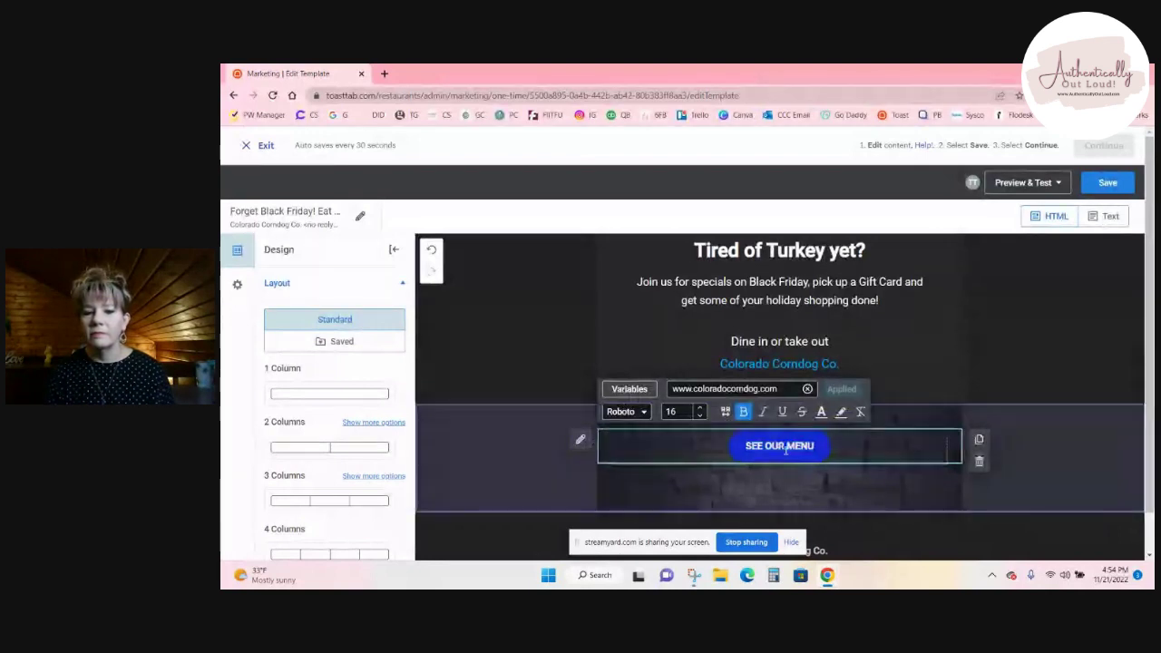
pyautogui.scroll(-2, 872, 418)
pyautogui.scroll(-1, 872, 417)
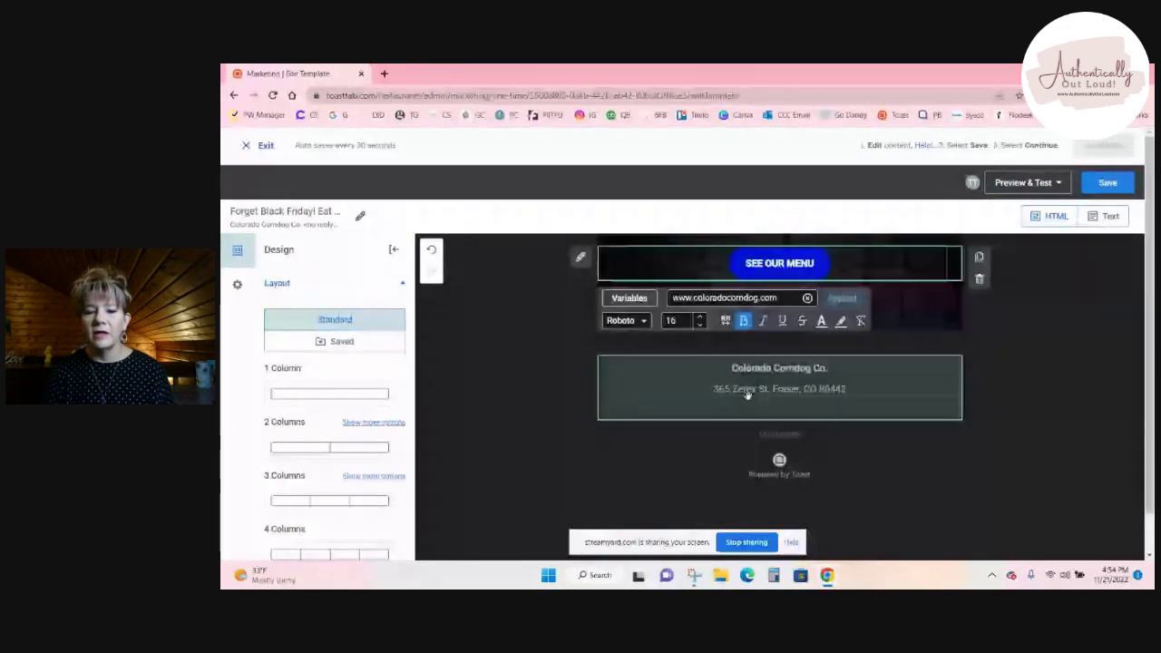
pyautogui.scroll(-1, 794, 413)
pyautogui.scroll(3, 793, 414)
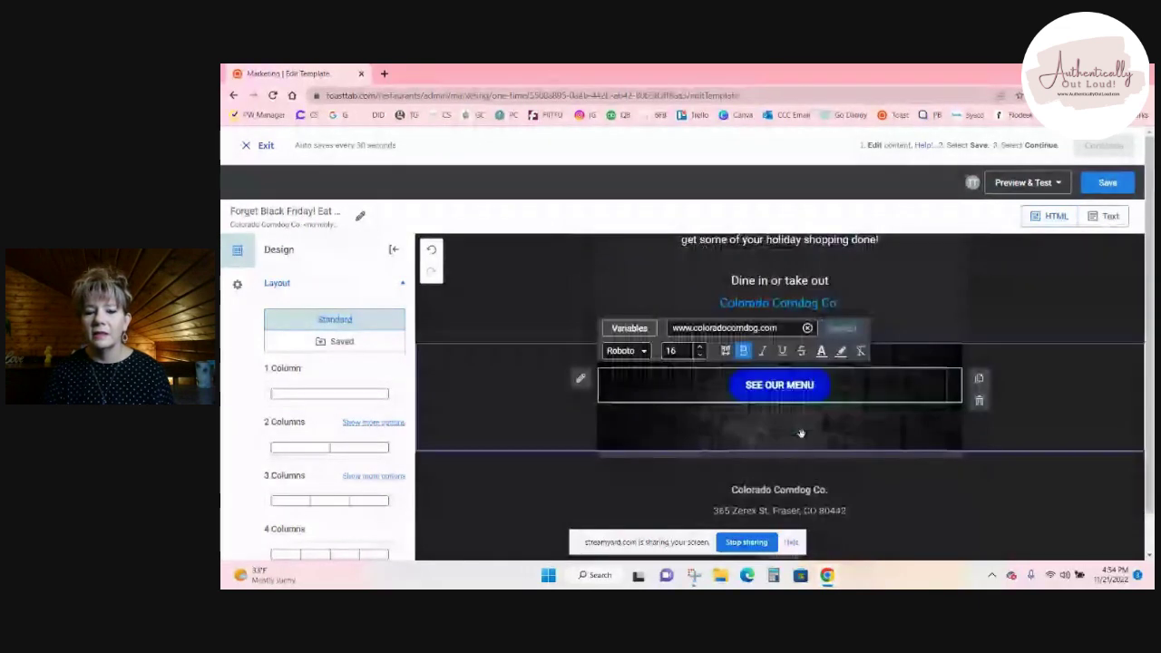
pyautogui.scroll(1, 795, 404)
# Step: Delete the text block above the logo and the leftover empty row
pyautogui.scroll(4, 796, 400)
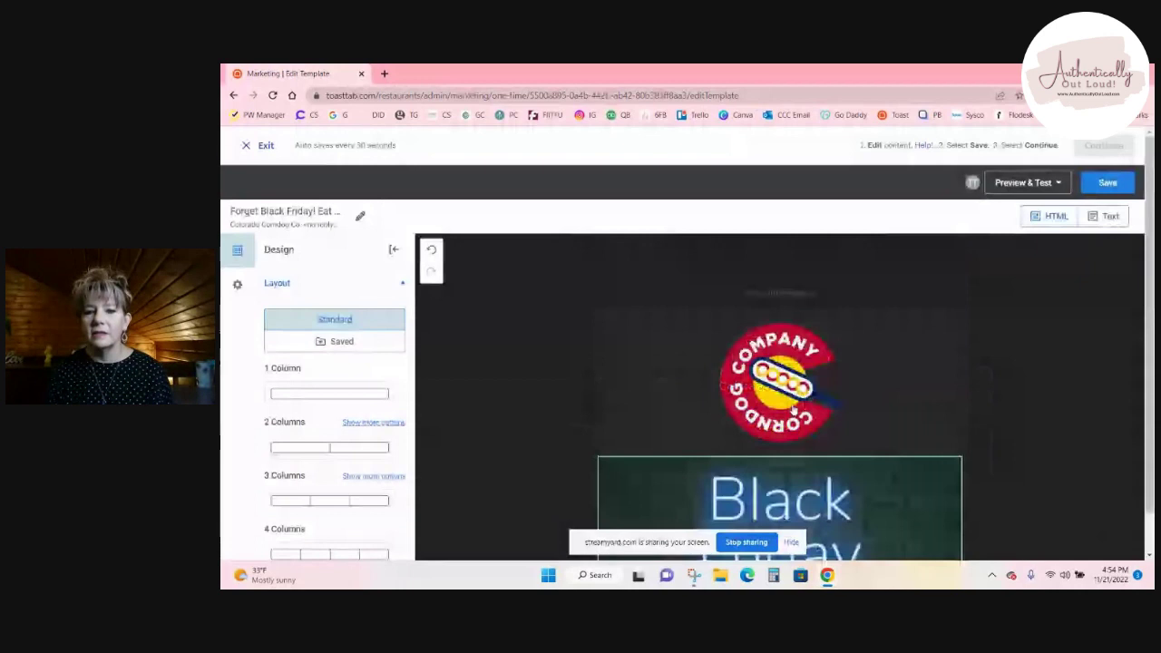
pyautogui.click(818, 292)
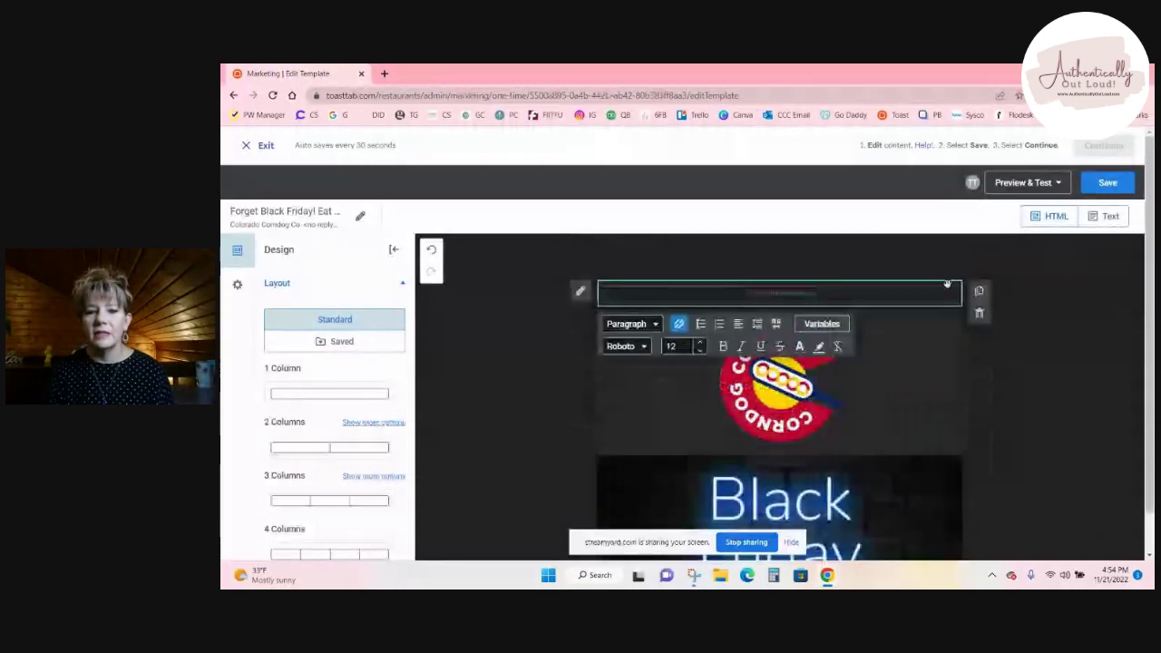
pyautogui.click(979, 313)
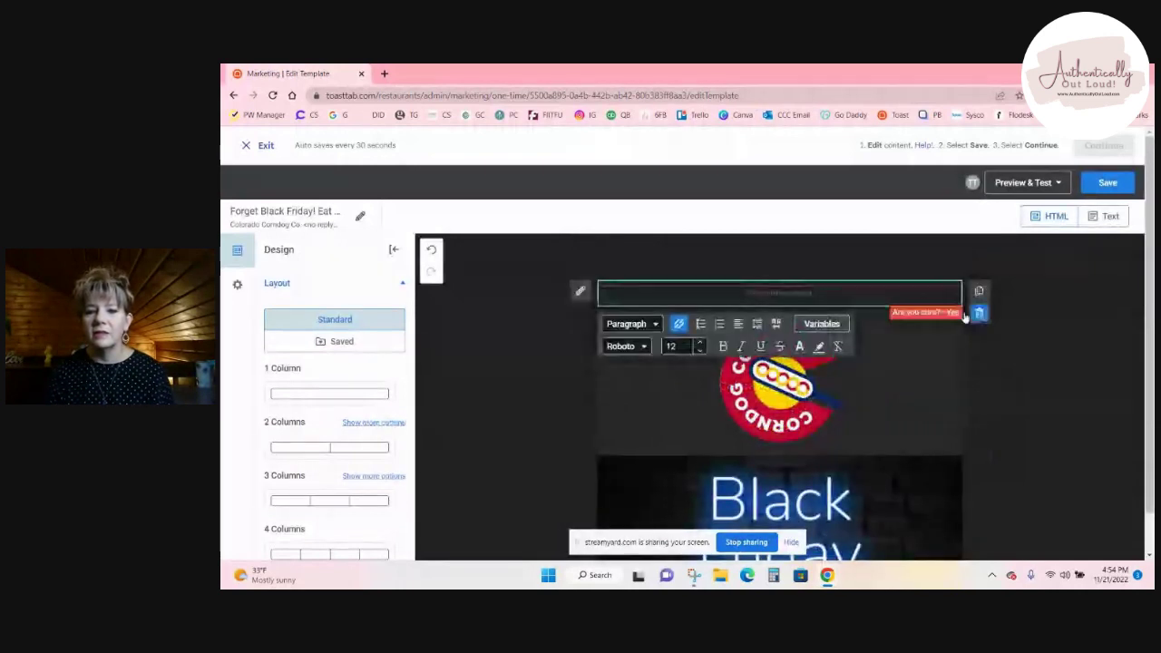
pyautogui.click(952, 312)
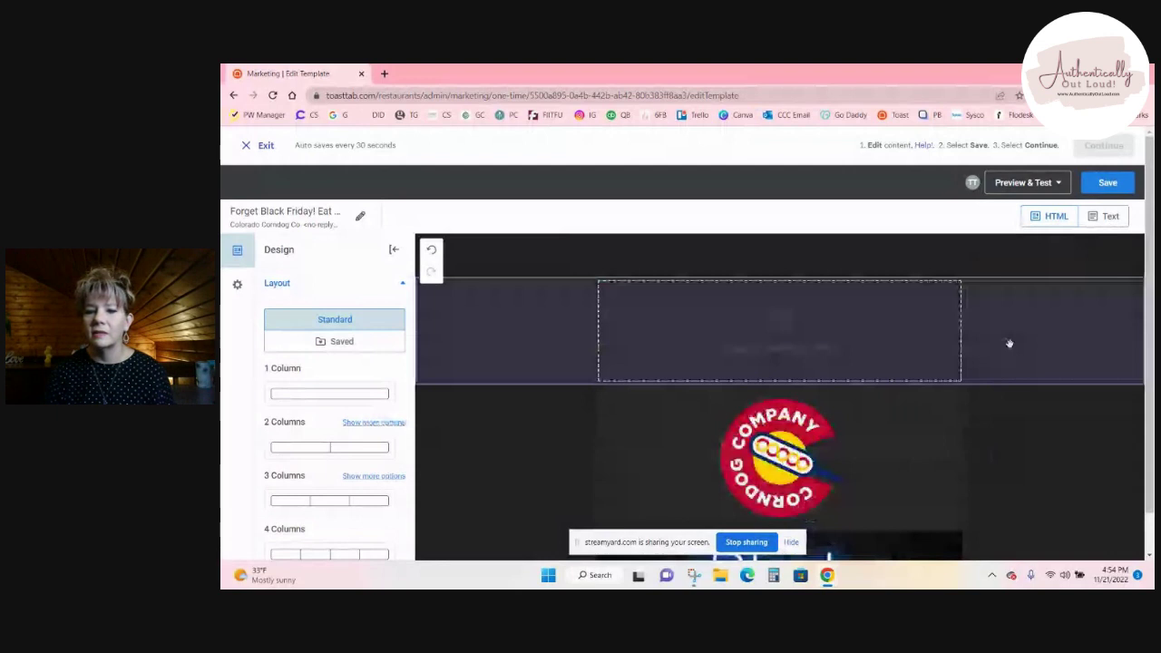
pyautogui.click(1123, 371)
pyautogui.click(1087, 372)
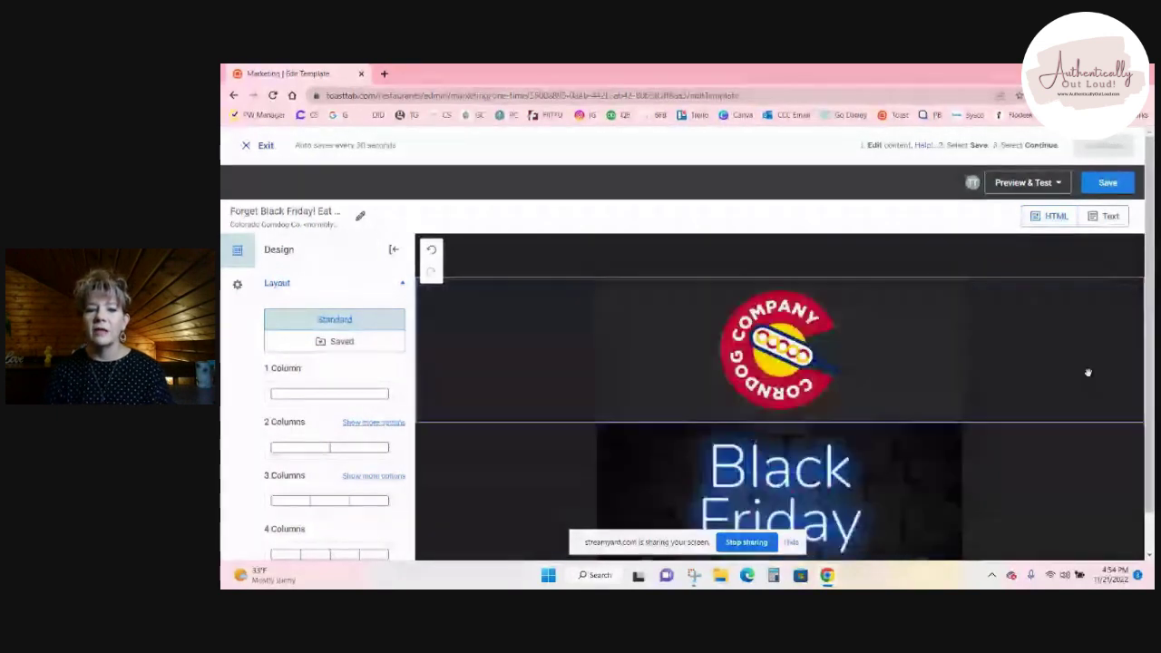
# Step: Open and close the Tired of Turkey text block, then continue to Edit and Send
pyautogui.scroll(-2, 911, 363)
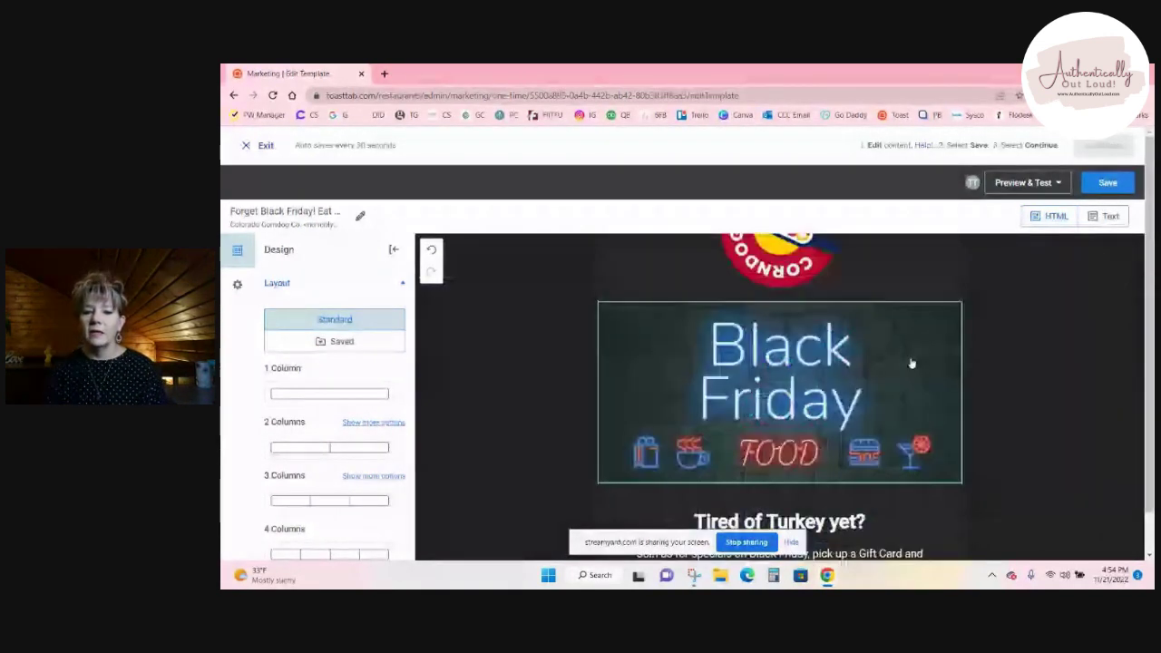
pyautogui.scroll(-1, 912, 364)
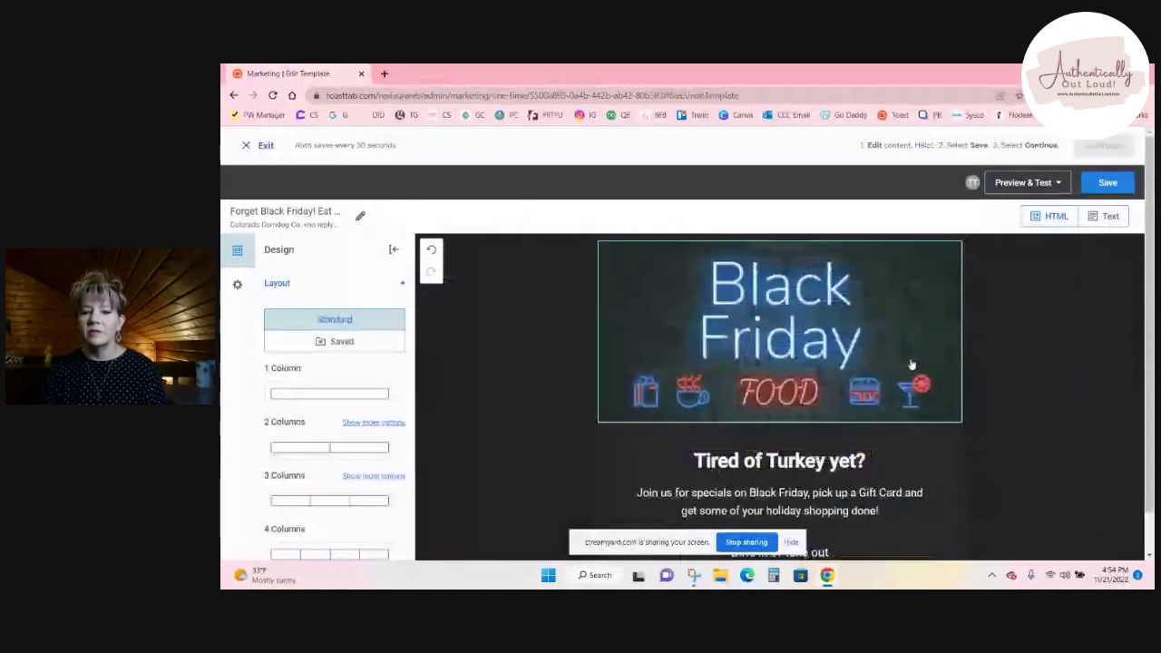
pyautogui.scroll(-2, 912, 364)
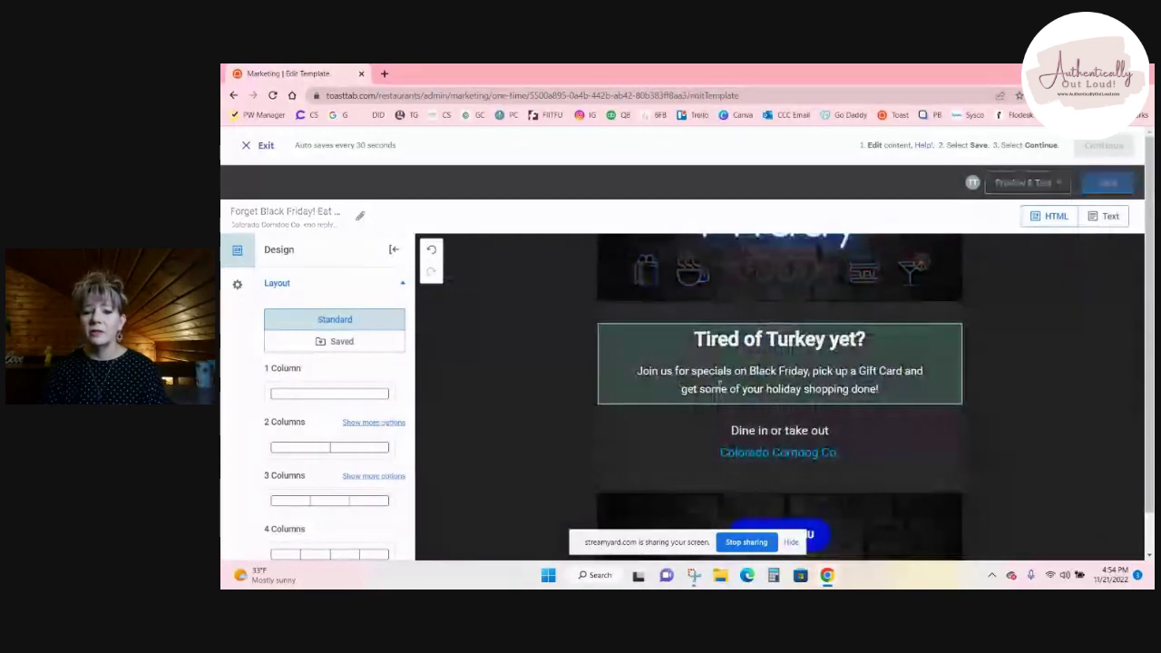
pyautogui.click(894, 379)
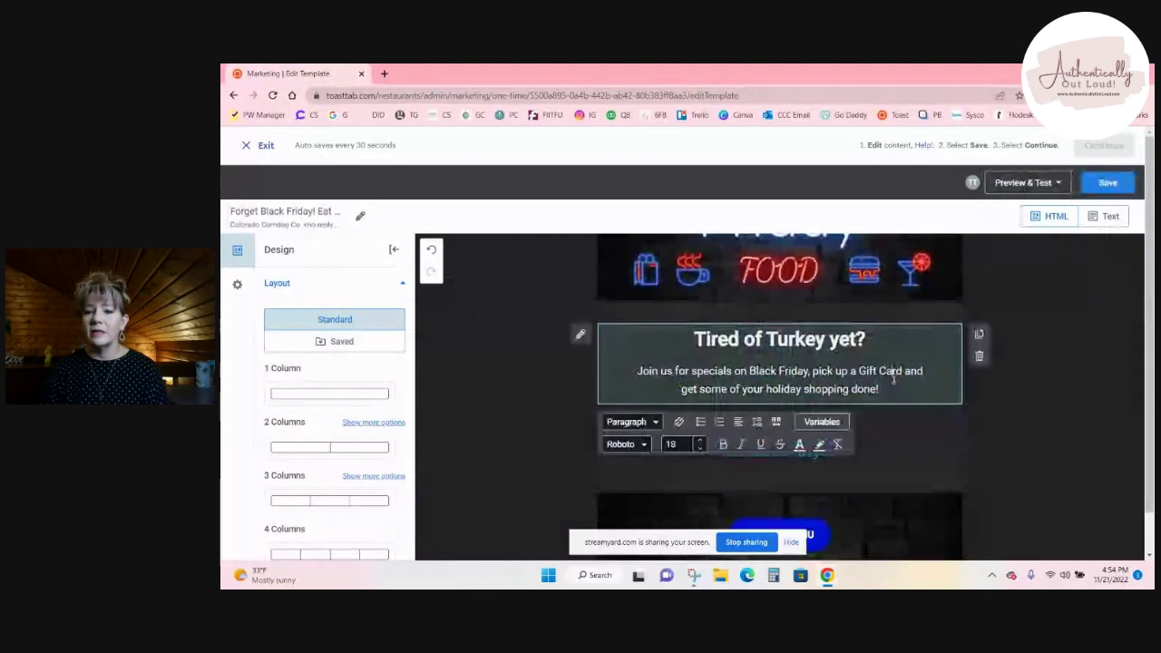
pyautogui.click(1105, 242)
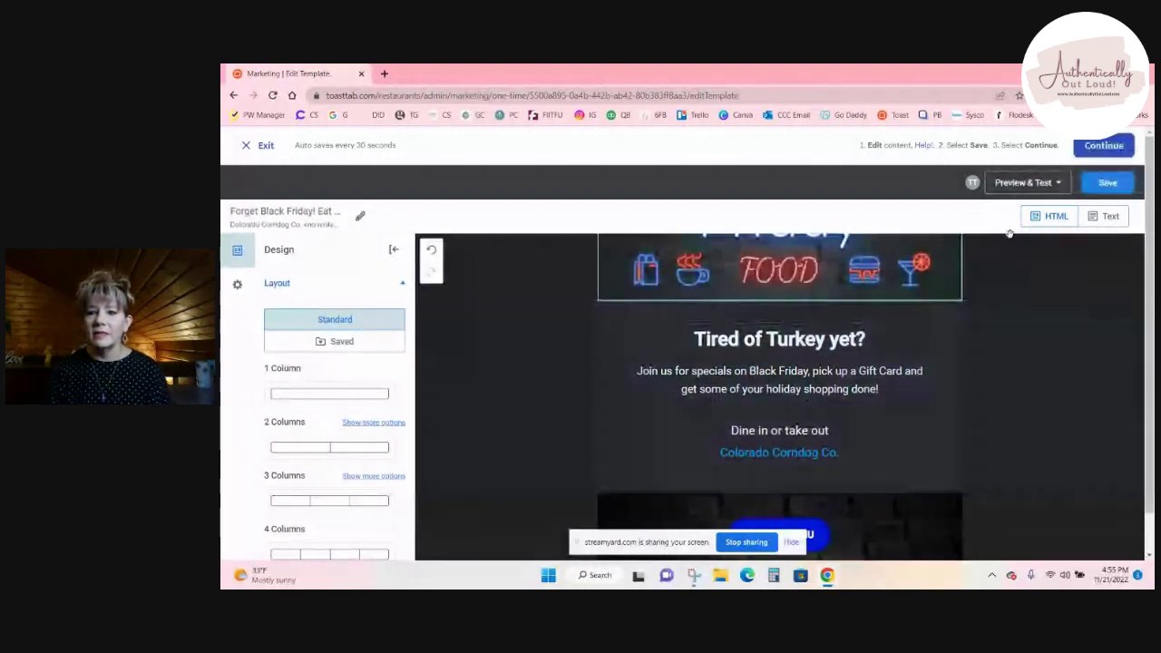
pyautogui.click(1104, 145)
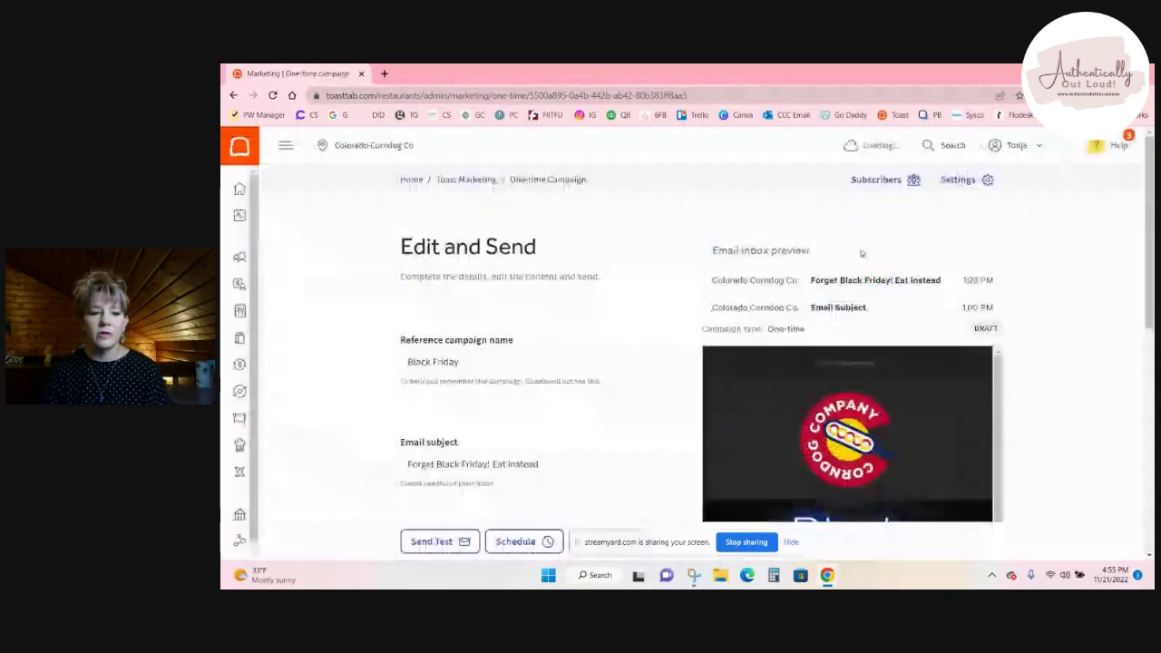
# Step: Scroll past Draft Saved and reopen Edit Content for the Black Friday email
pyautogui.scroll(-1, 862, 254)
pyautogui.scroll(-3, 575, 399)
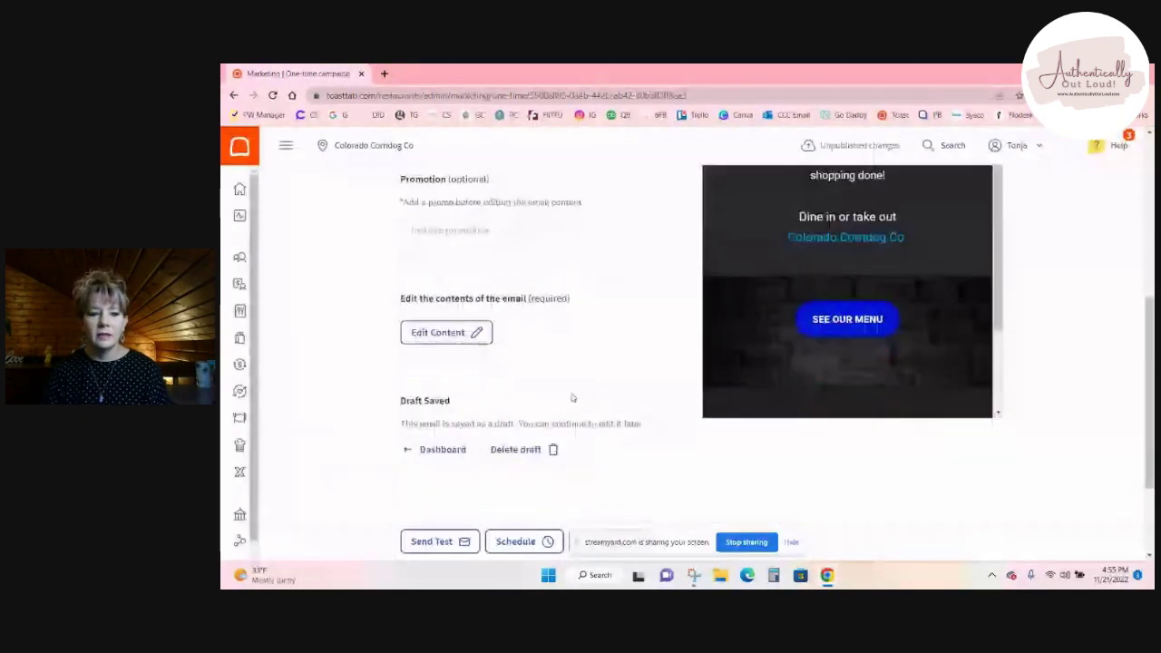
pyautogui.scroll(-1, 471, 413)
pyautogui.scroll(-1, 479, 418)
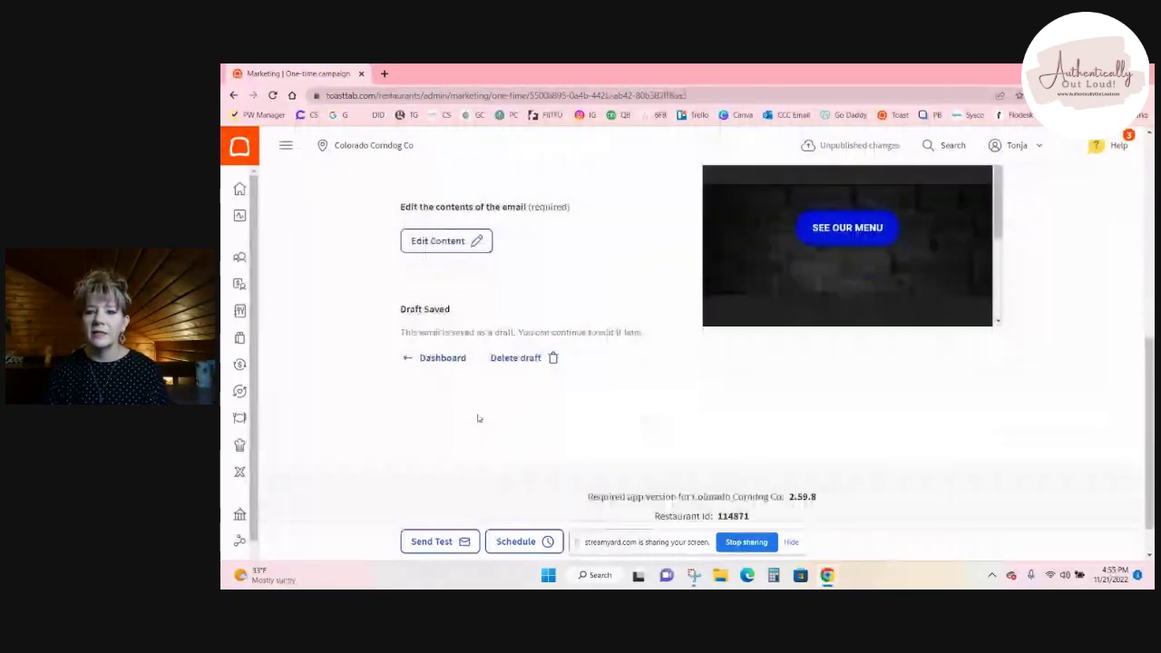
pyautogui.scroll(10, 596, 335)
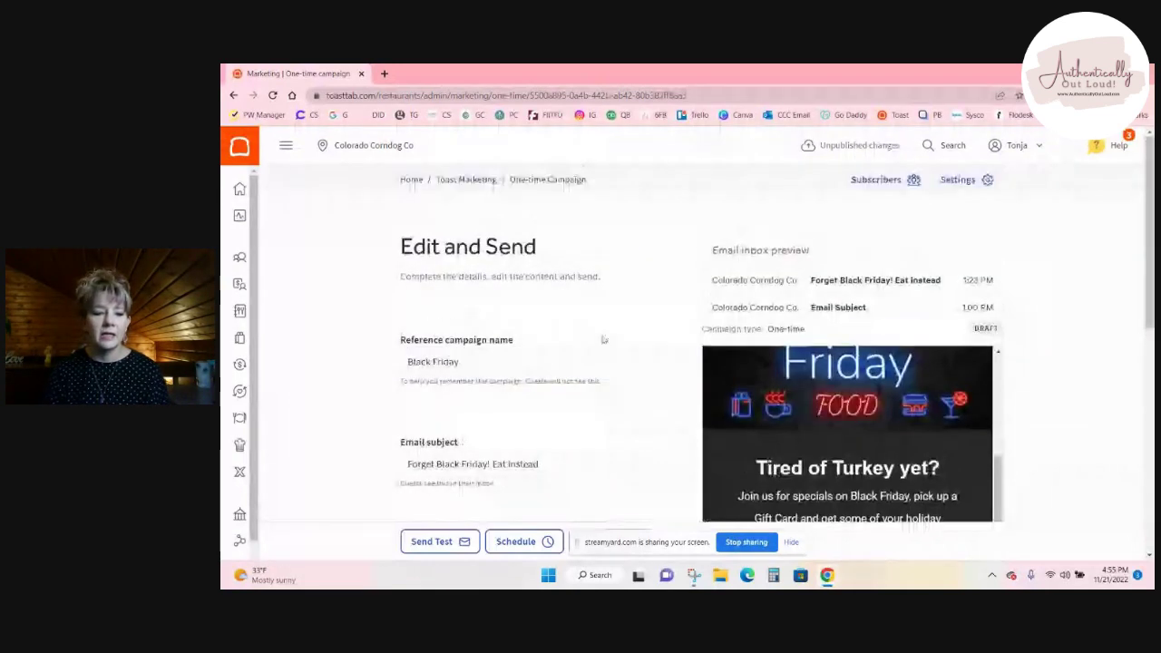
pyautogui.scroll(-2, 603, 340)
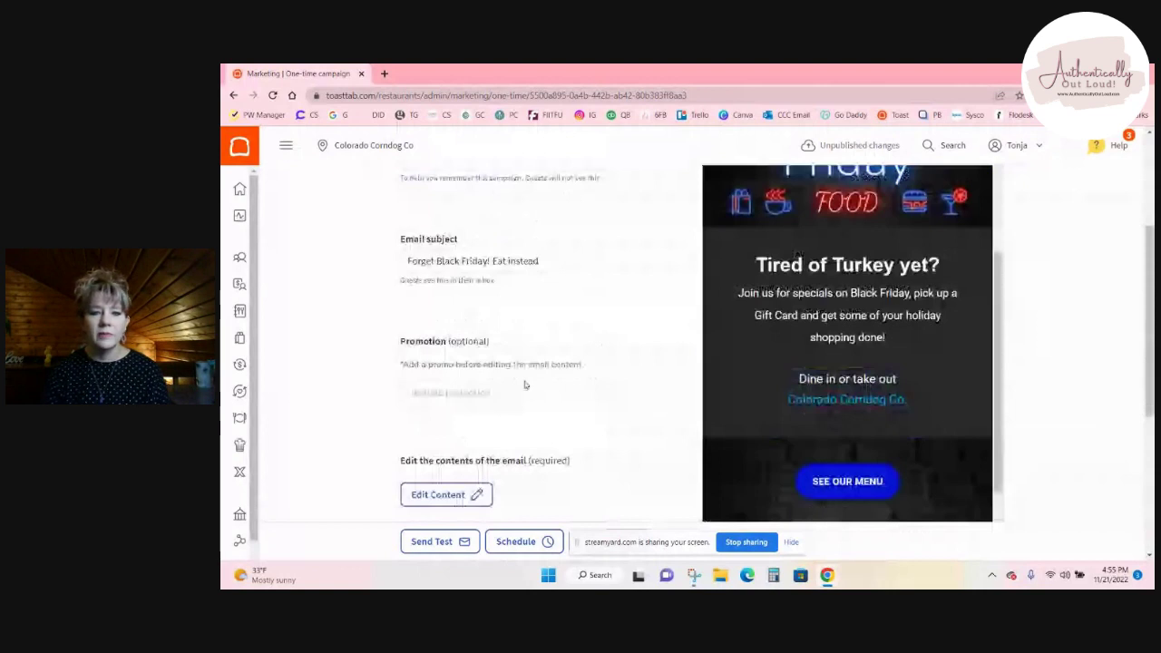
pyautogui.scroll(-2, 525, 385)
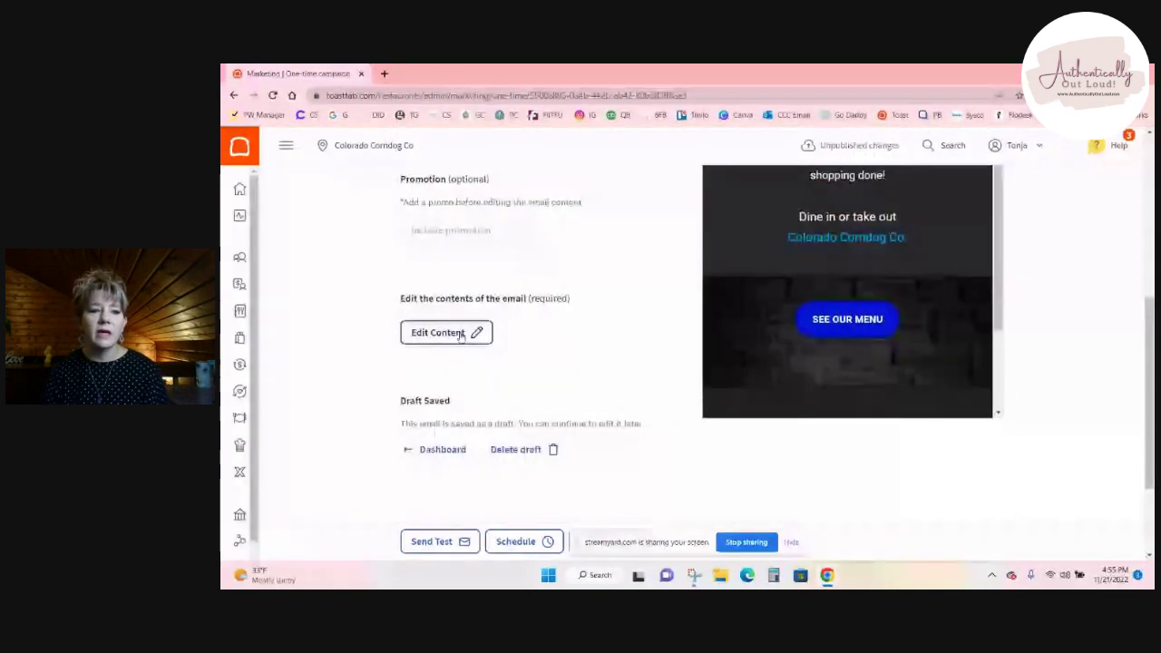
pyautogui.click(455, 334)
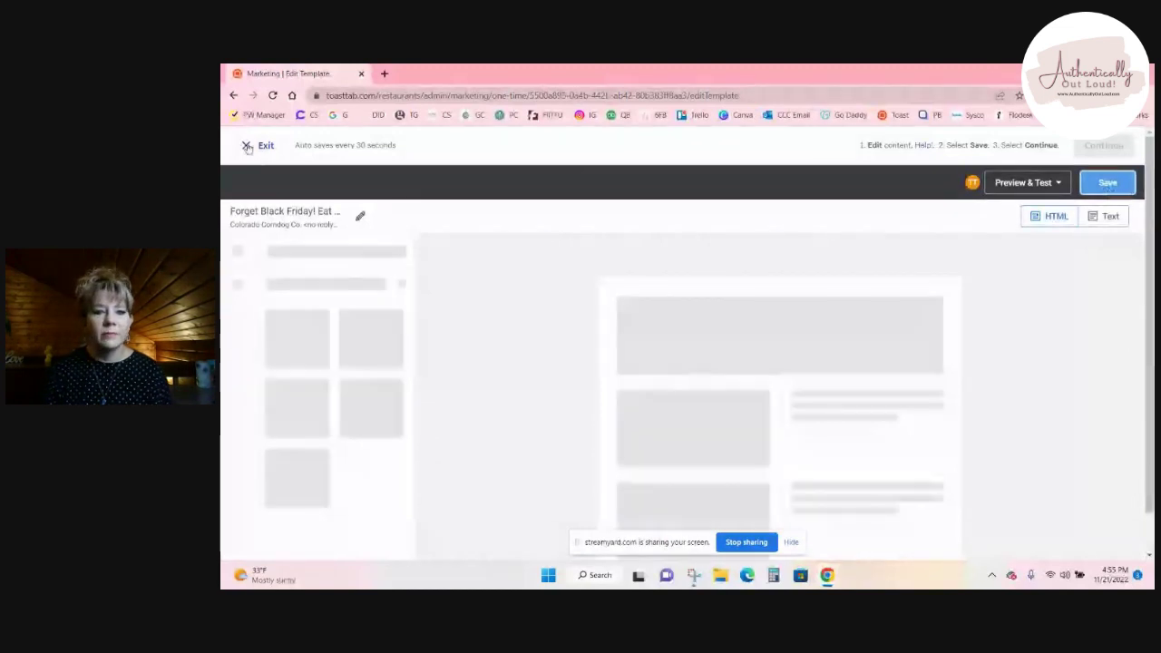
# Step: Exit the email editor, choosing Leave Page at the unsaved-changes prompt
pyautogui.click(247, 146)
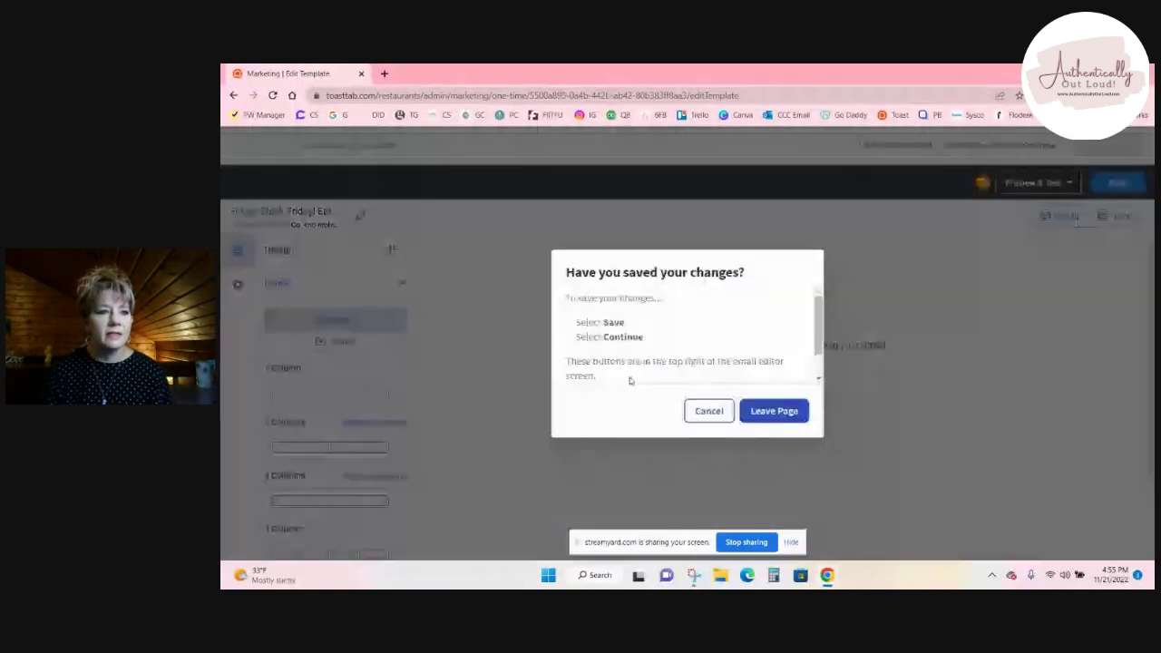
pyautogui.press('Return')
pyautogui.moveTo(223, 186)
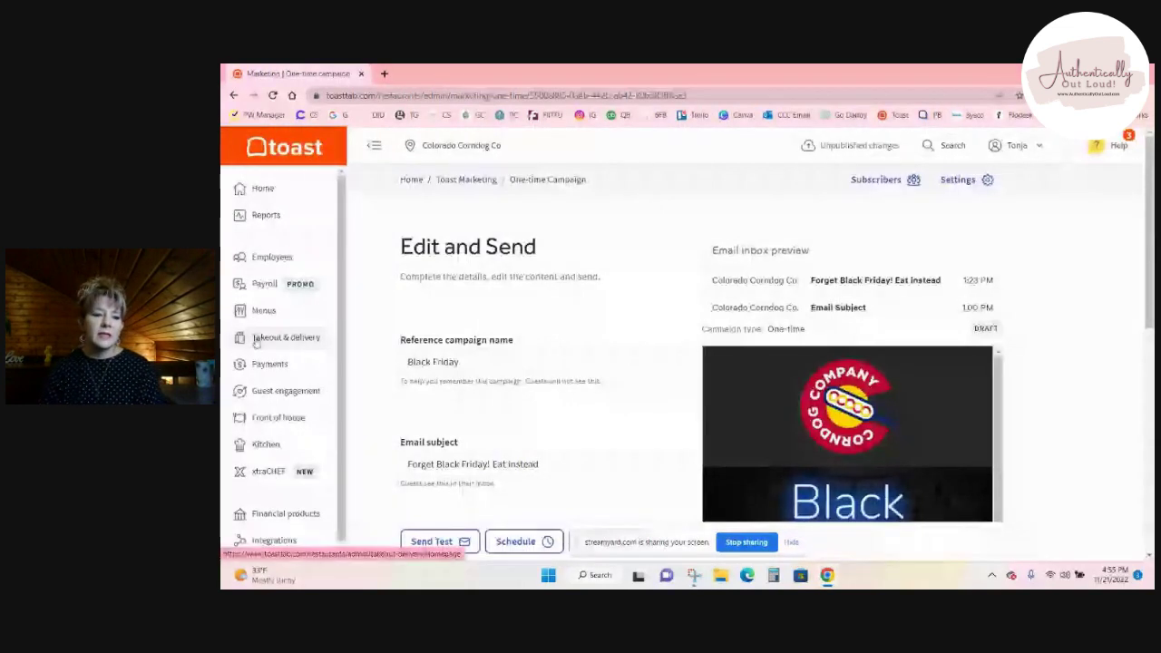
pyautogui.scroll(-3, 259, 337)
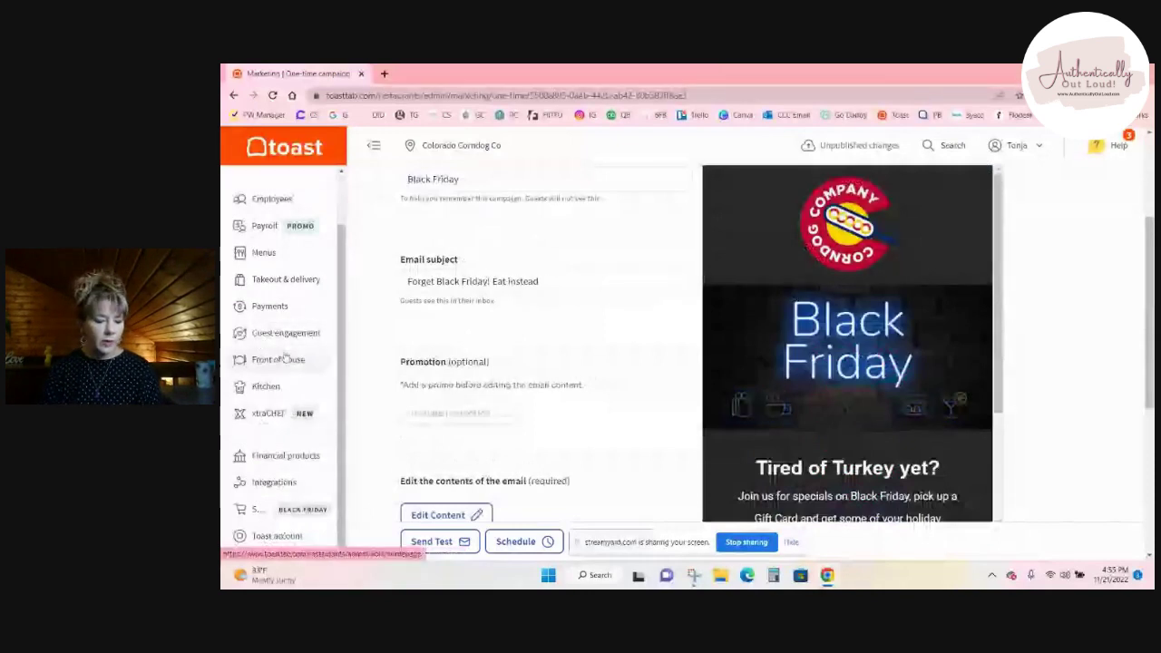
pyautogui.scroll(3, 490, 227)
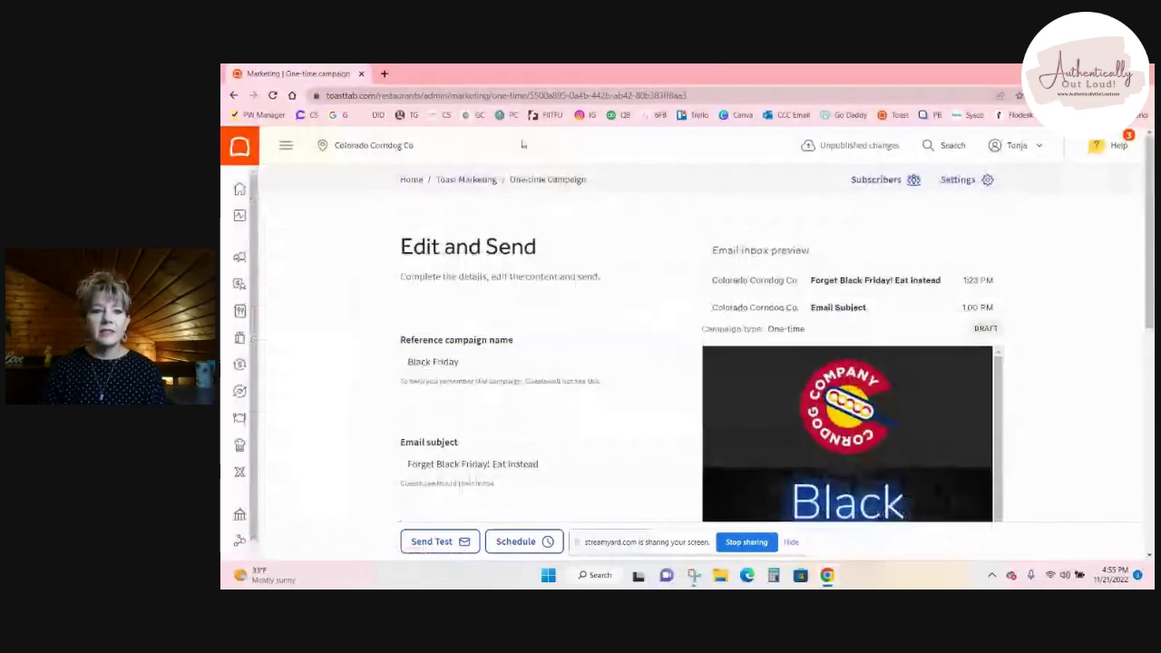
# Step: Switch to the StreamYard studio window through Task View
pyautogui.press('super+Tab')
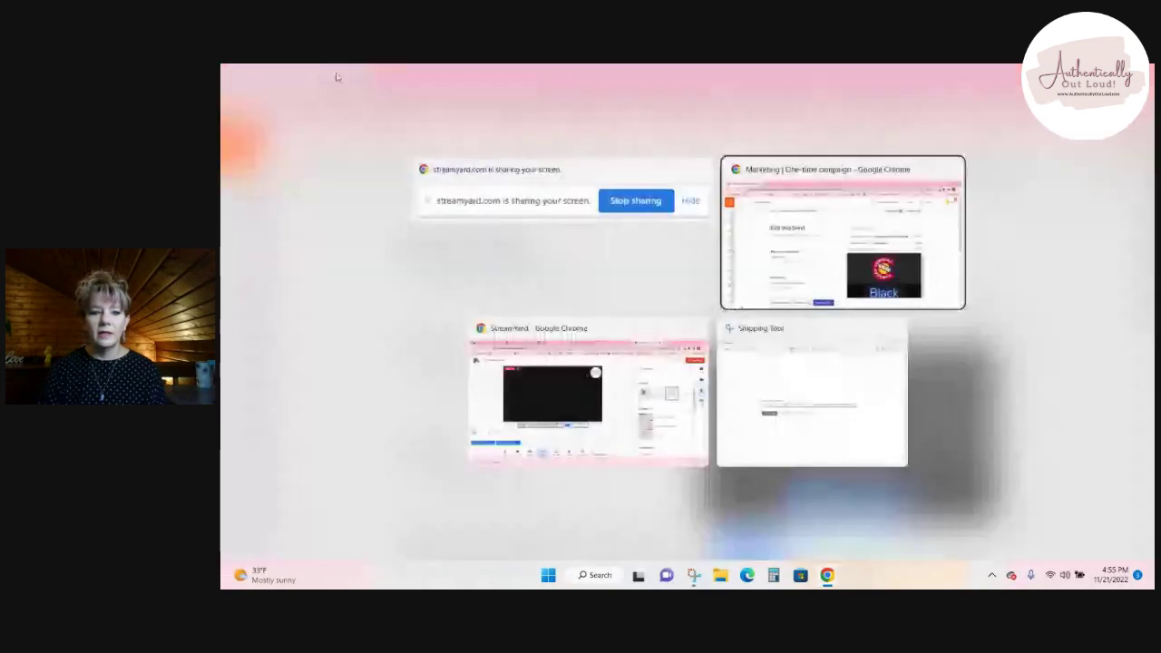
pyautogui.press('Right')
pyautogui.press('Return')
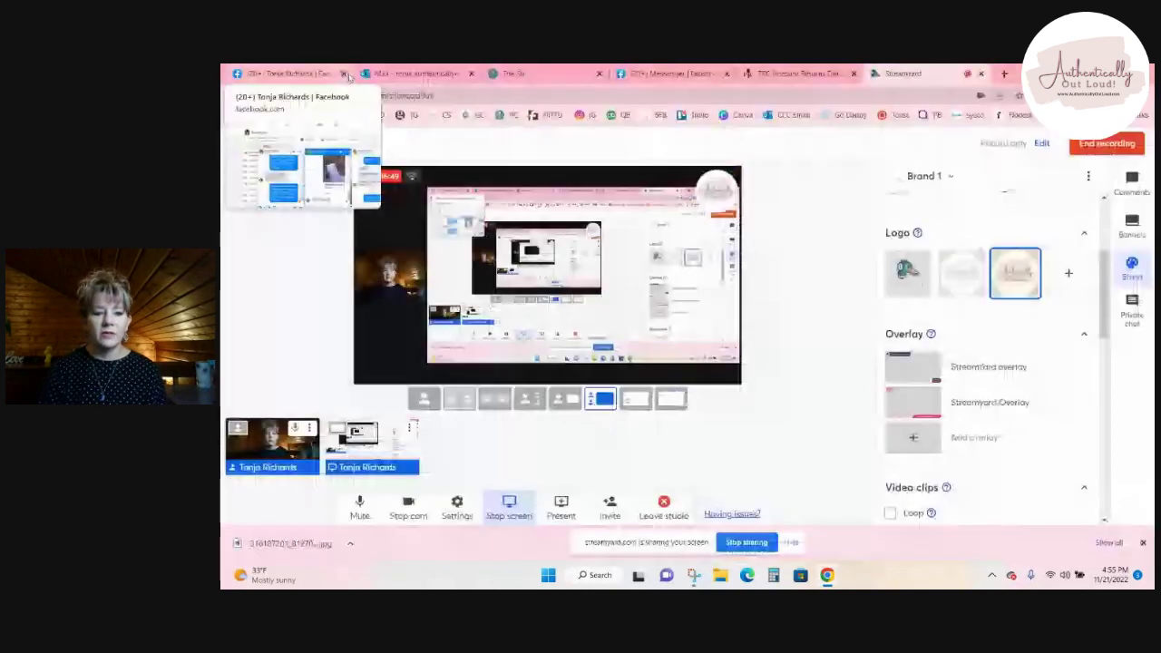